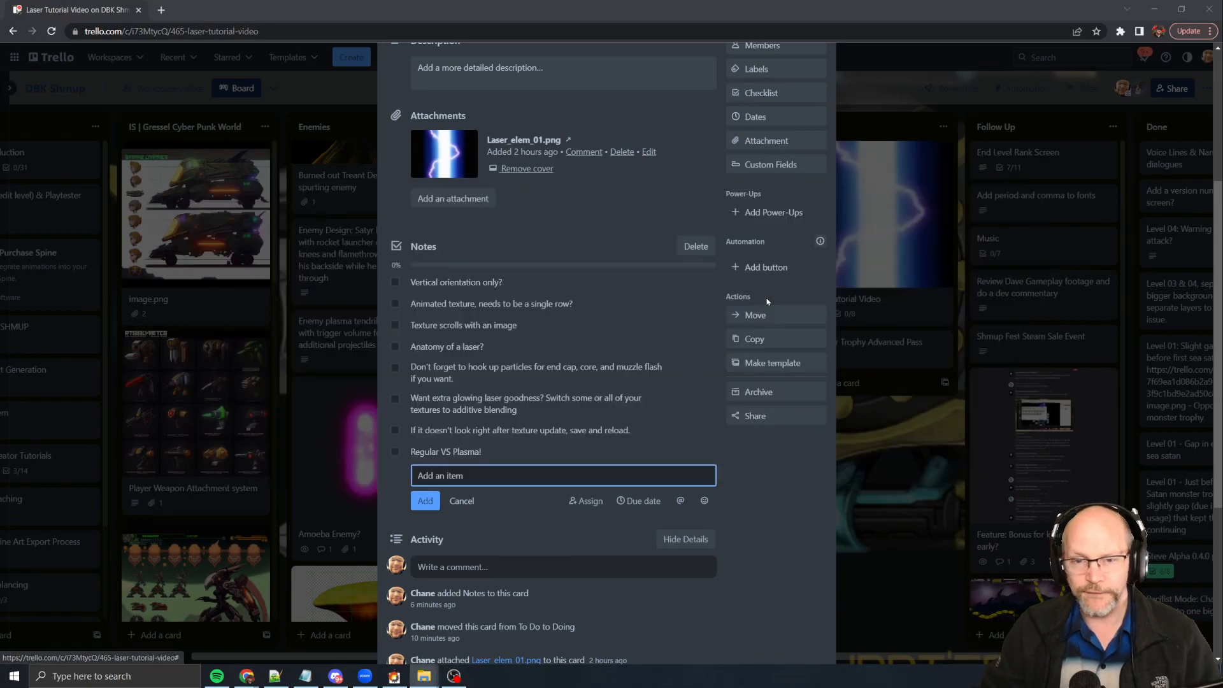
Switch to SHMUP Creator and select the laser test enemy near the right border of the camera area in TestMap.
key(alt+Tab)
key(alt+Tab)
key(alt+Tab)
key(alt+Tab)
key(alt+Tab)
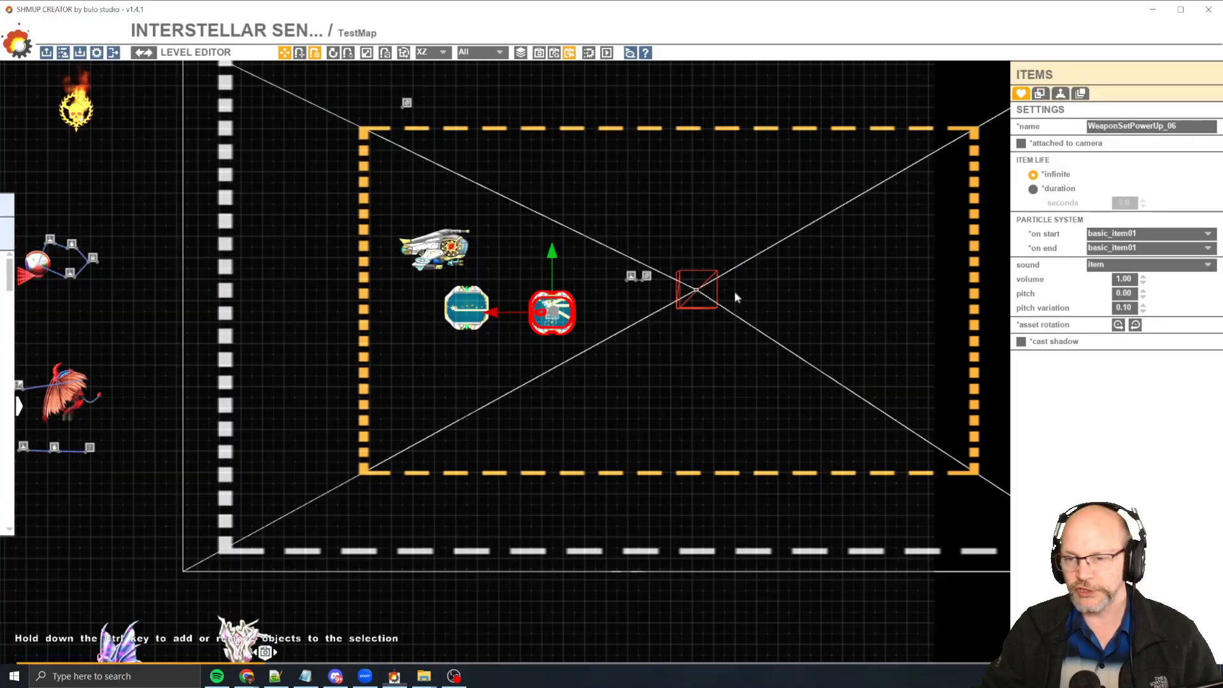
drag(764, 398, 704, 405)
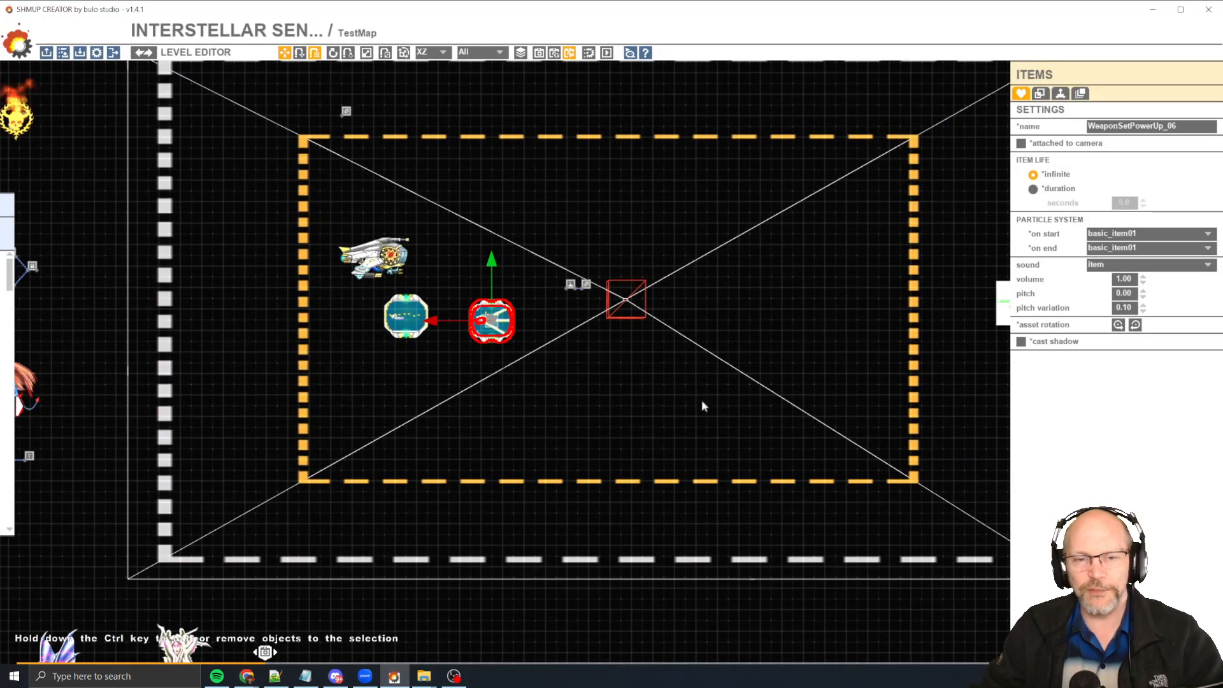
click(800, 317)
drag(802, 308, 767, 311)
click(930, 305)
drag(930, 307, 788, 304)
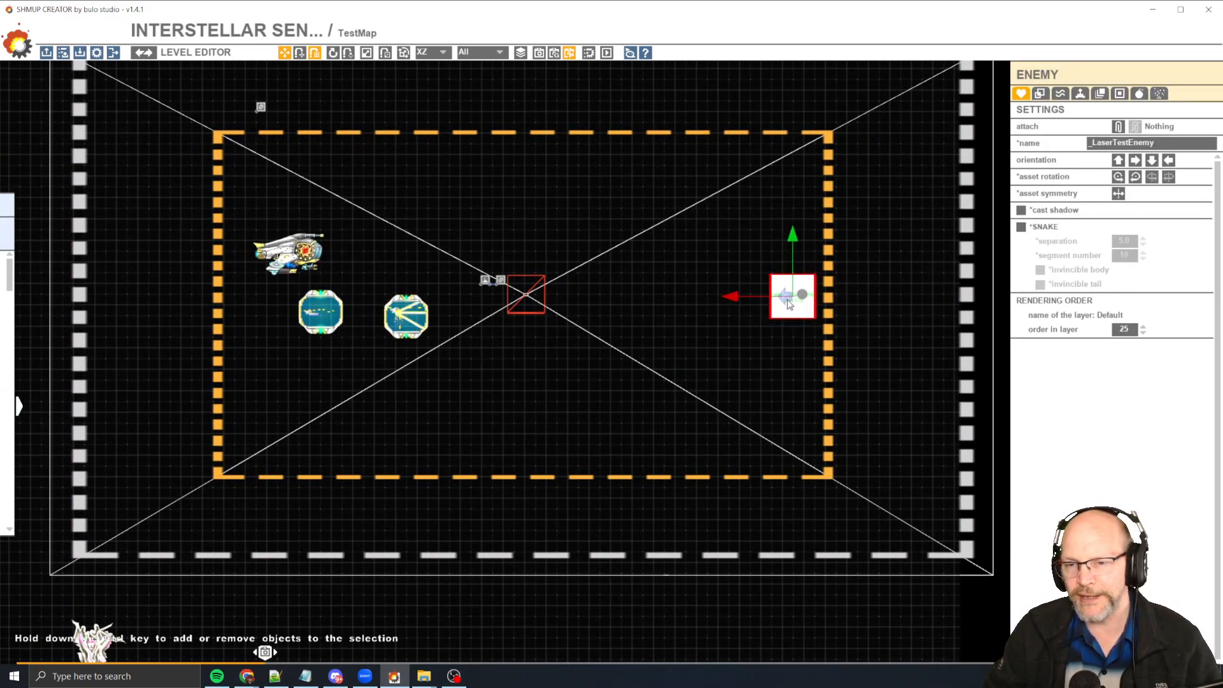
Open the weapon editor for the laser test enemy and select the E_LaserCrackleBeam weapon.
scroll(798, 326, up, 1)
scroll(798, 326, up, 1)
click(796, 331)
scroll(797, 330, up, 4)
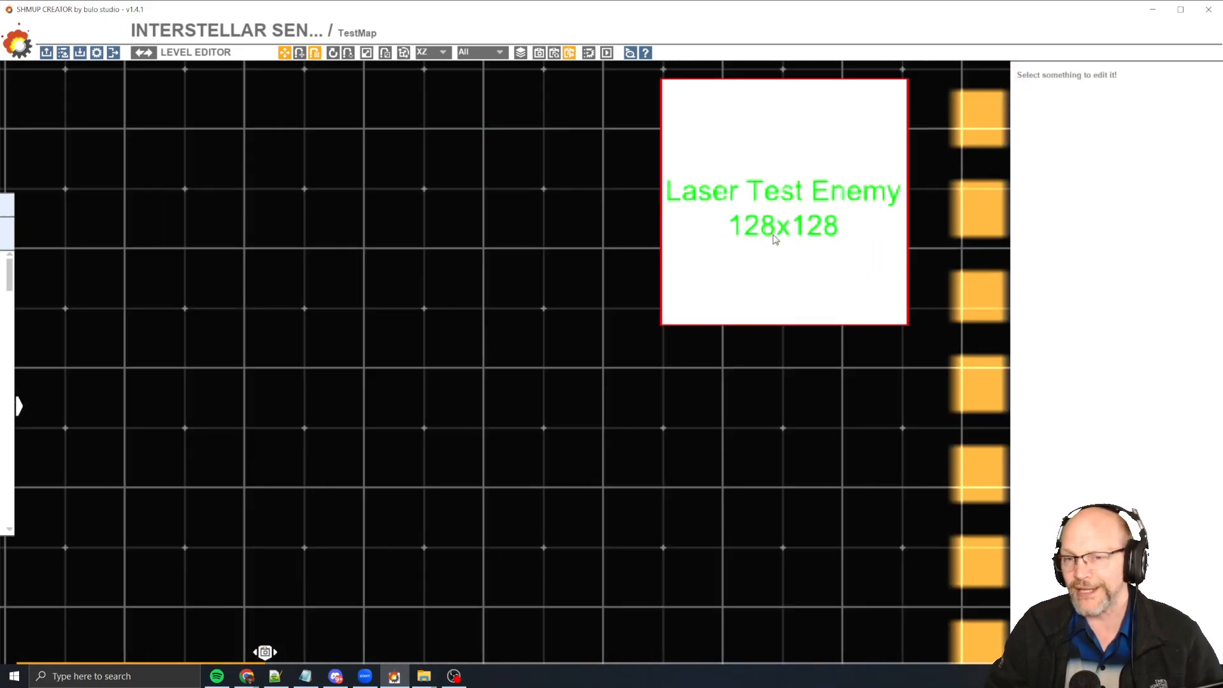
scroll(775, 239, down, 5)
click(772, 257)
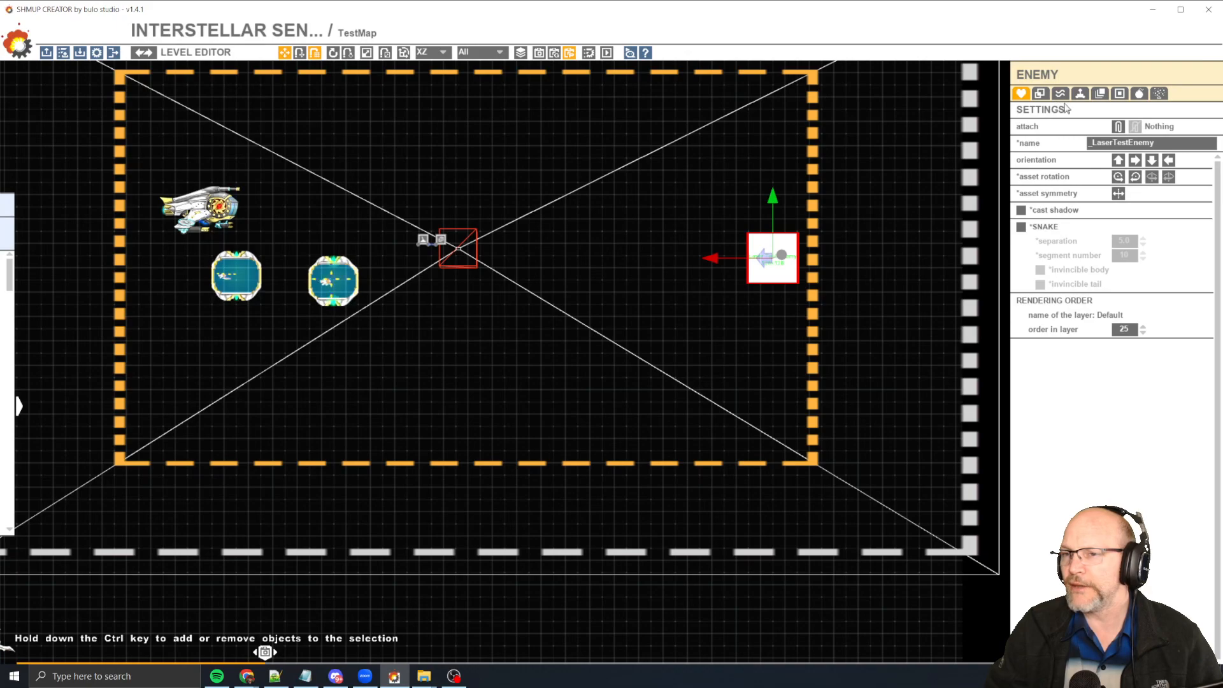
click(1138, 93)
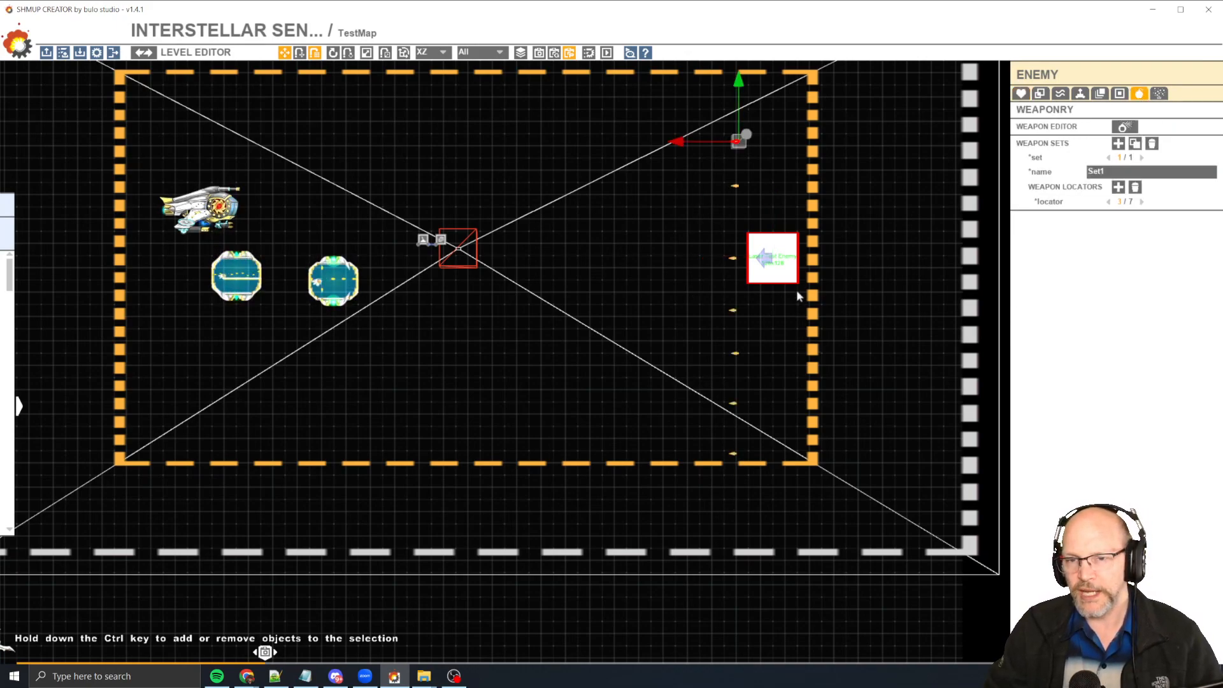
click(1125, 127)
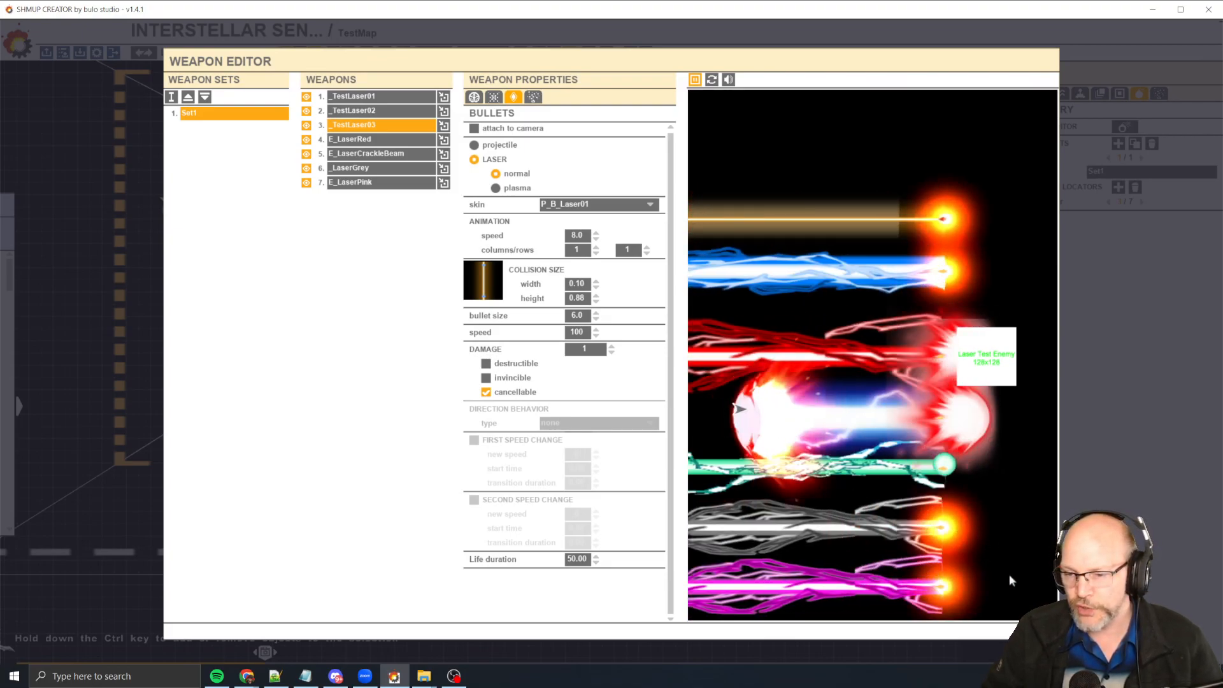
click(408, 136)
click(410, 155)
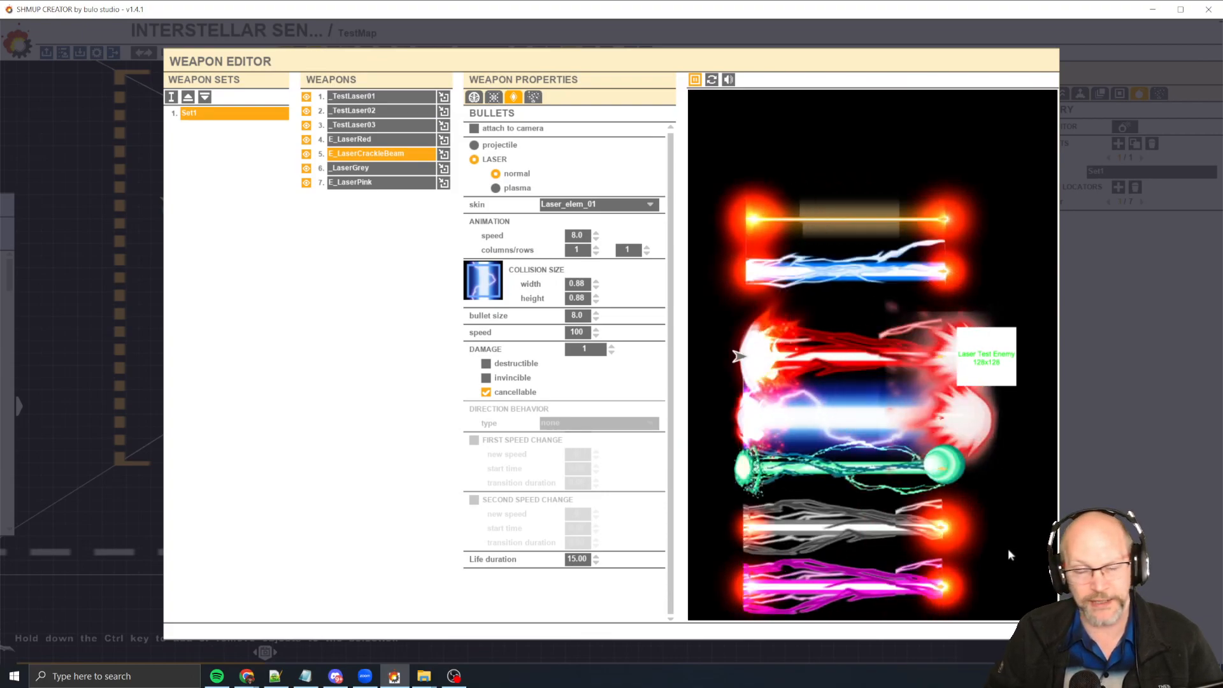
Switch to File Explorer's Bullets folder and open Laser_elem_01.png in Photoshop.
key(alt+Tab)
key(alt+shift+Tab)
key(alt+Tab)
key(alt+Tab)
key(alt+Tab)
key(alt+Tab)
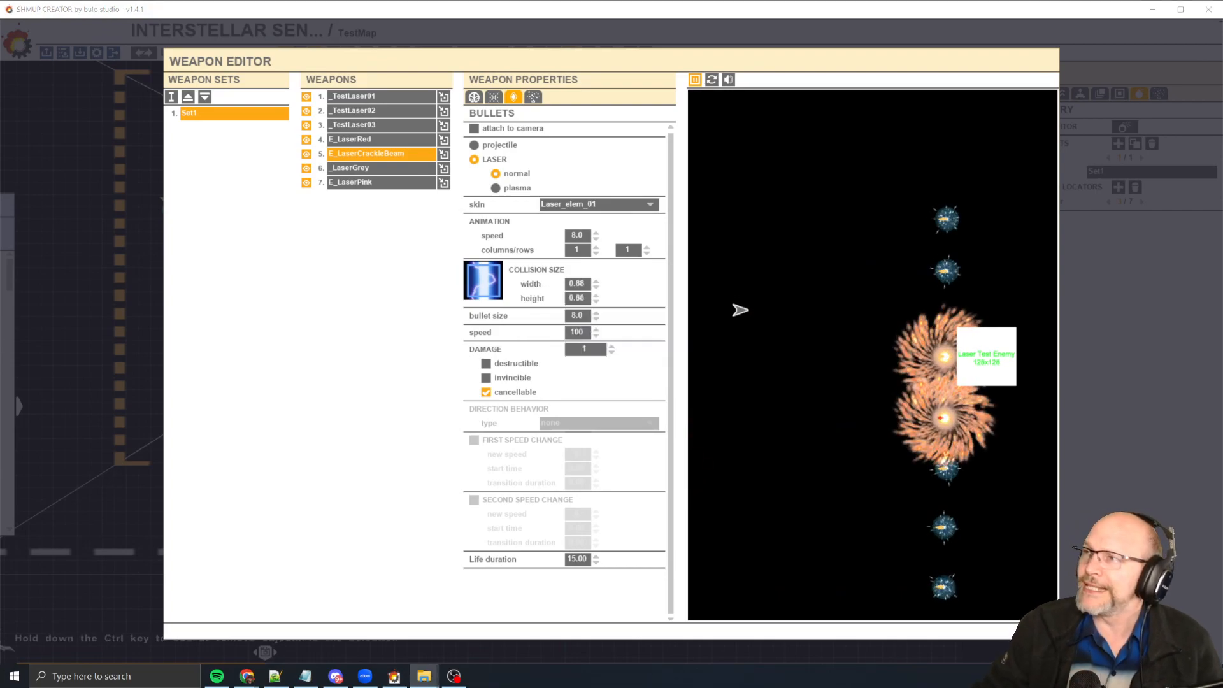
drag(1222, 38, 691, 88)
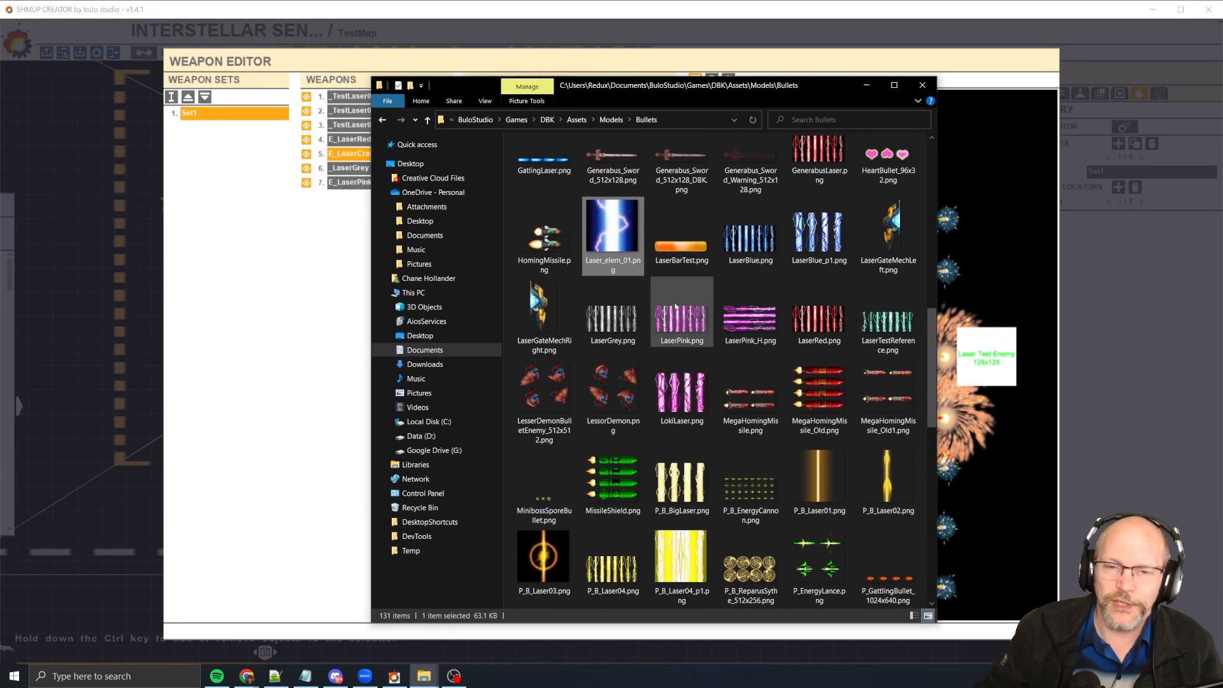
double_click(614, 228)
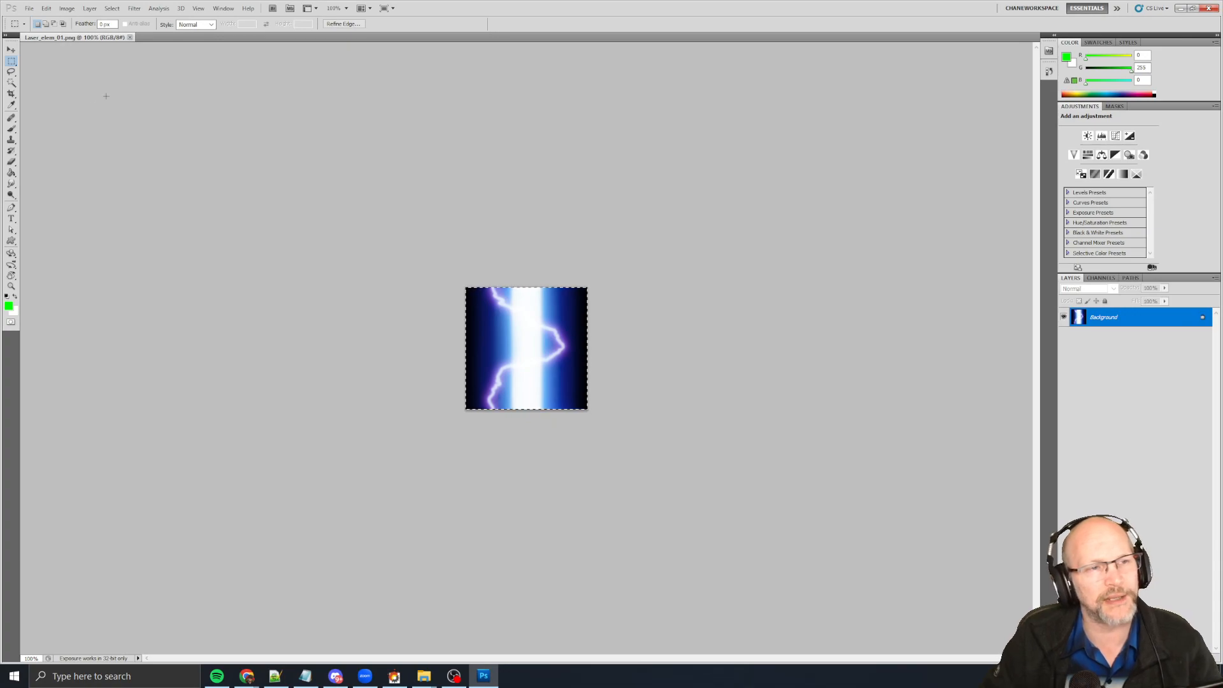
Try green brush strokes on a new layer over the laser texture, and discard the strokes and the layer.
click(630, 418)
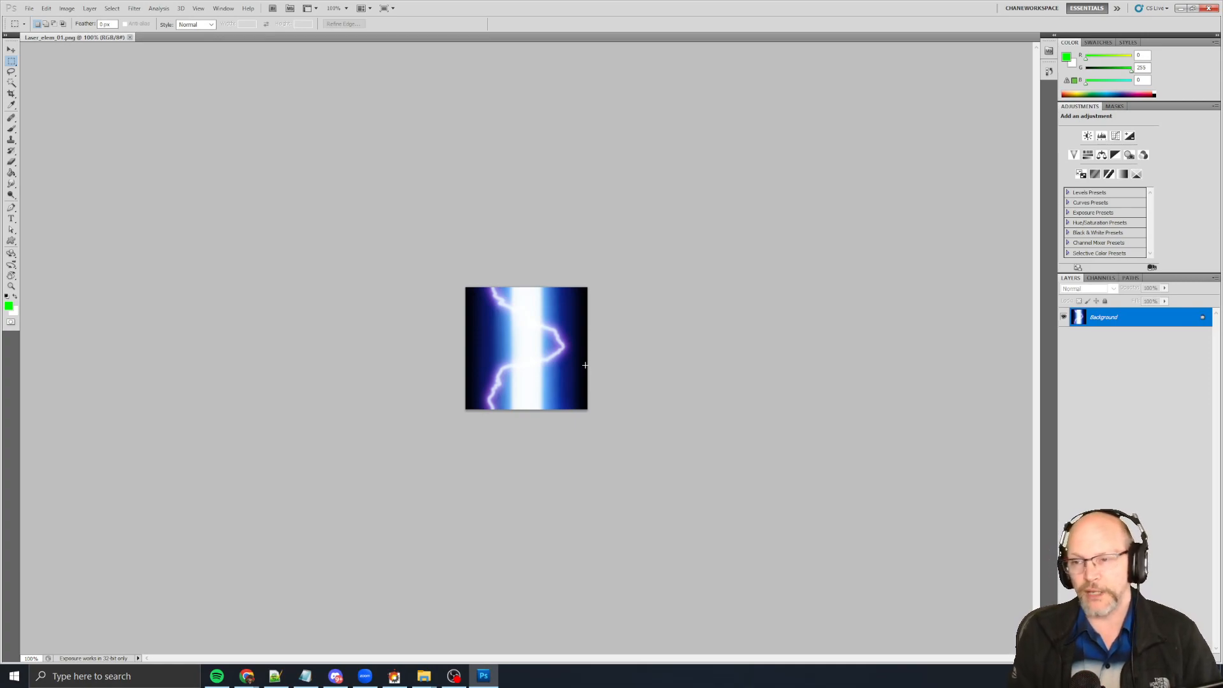
key(ctrl+shift+n)
key(Return)
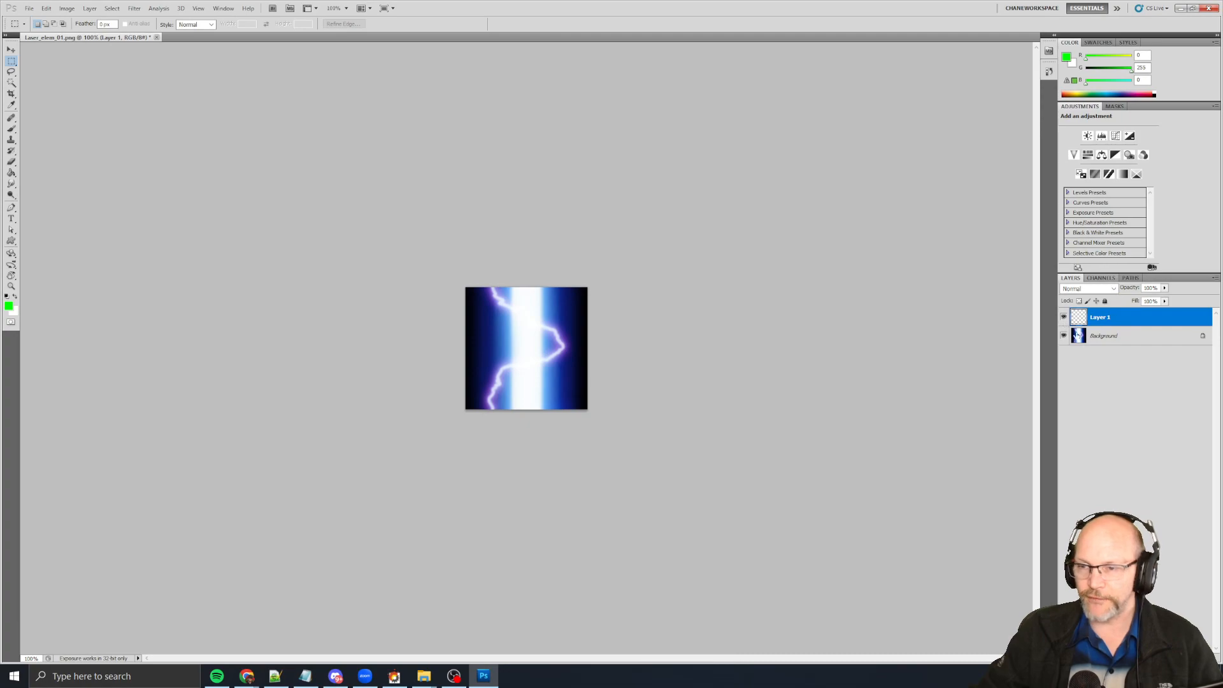
key(b)
drag(467, 382, 586, 362)
drag(467, 344, 586, 322)
drag(507, 322, 541, 353)
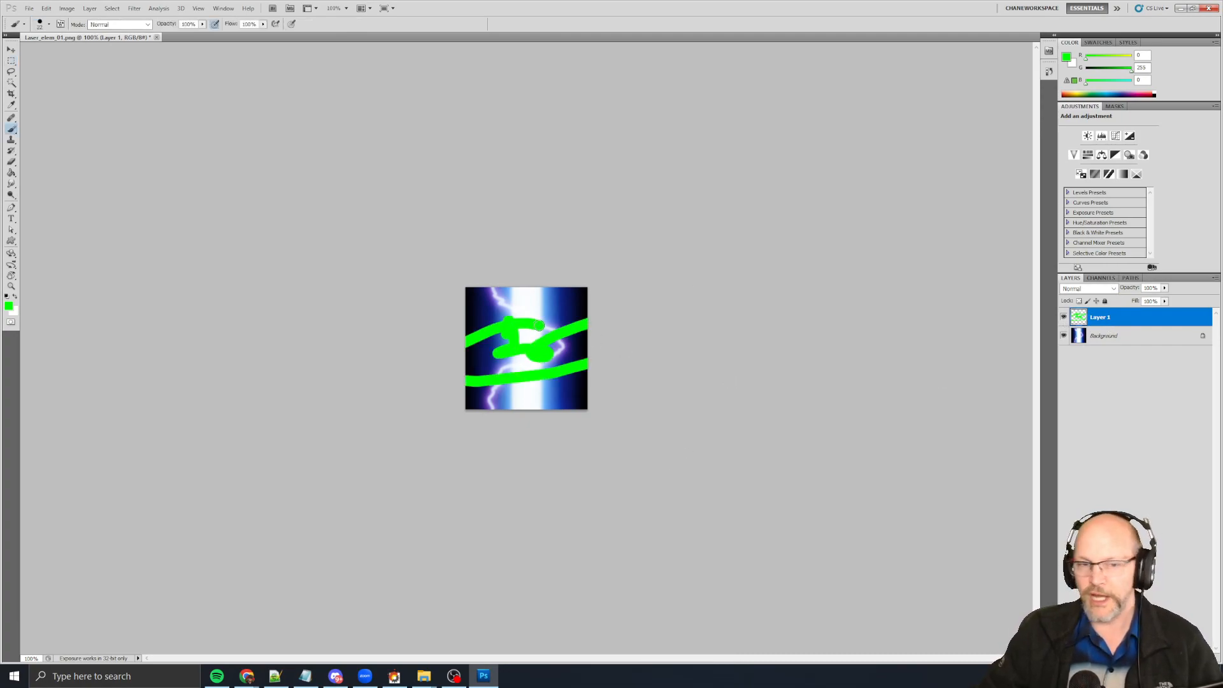
key(ctrl+z)
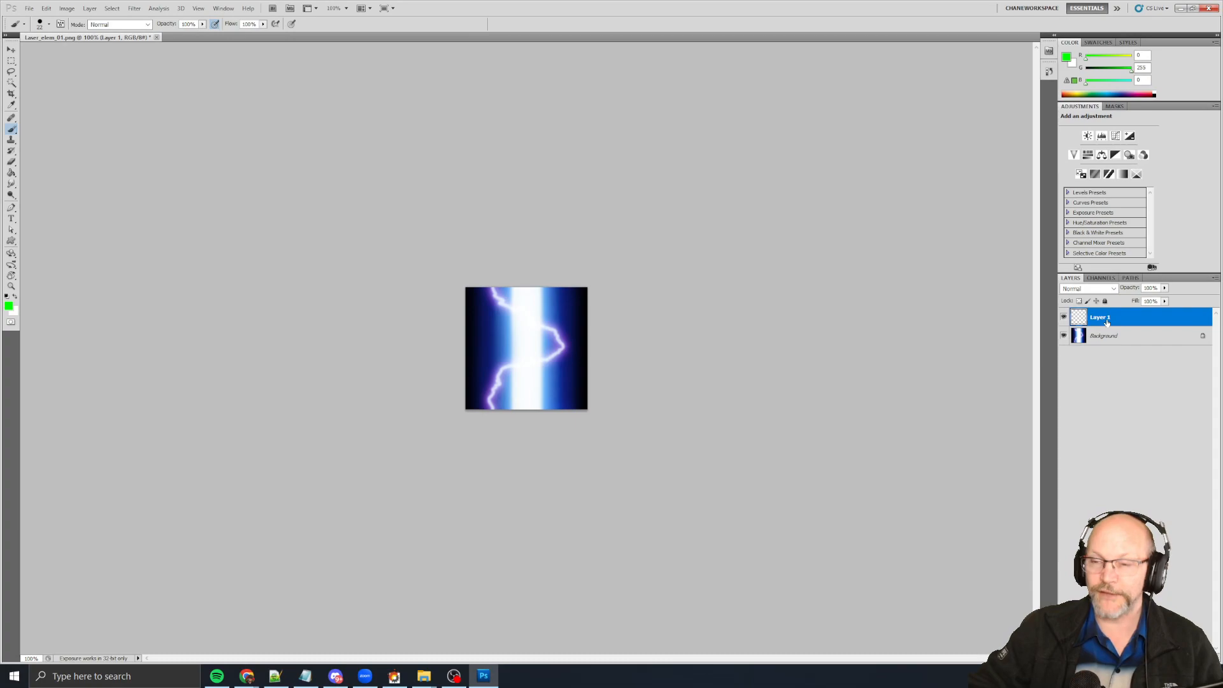
key(Delete)
Start saving the texture over Laser_elem_01.png in SuperPNG format, and dismiss the export options.
key(ctrl+shift+s)
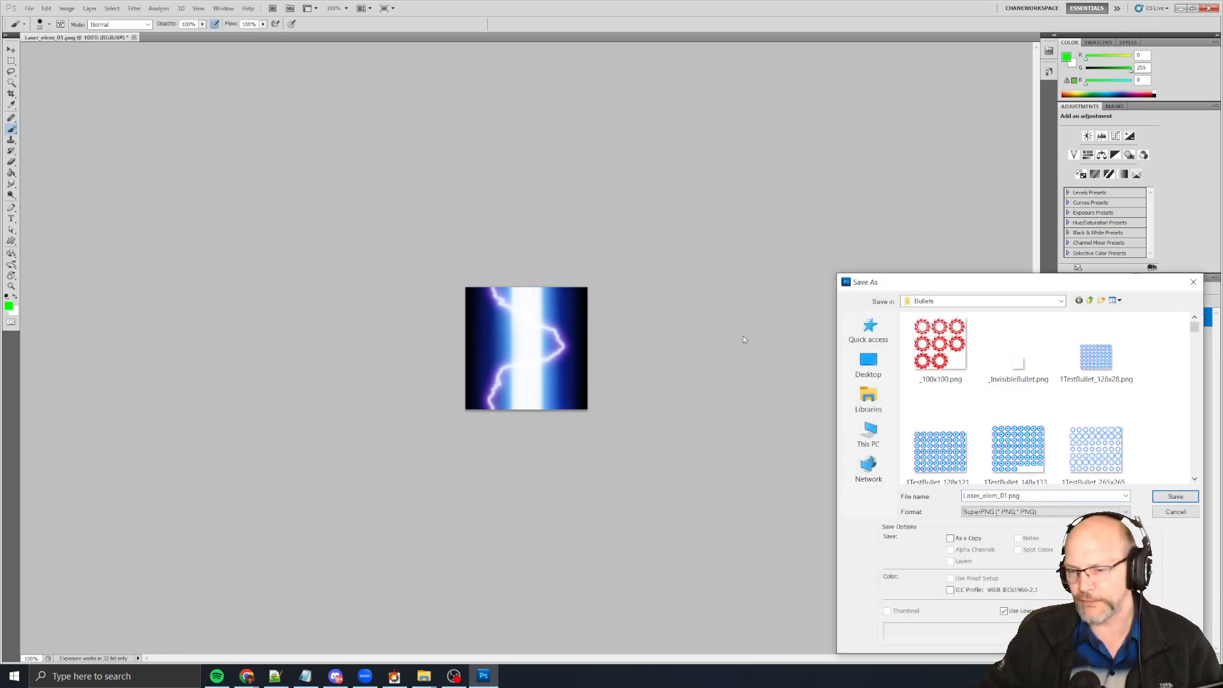
key(Return)
key(y)
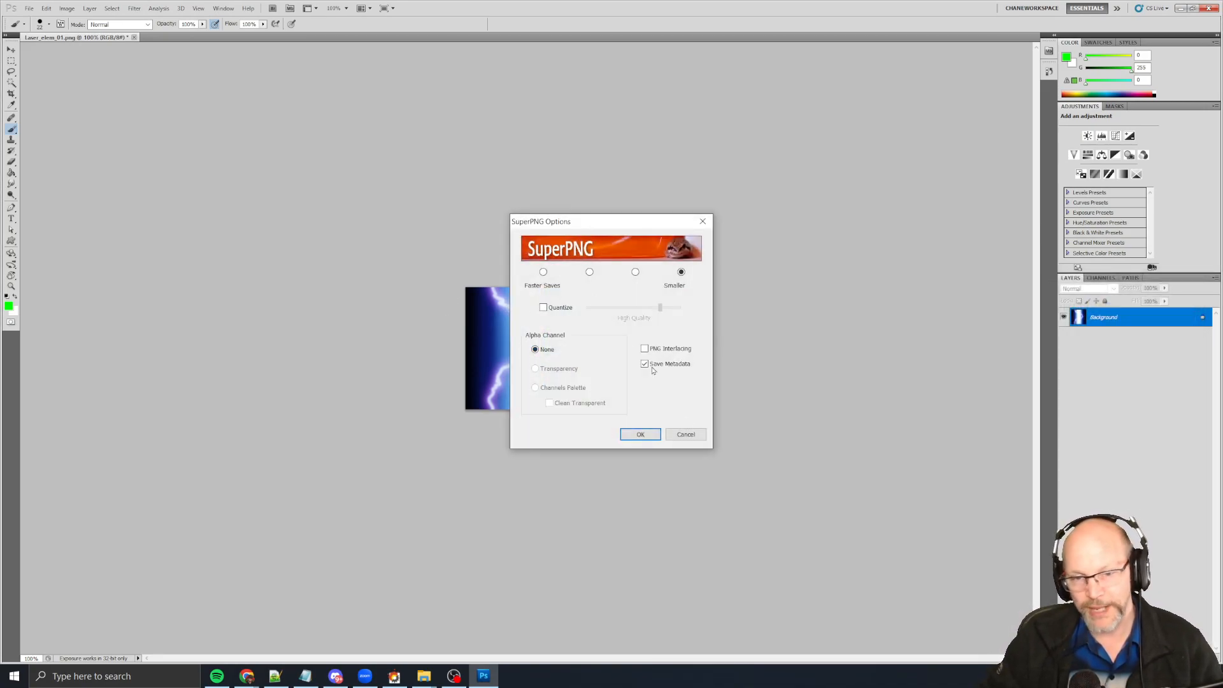
click(687, 439)
Add a new empty layer to Laser_elem_01.png, and open LaserBlue_p1.png from the Bullets folder.
key(ctrl+shift+n)
key(Return)
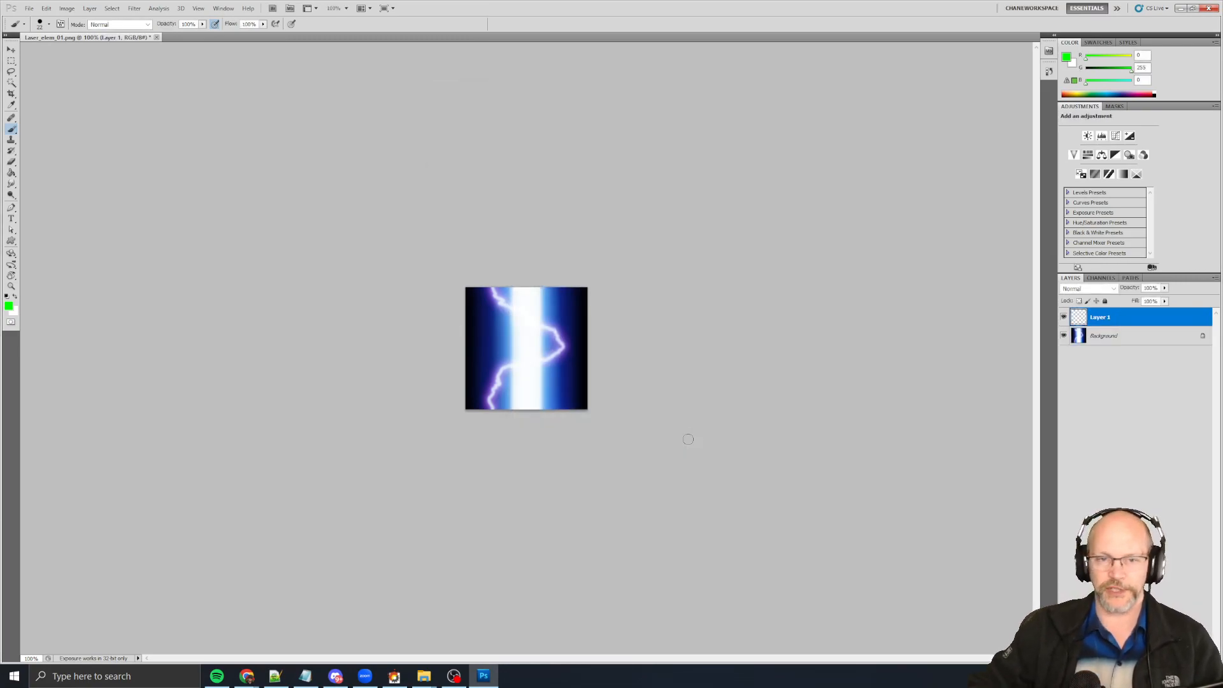
key(alt+Tab)
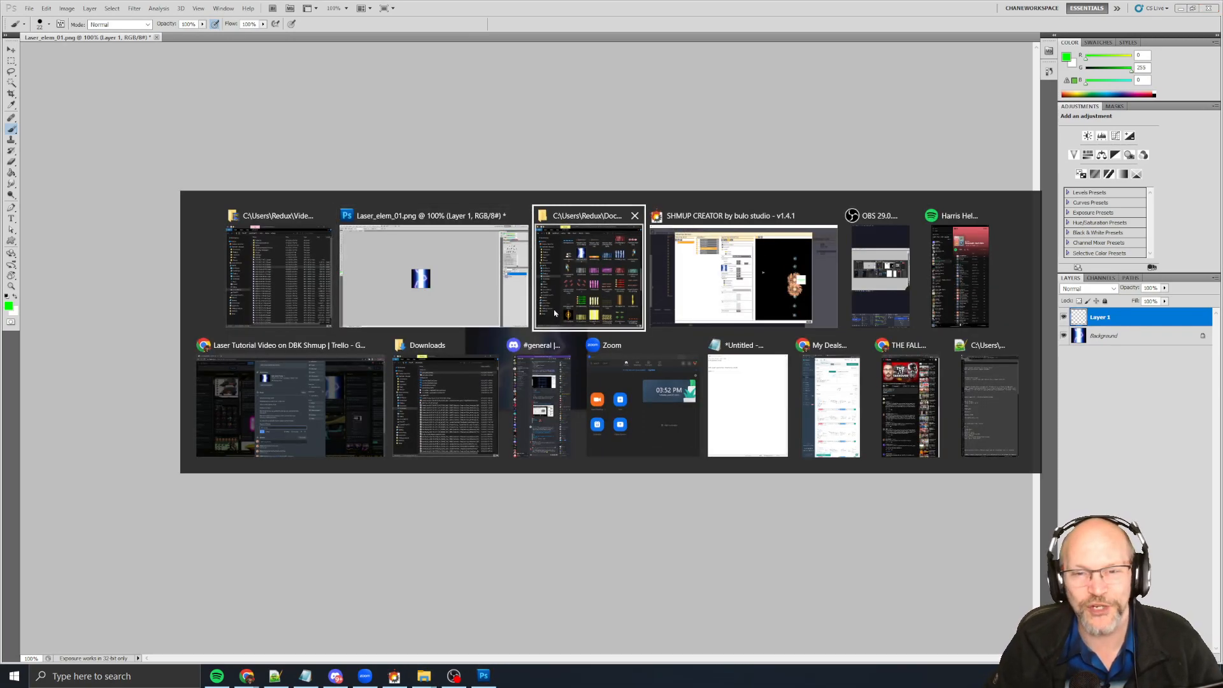
click(554, 313)
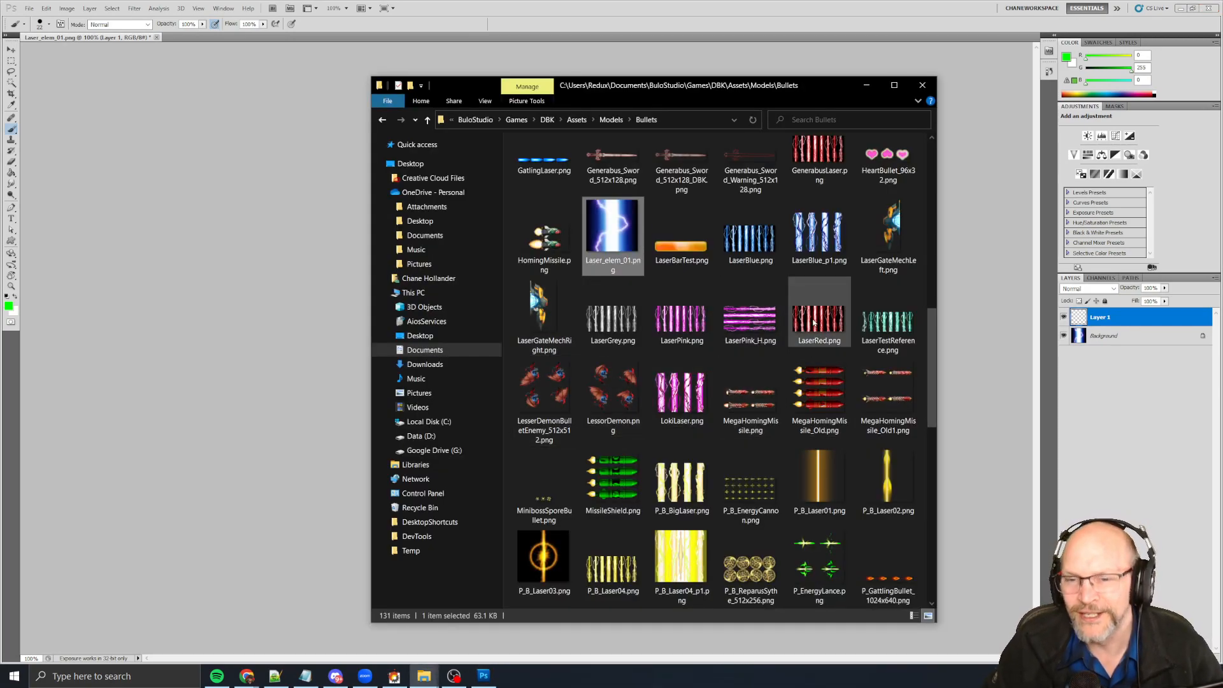
double_click(819, 234)
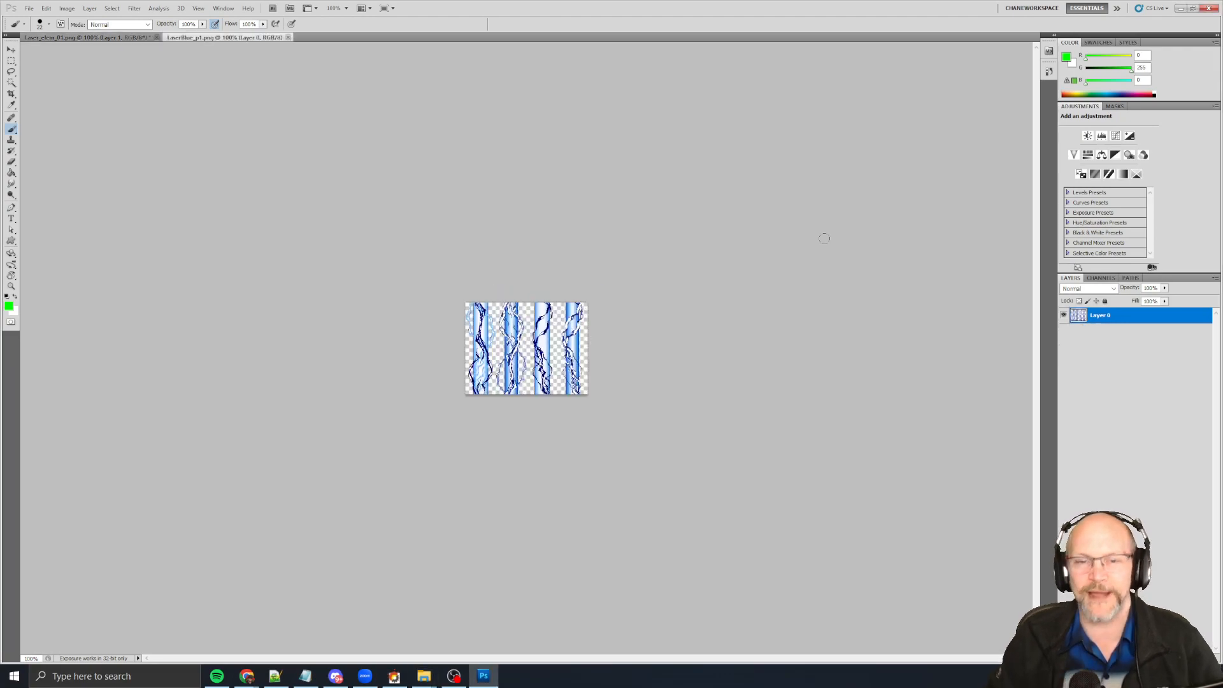
scroll(582, 345, up, 5)
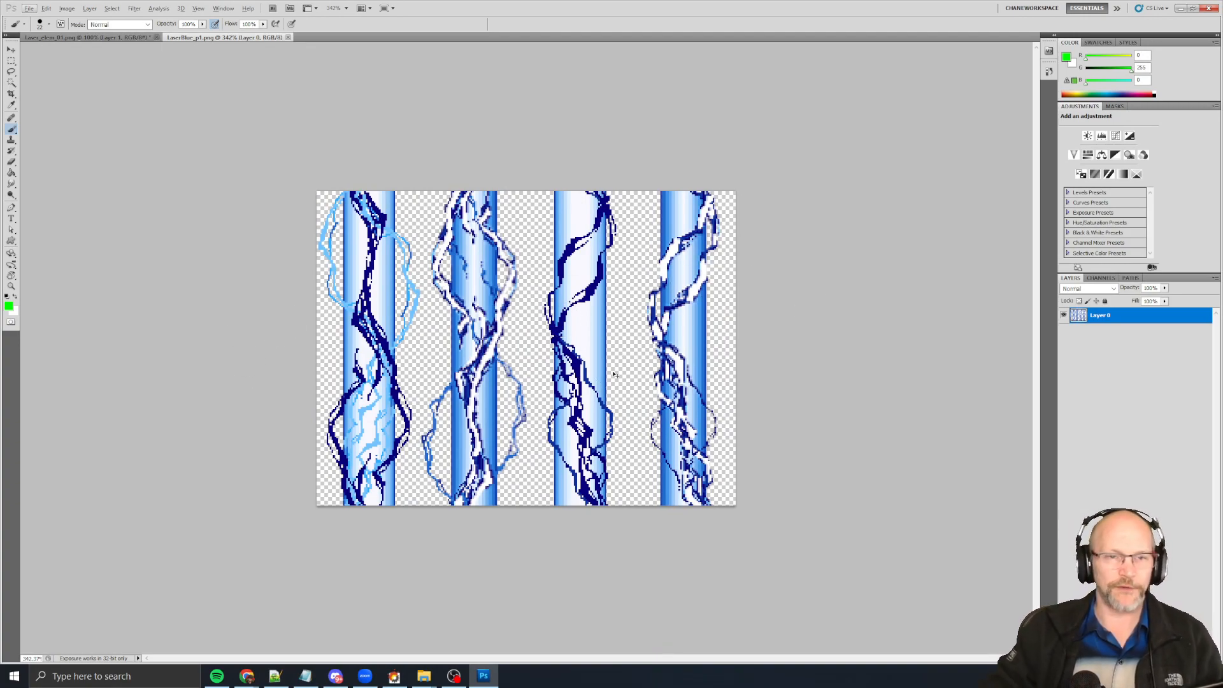
Add a layer filled with black (000000) beneath the laser artwork in LaserBlue_p1.png.
key(v)
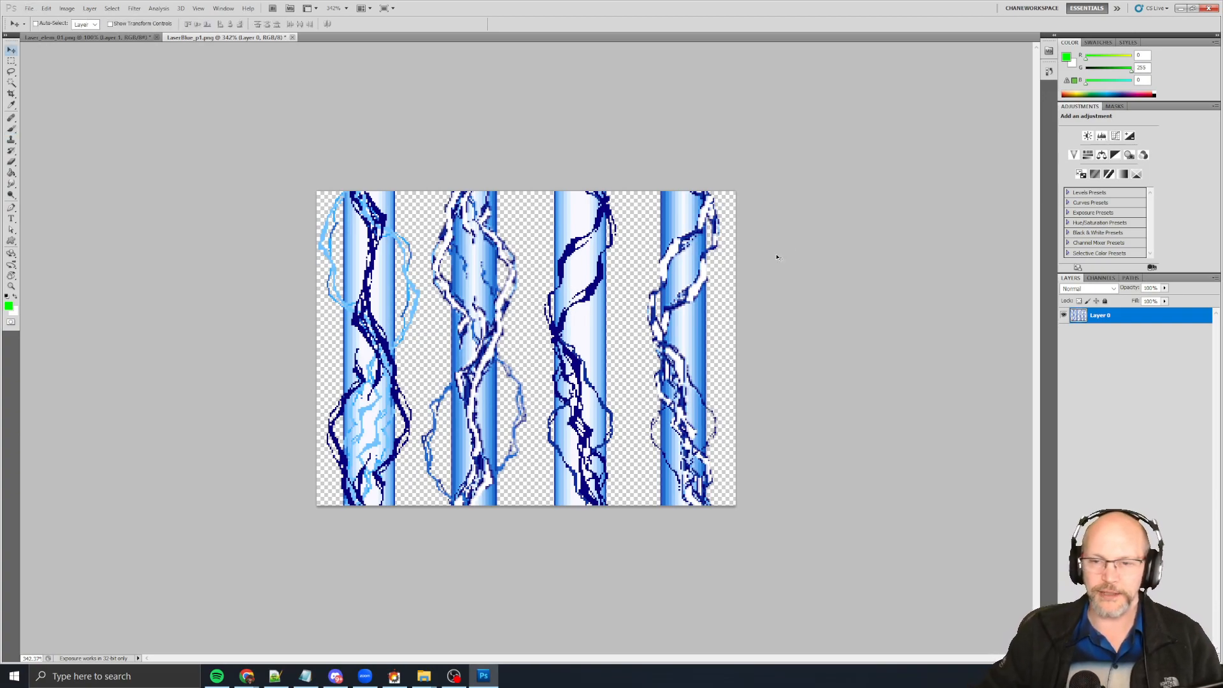
key(ctrl+shift+n)
key(Return)
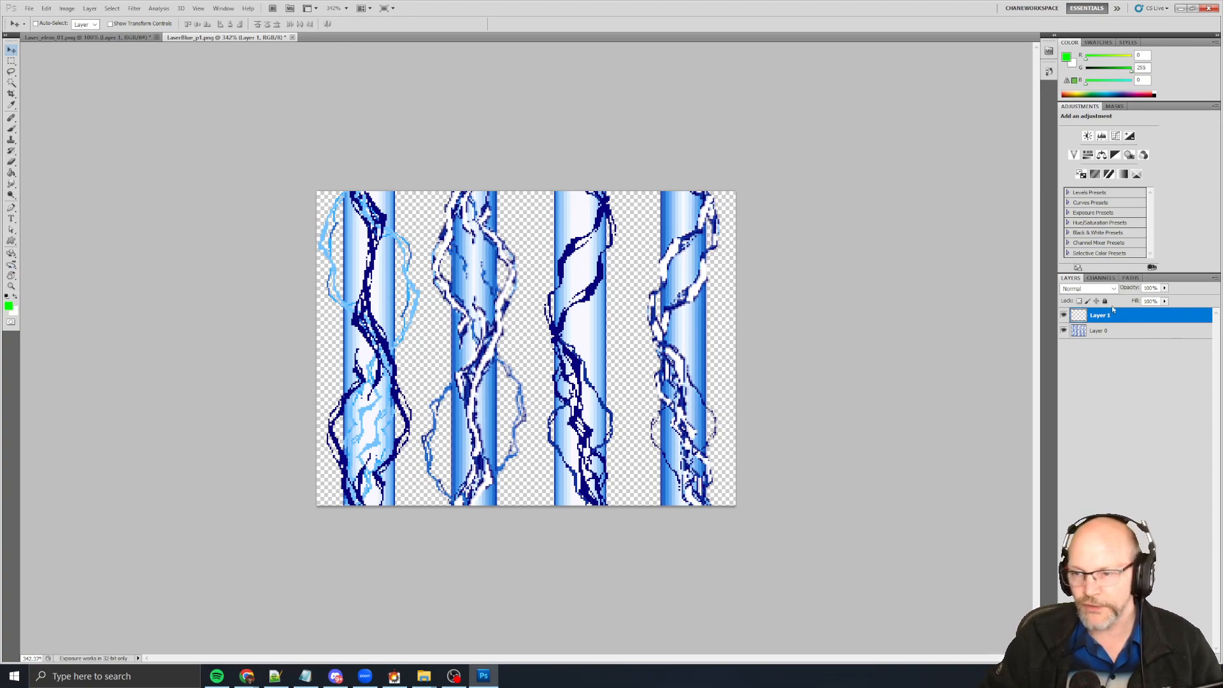
click(9, 308)
click(146, 577)
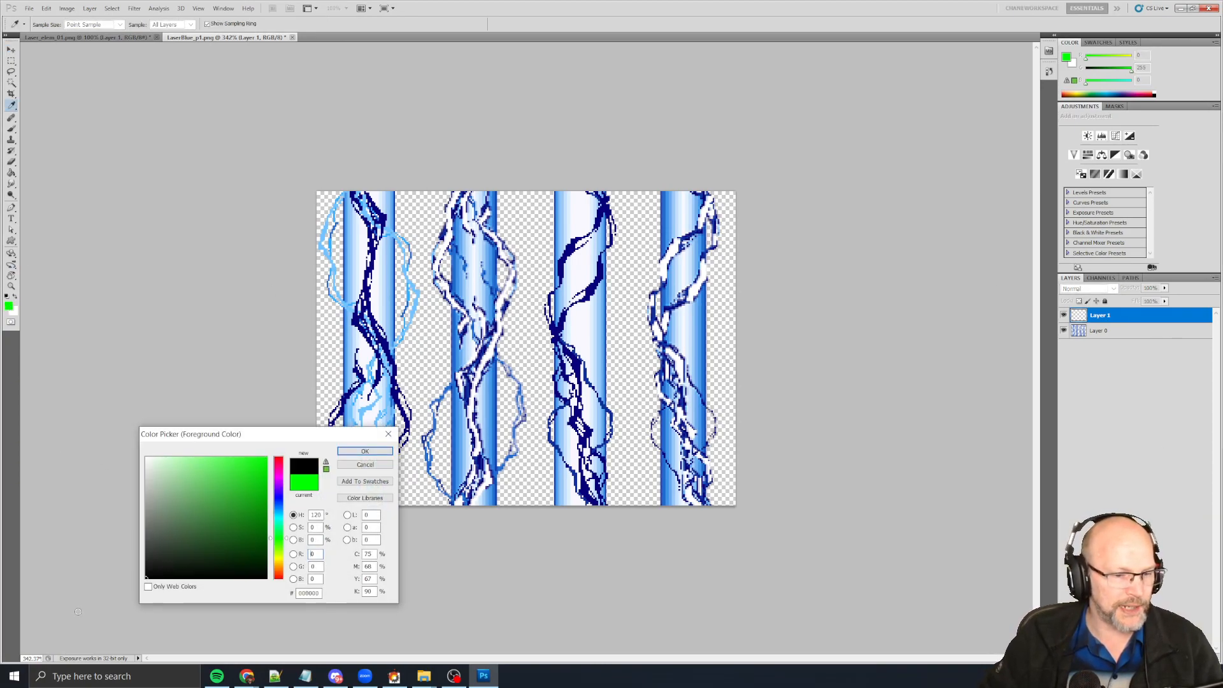
click(349, 452)
key(g)
click(521, 267)
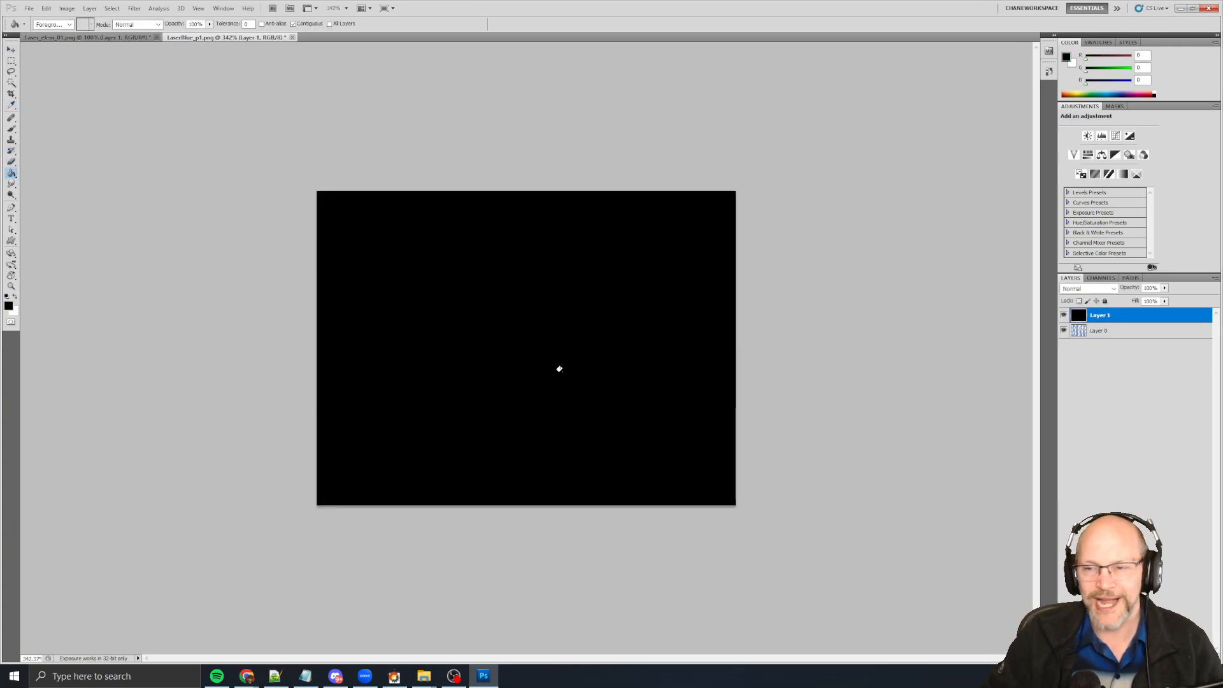
drag(1144, 316, 1140, 347)
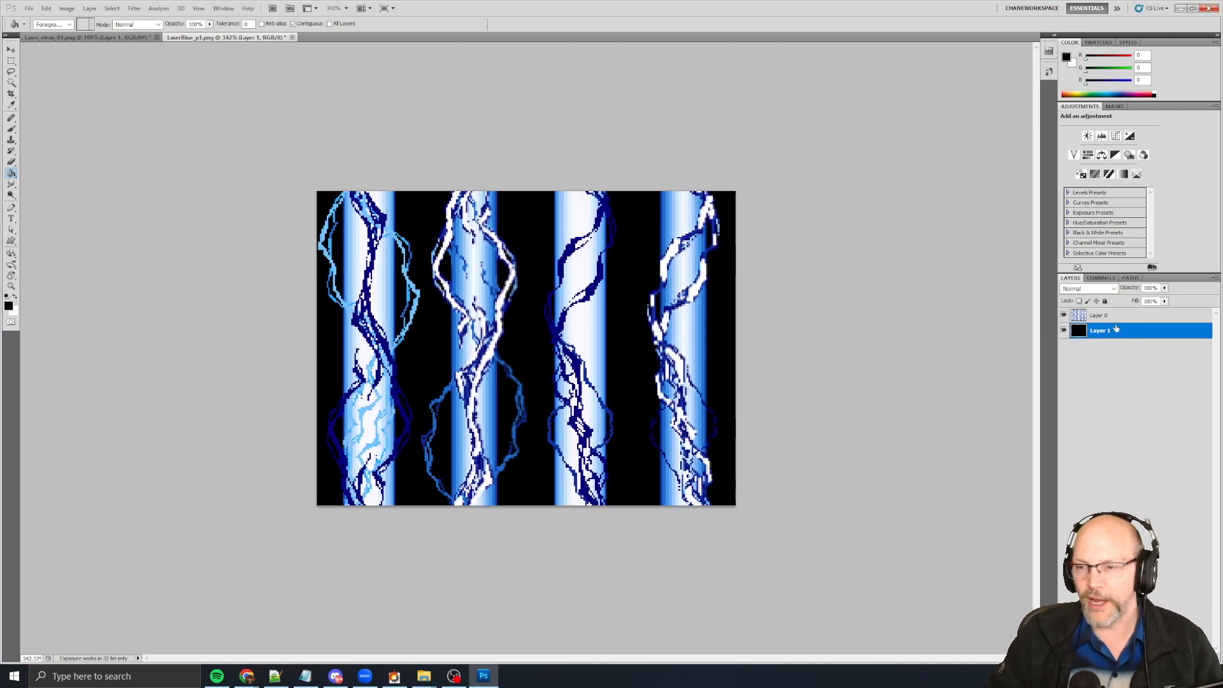
Start saving over LaserBlue_p1.png as SuperPNG with the alpha channel set to None, and cancel the export.
key(v)
key(alt+f)
key(a)
key(Tab)
key(s)
key(s)
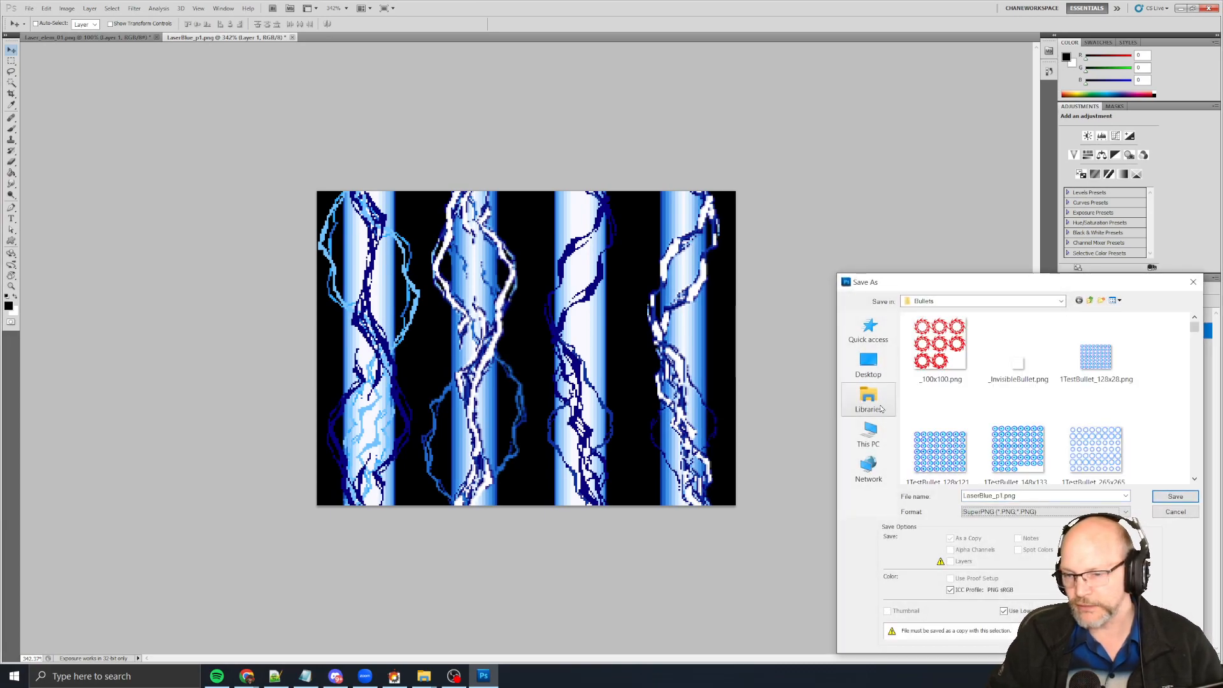
key(Return)
key(y)
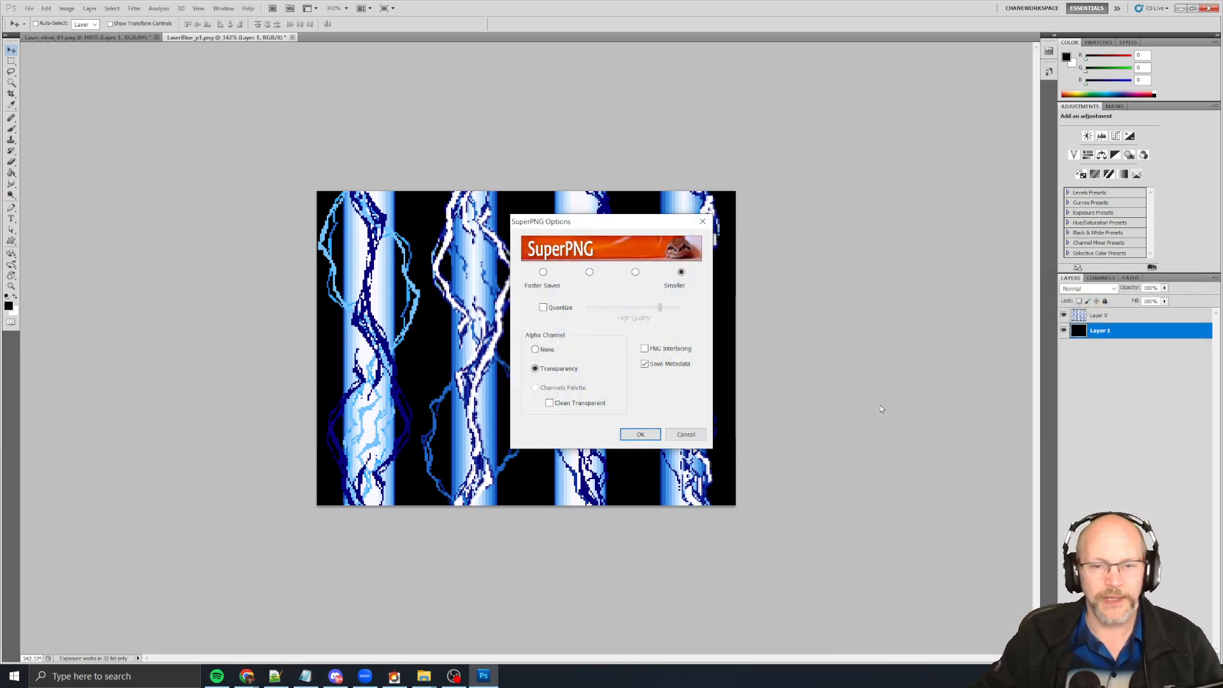
click(535, 349)
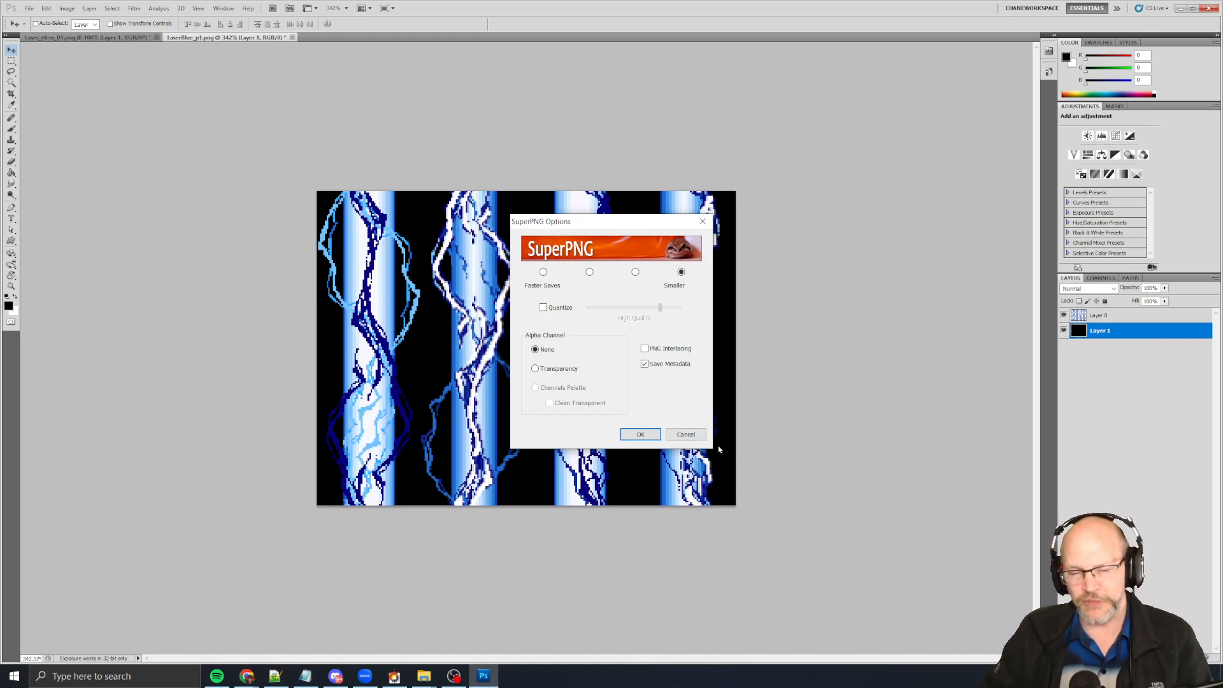
click(694, 435)
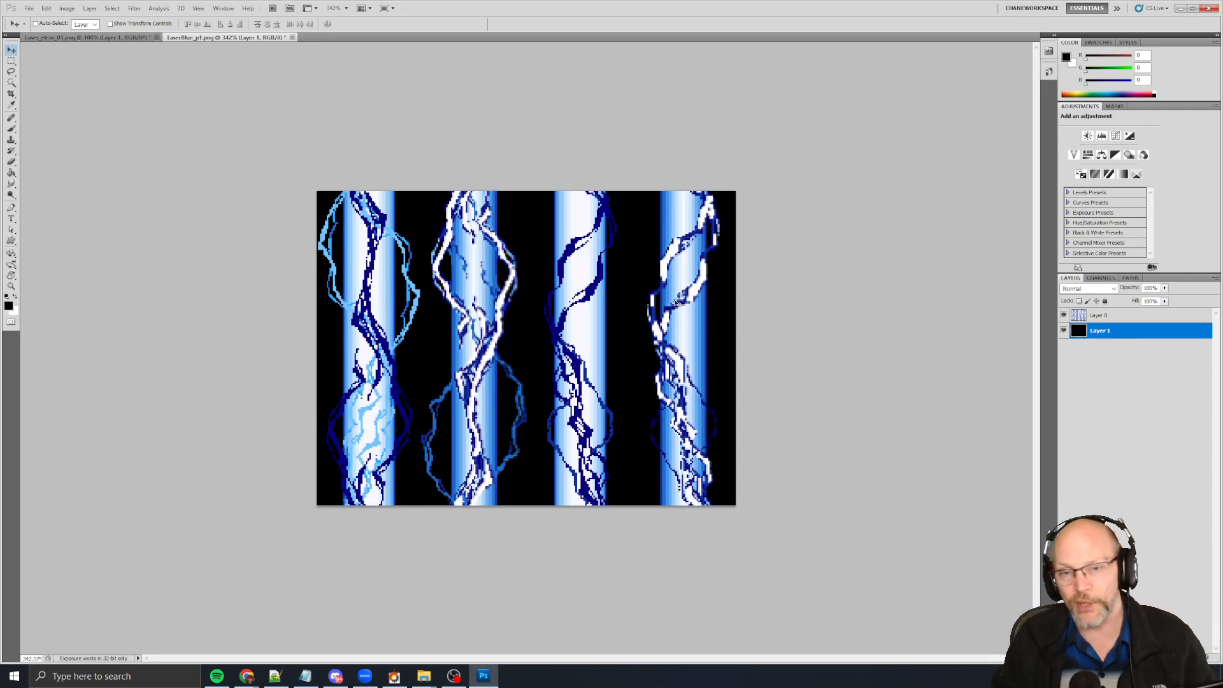
Switch to SHMUP Creator, leave the weapon editor and play-test the level to examine the enemy's laser beams.
key(alt+Tab)
key(alt+Tab)
key(alt+Tab)
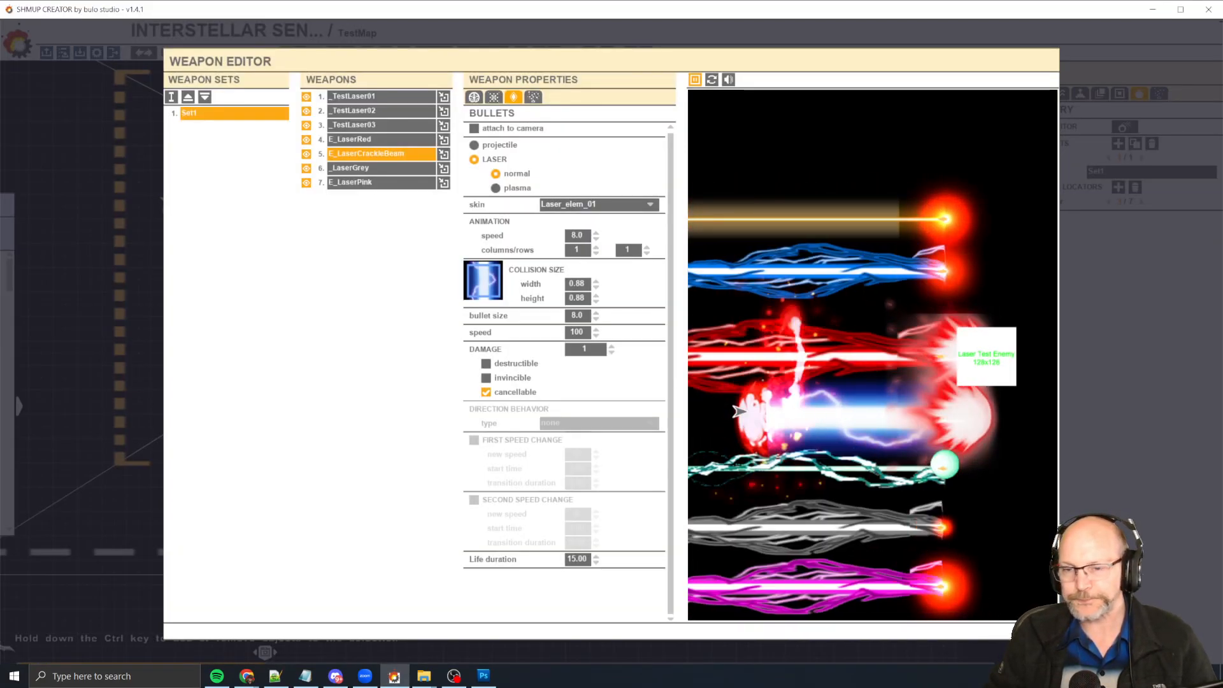
key(Escape)
key(space)
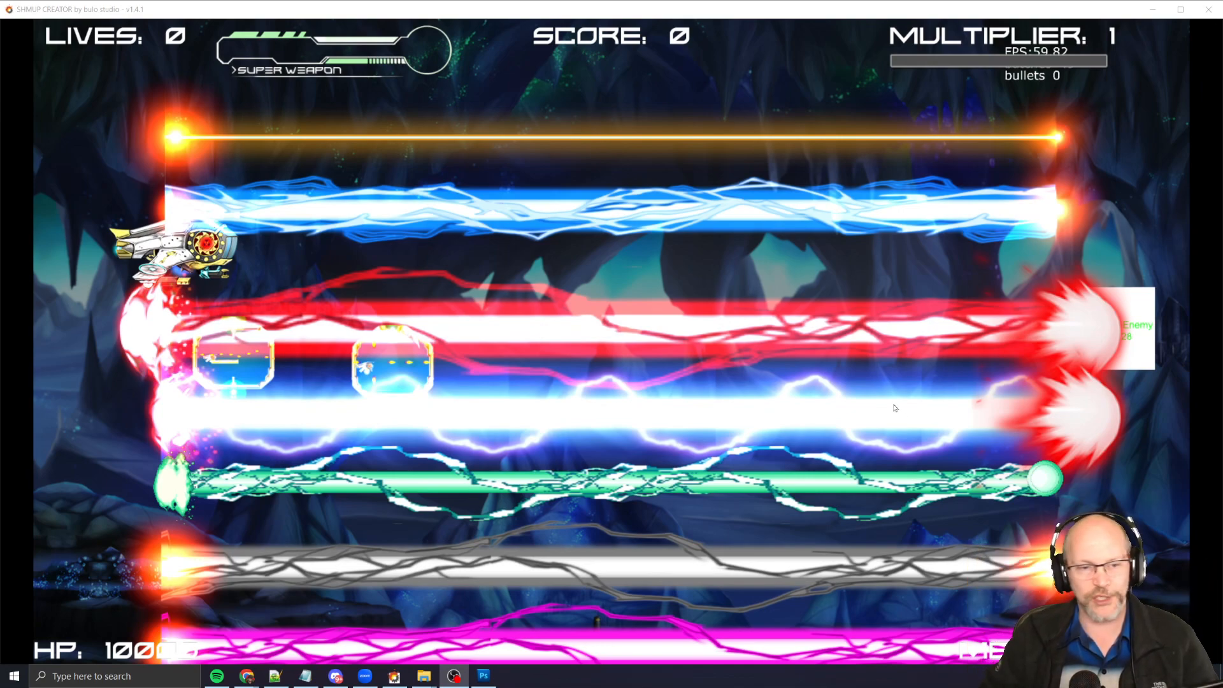
click(876, 376)
key(Escape)
Switch back to Photoshop and close LaserBlue_p1.png without saving its changes.
key(alt+Tab)
key(ctrl+w)
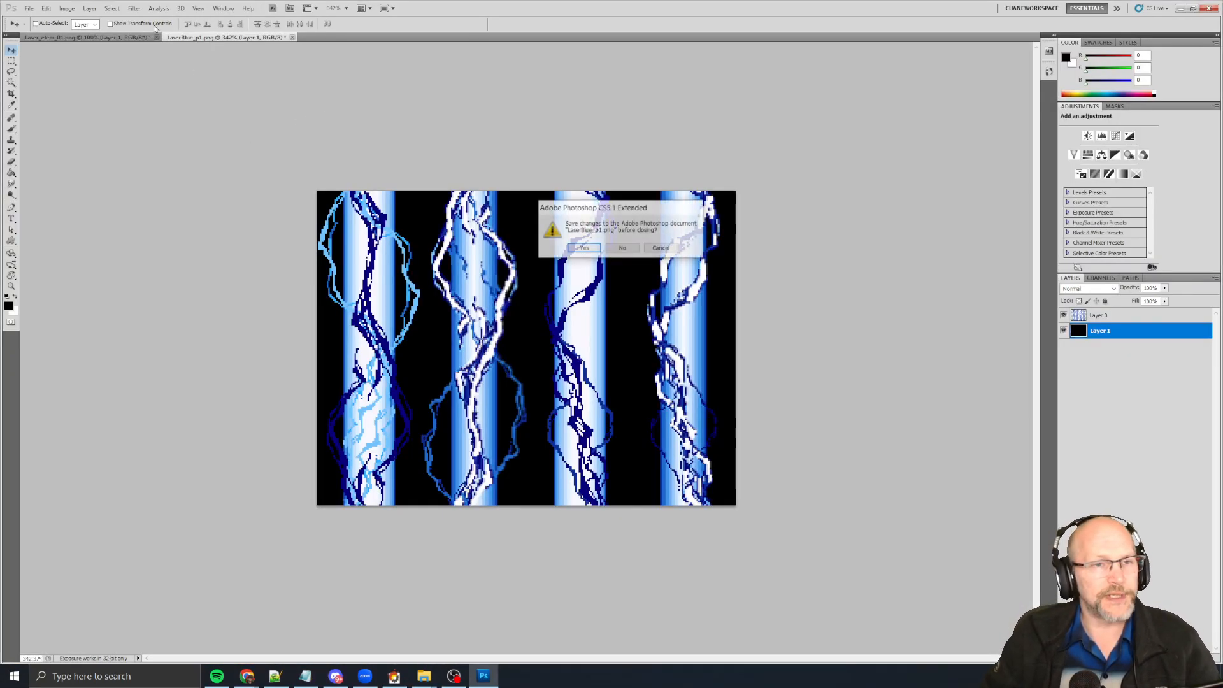
click(622, 247)
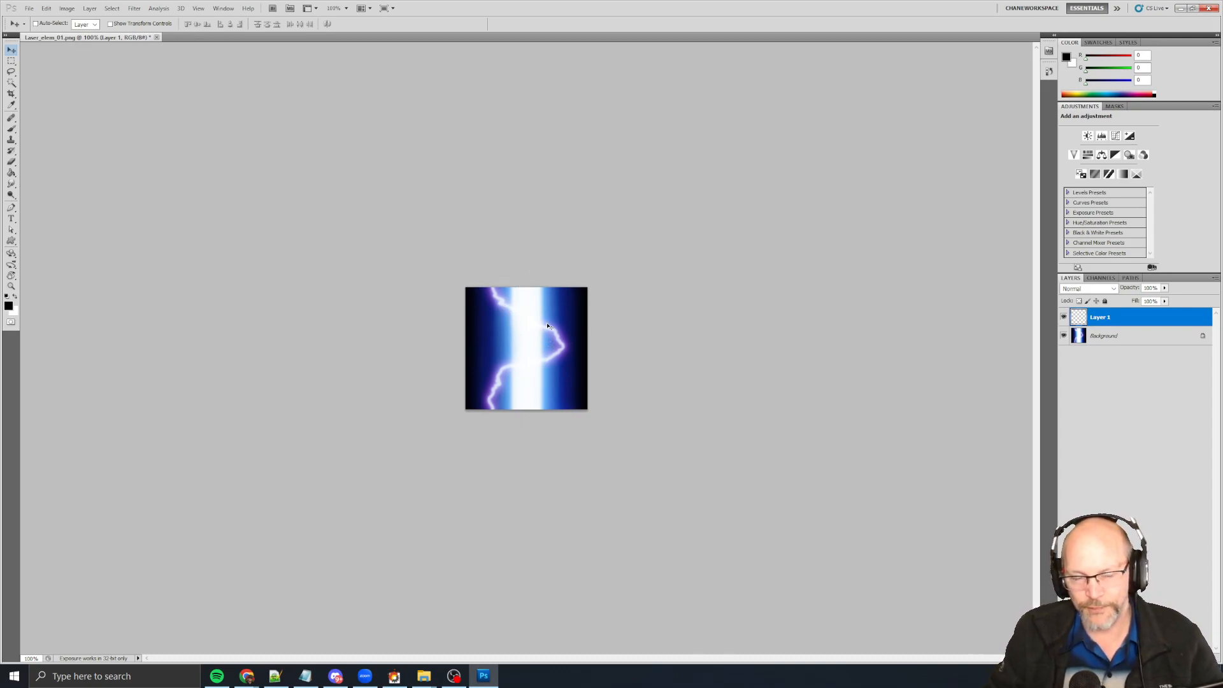
Enlarge Laser_elem_01.png to inspect its artwork, and play-test the level in SHMUP Creator to examine the matching beam.
scroll(547, 326, up, 5)
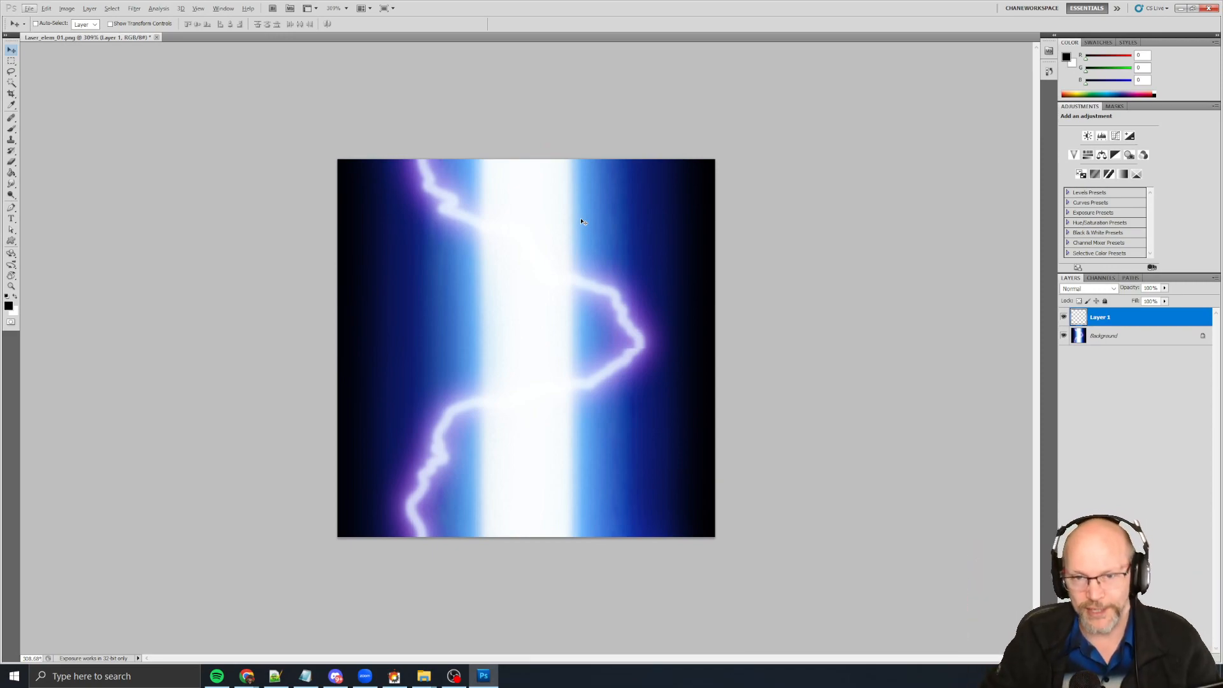
key(alt+Tab)
key(space)
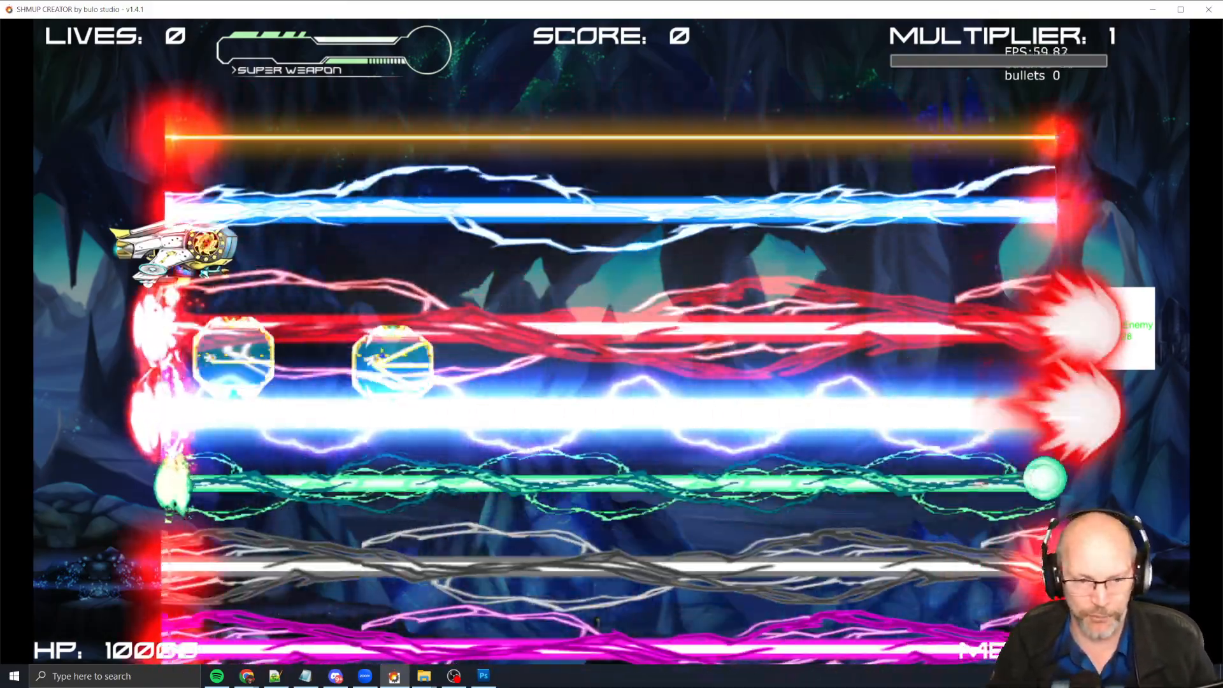
key(Escape)
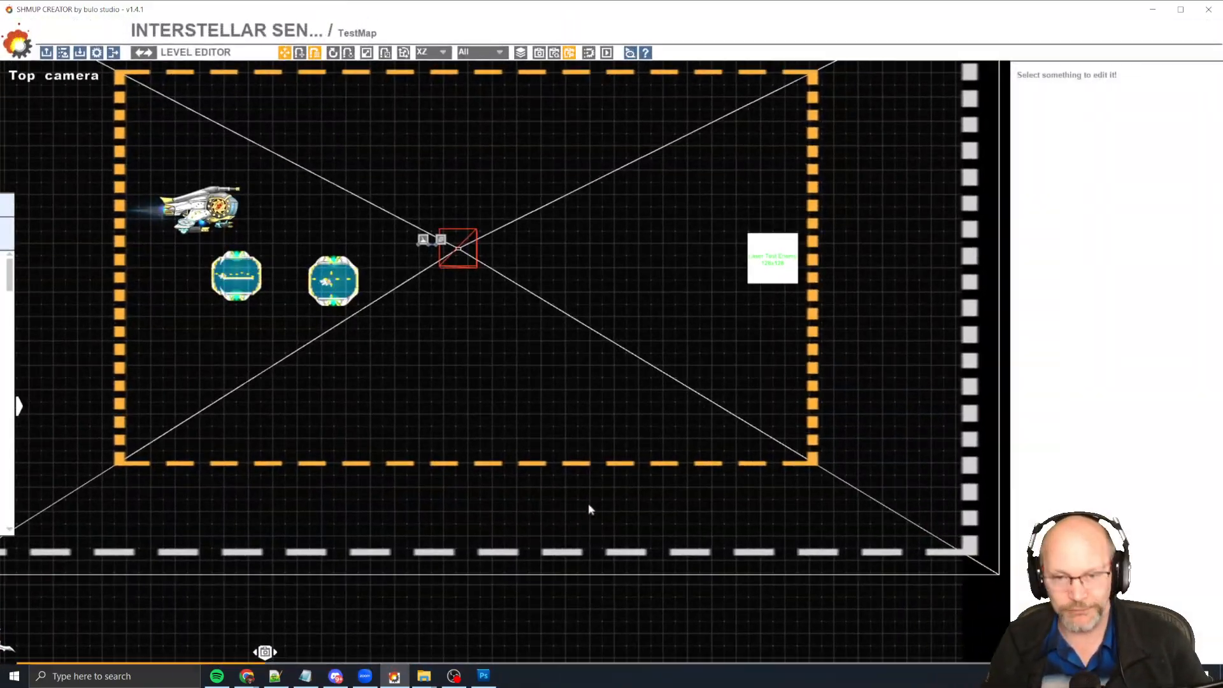
Switch back to Photoshop to examine the black outer edges of the Laser_elem_01.png texture.
key(alt+Tab)
key(alt+Tab)
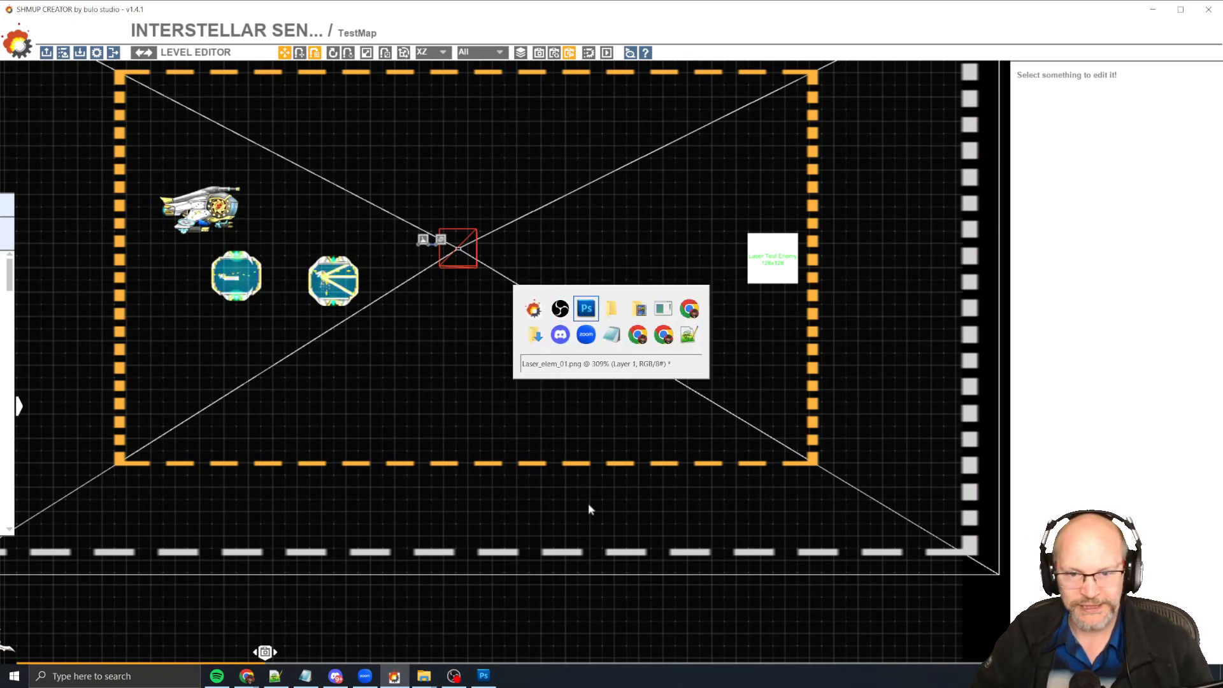
key(alt+Tab)
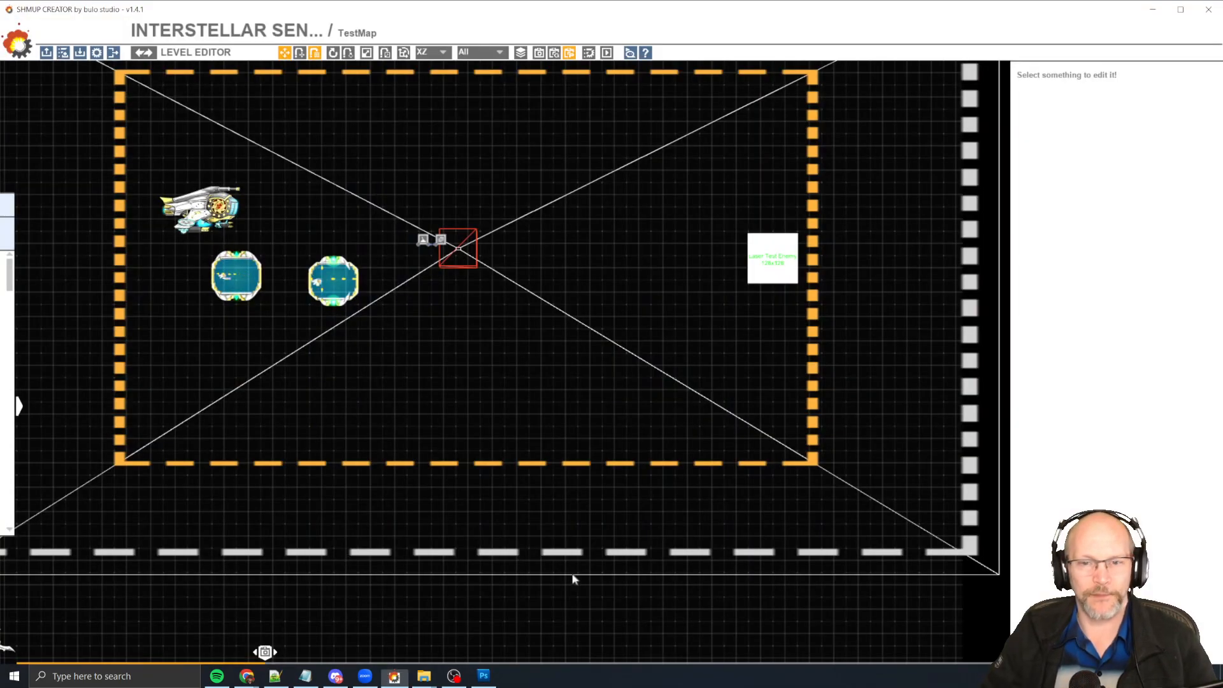
key(alt+Tab)
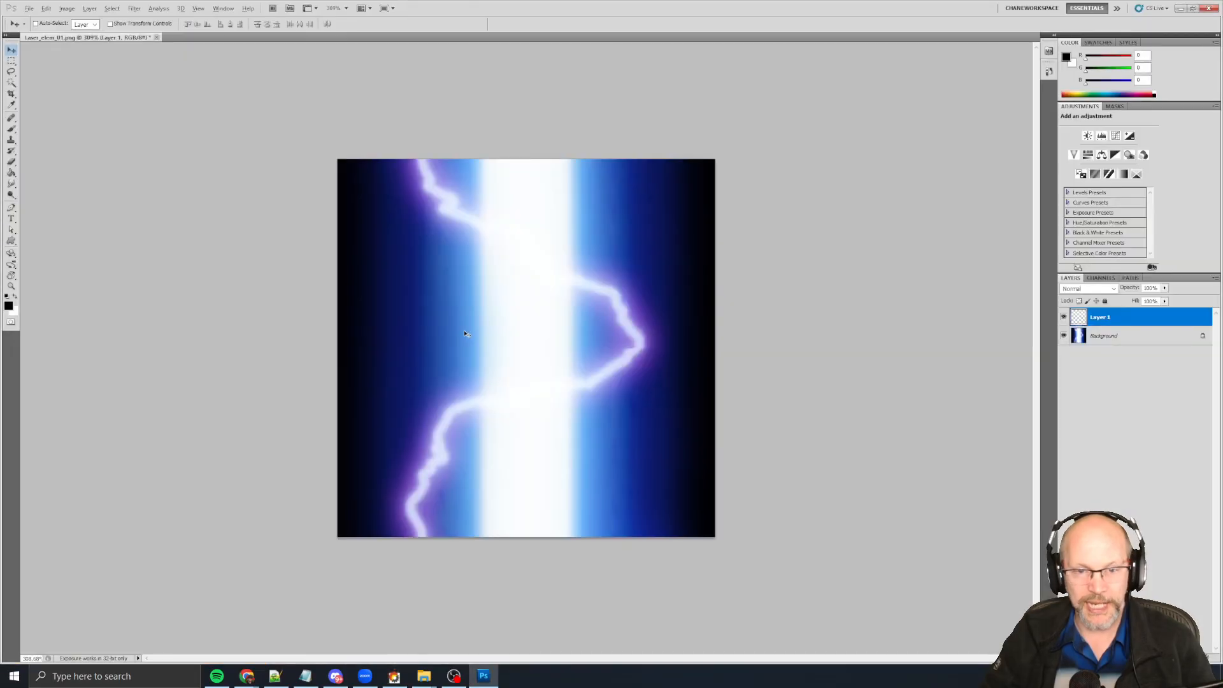
Switch to SHMUP Creator and play-test the level to compare how the enemy's laser beams blend with the background.
key(alt+Tab)
key(F5)
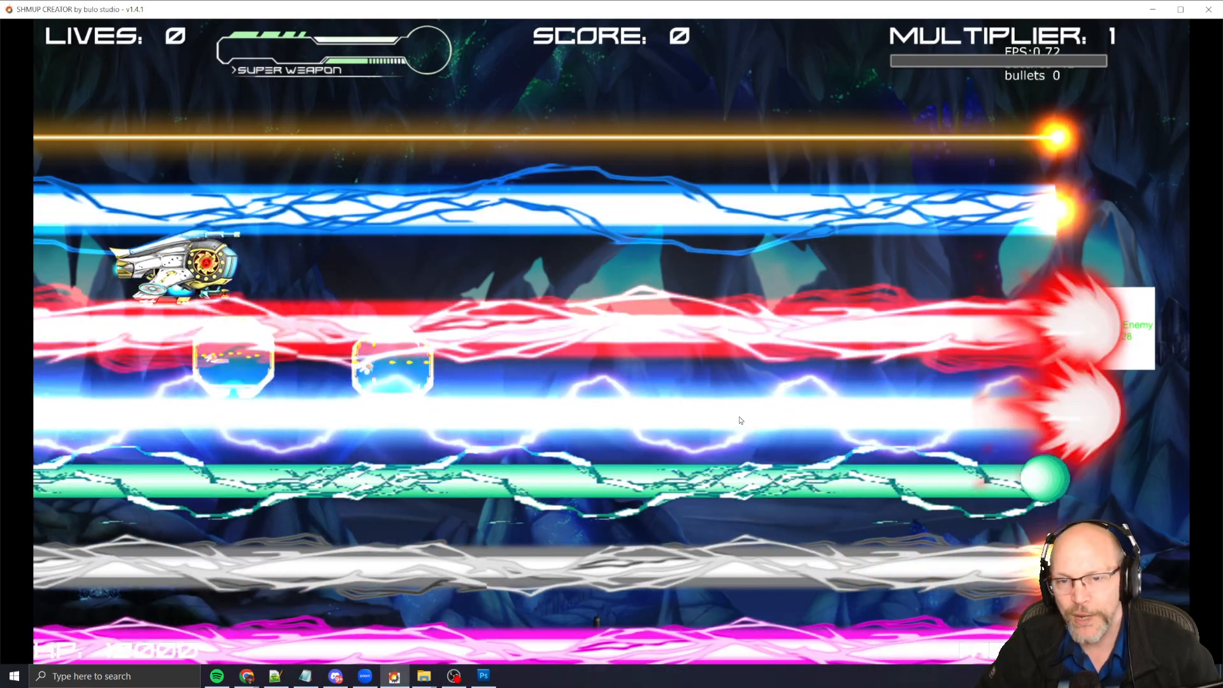
key(Escape)
Open the weapon editor for the laser test enemy and select the _TestLaser03 weapon.
click(766, 263)
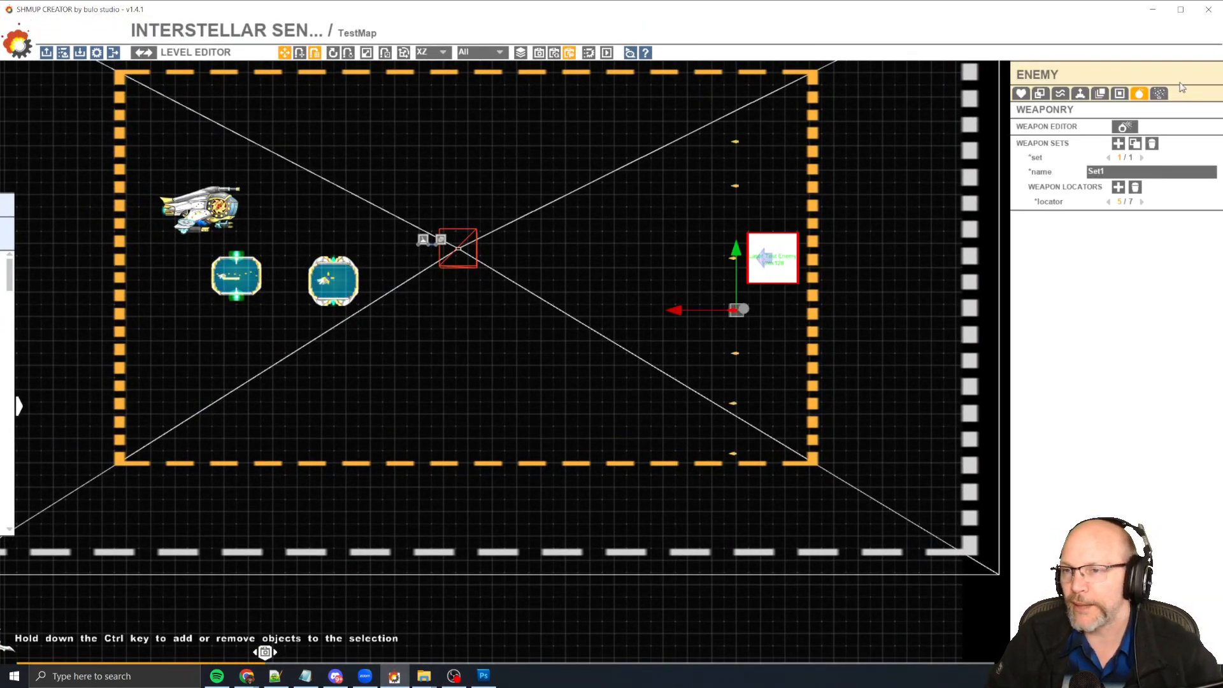
click(1134, 130)
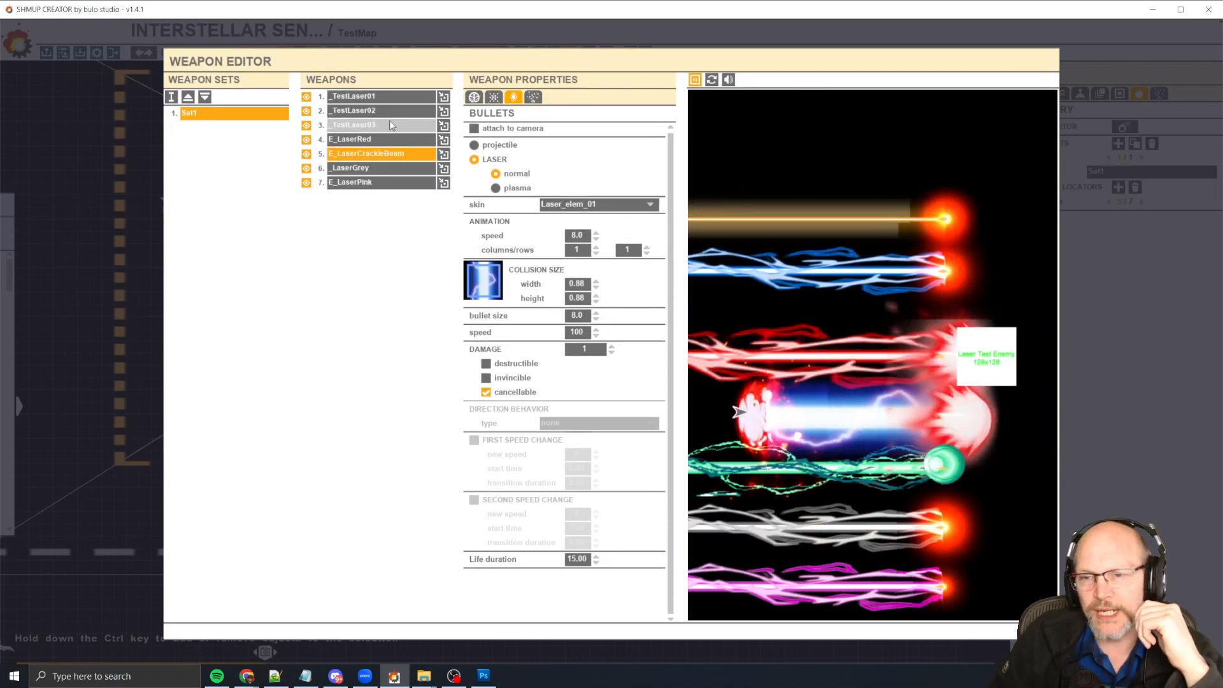
click(399, 123)
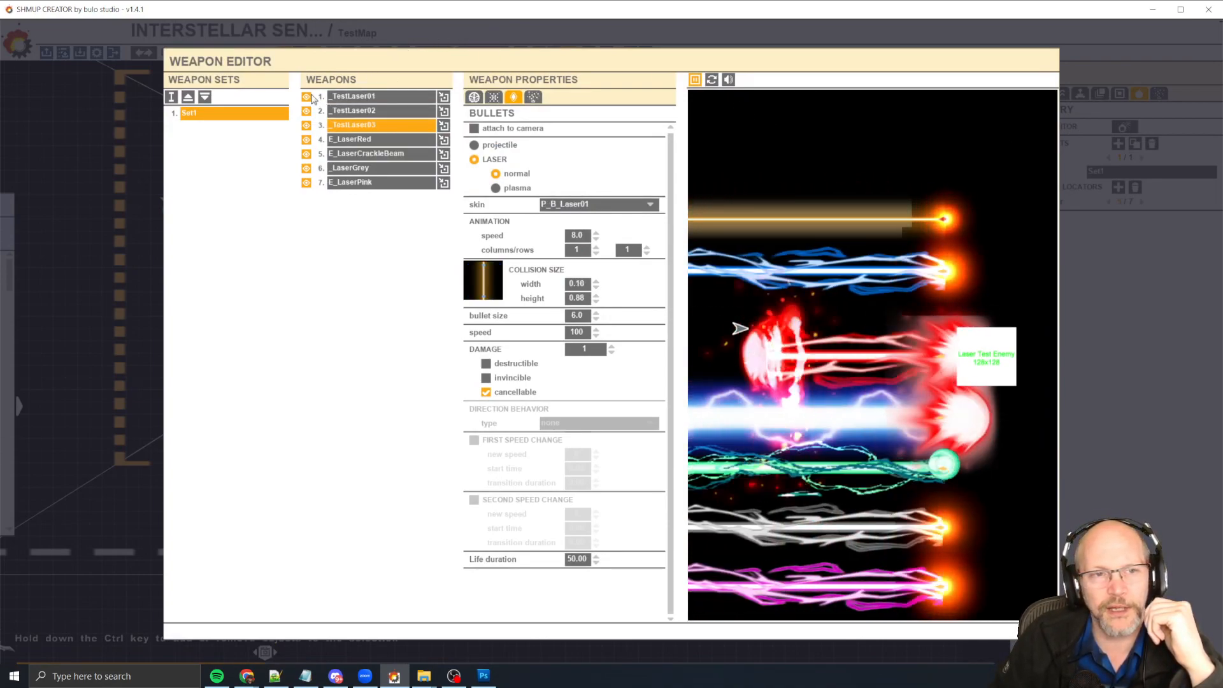
Hide every weapon except _TestLaser03 in the preview so that its beam shows alone.
click(306, 97)
click(306, 110)
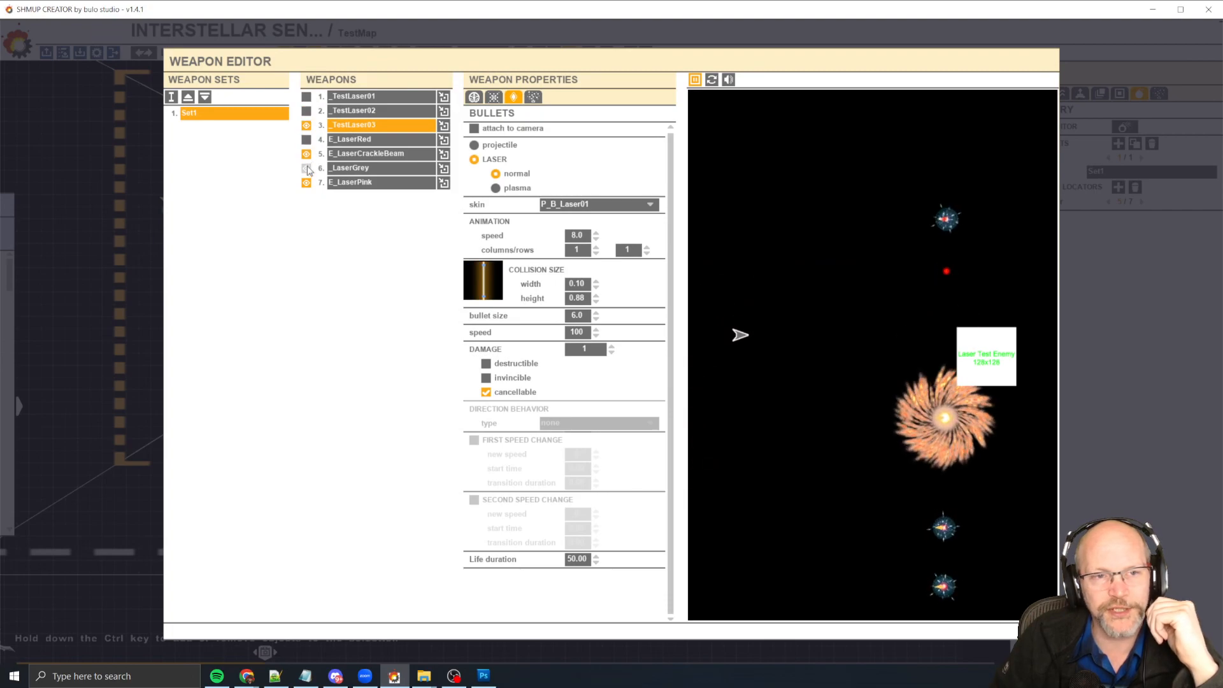
click(306, 139)
click(306, 154)
click(307, 168)
click(306, 182)
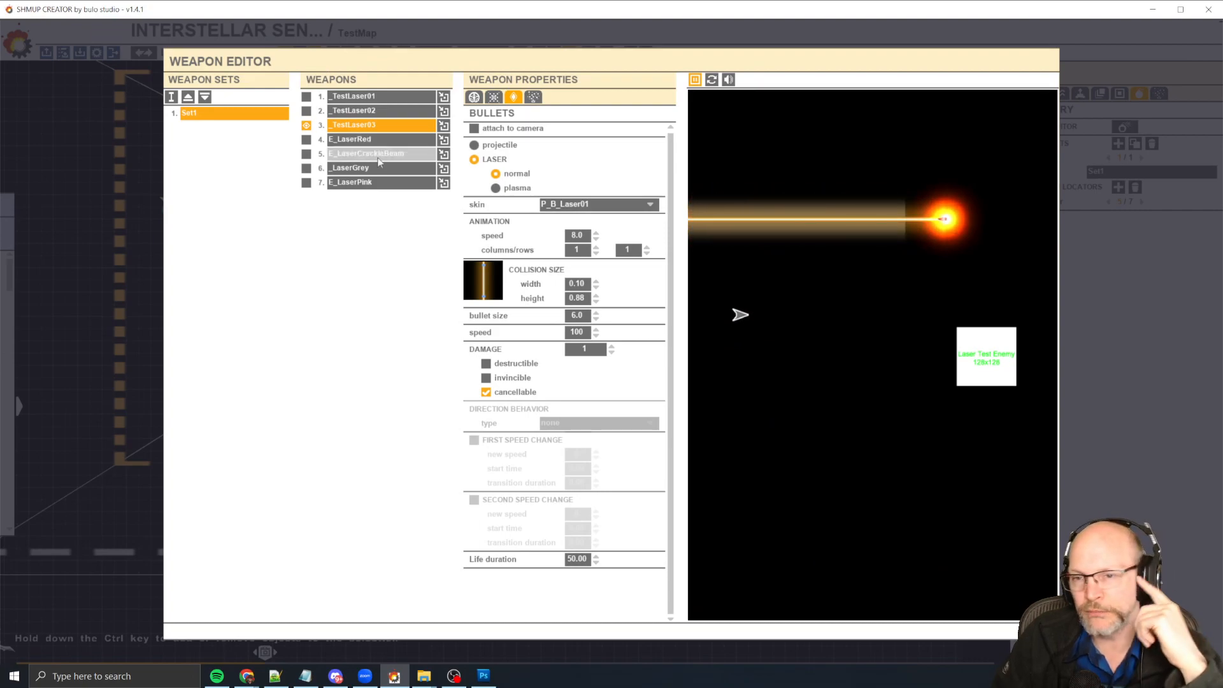
Hide _TestLaser03 and preview the _TestLaser02 and E_LaserRed beams one at a time.
click(306, 126)
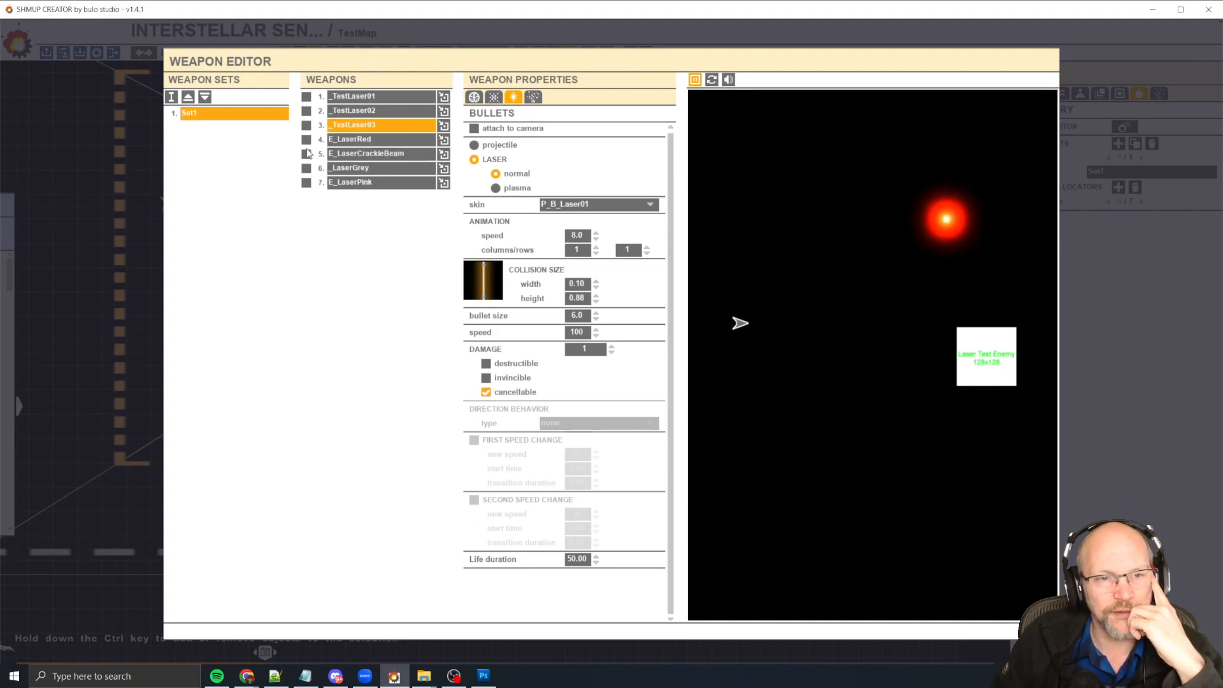
click(308, 114)
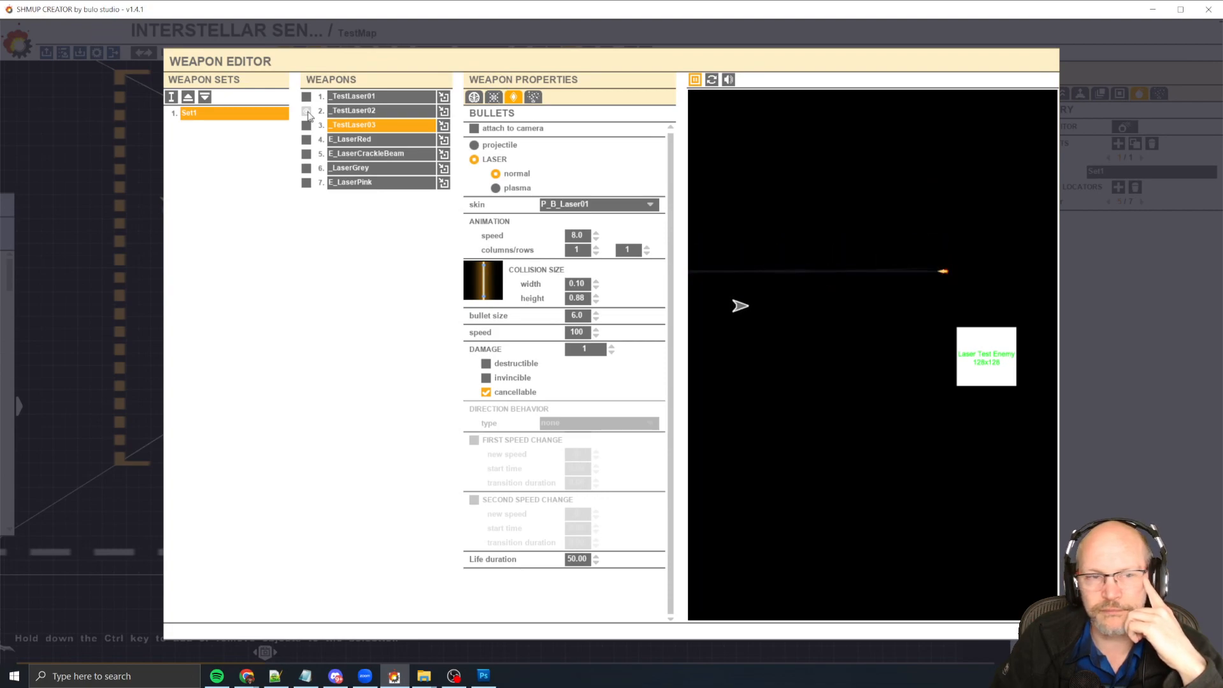
click(306, 141)
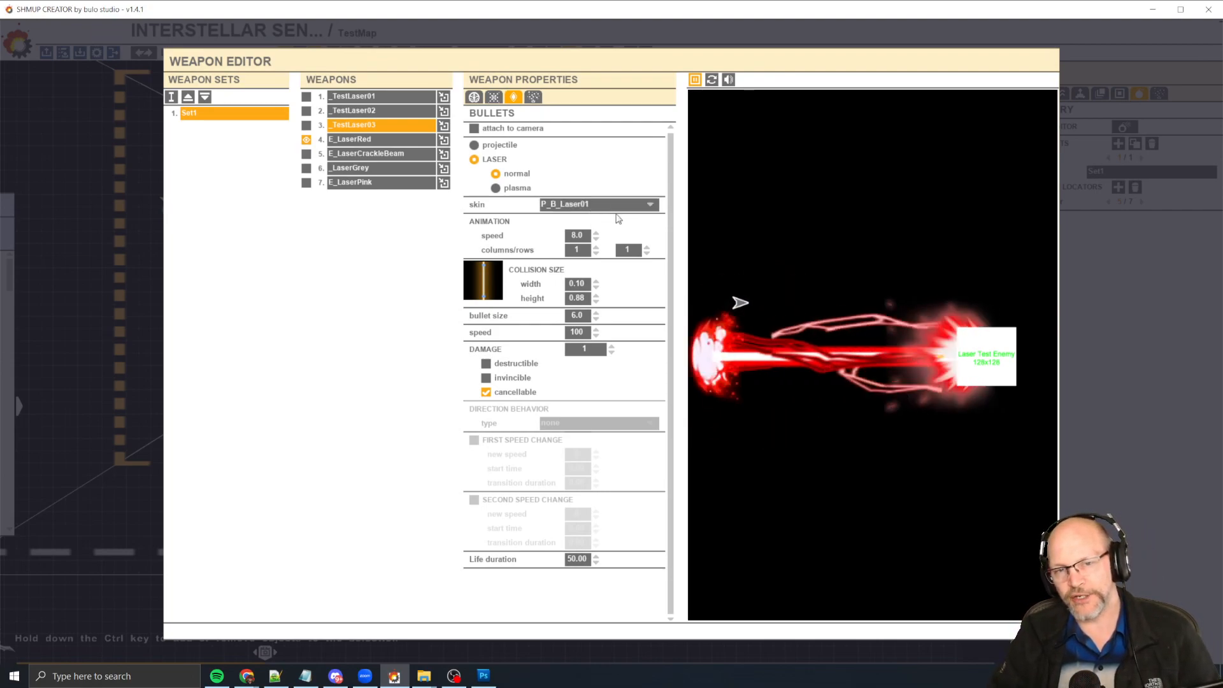
key(alt+Tab)
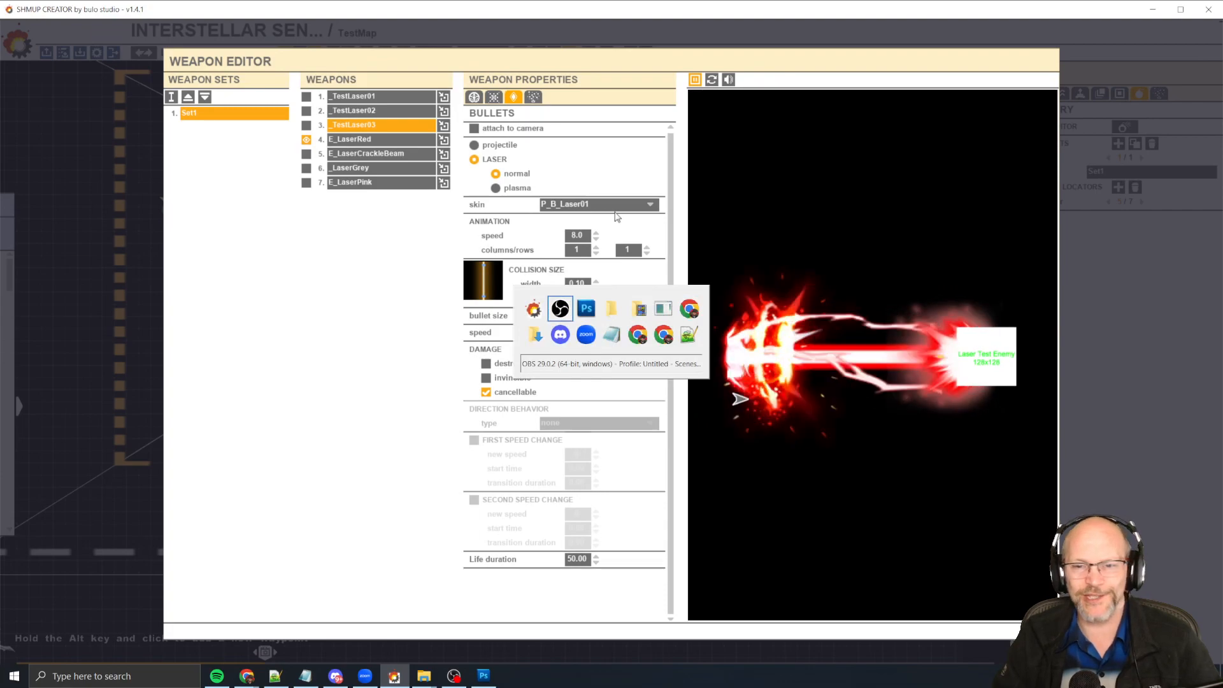
key(alt+shift+Tab)
key(alt+shift+Tab)
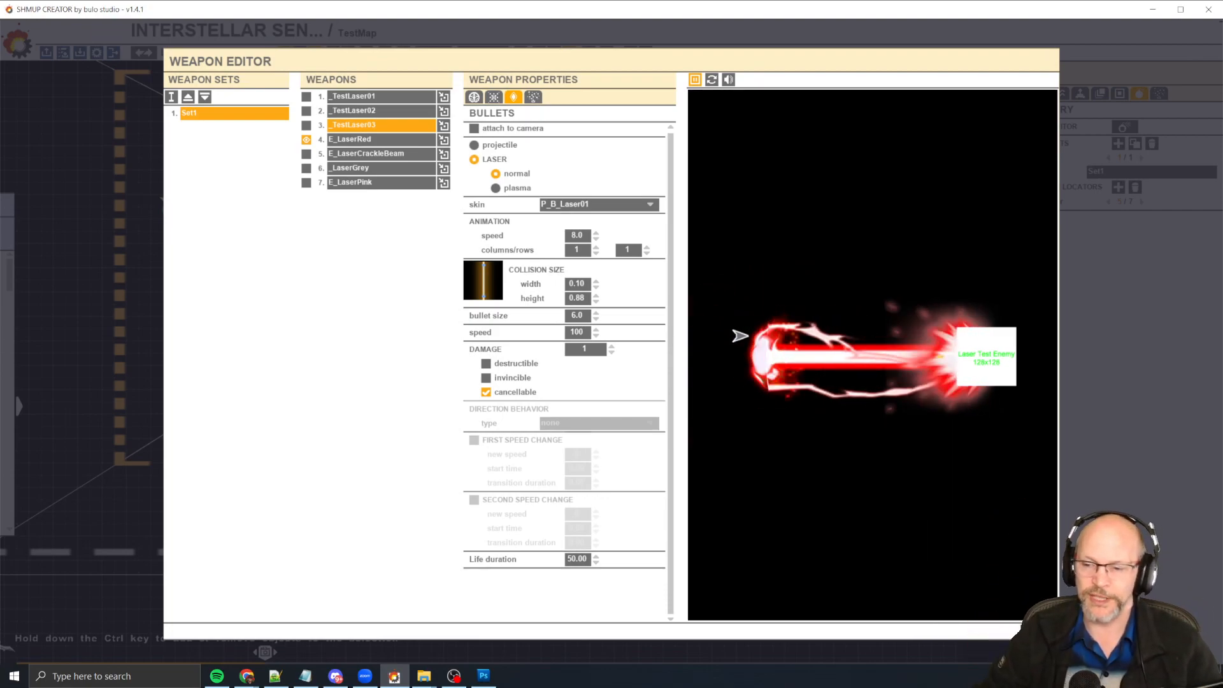
Close the weapon editor, deselect the enemy and play-test the level to view all its laser beams together.
key(Escape)
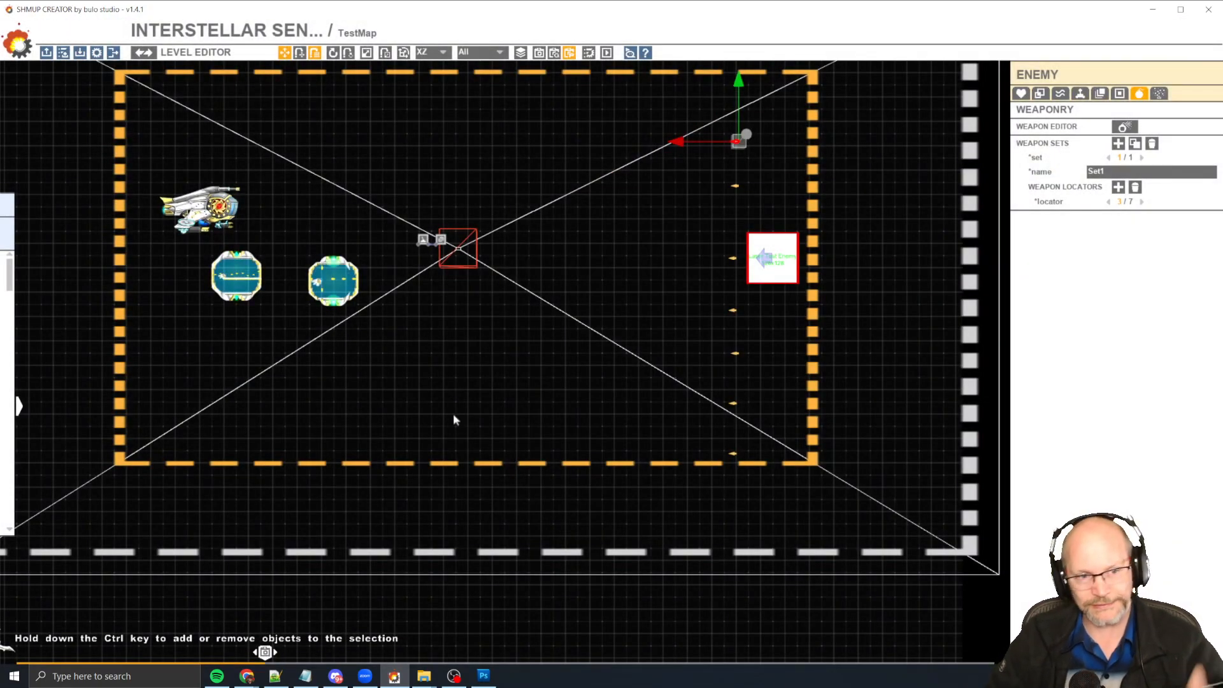
click(459, 394)
key(space)
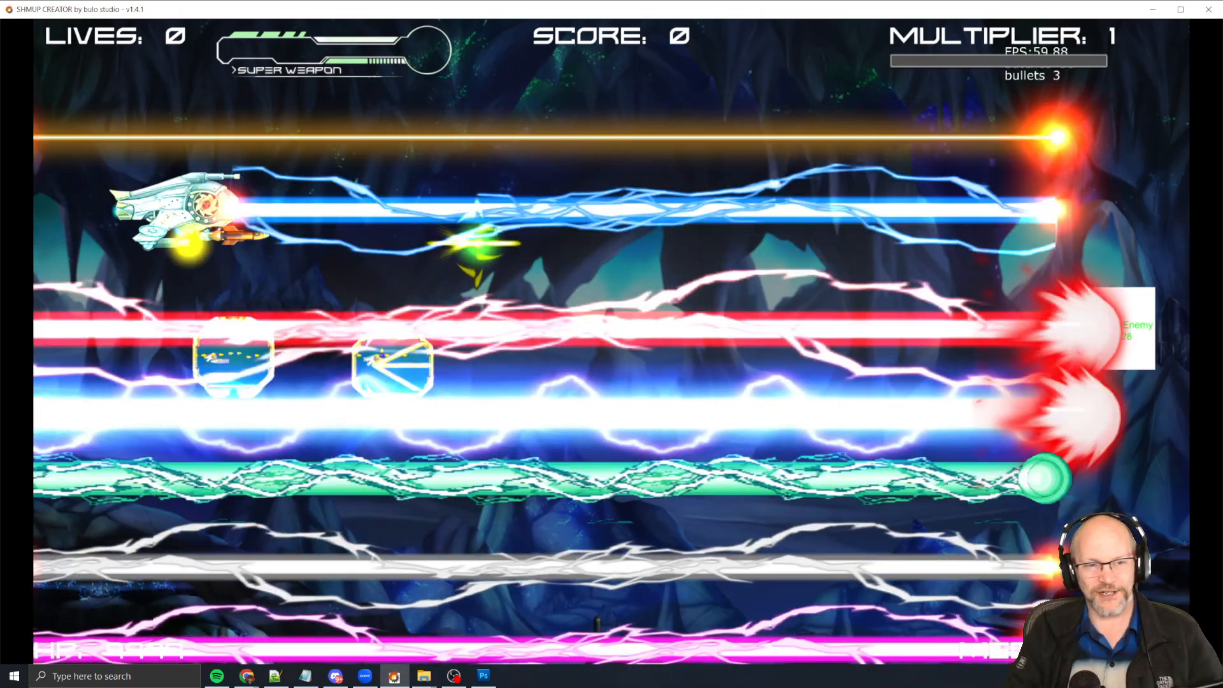
key(Escape)
Move the laser test enemy just outside the orange camera frame and play-test the level against its beams.
click(785, 244)
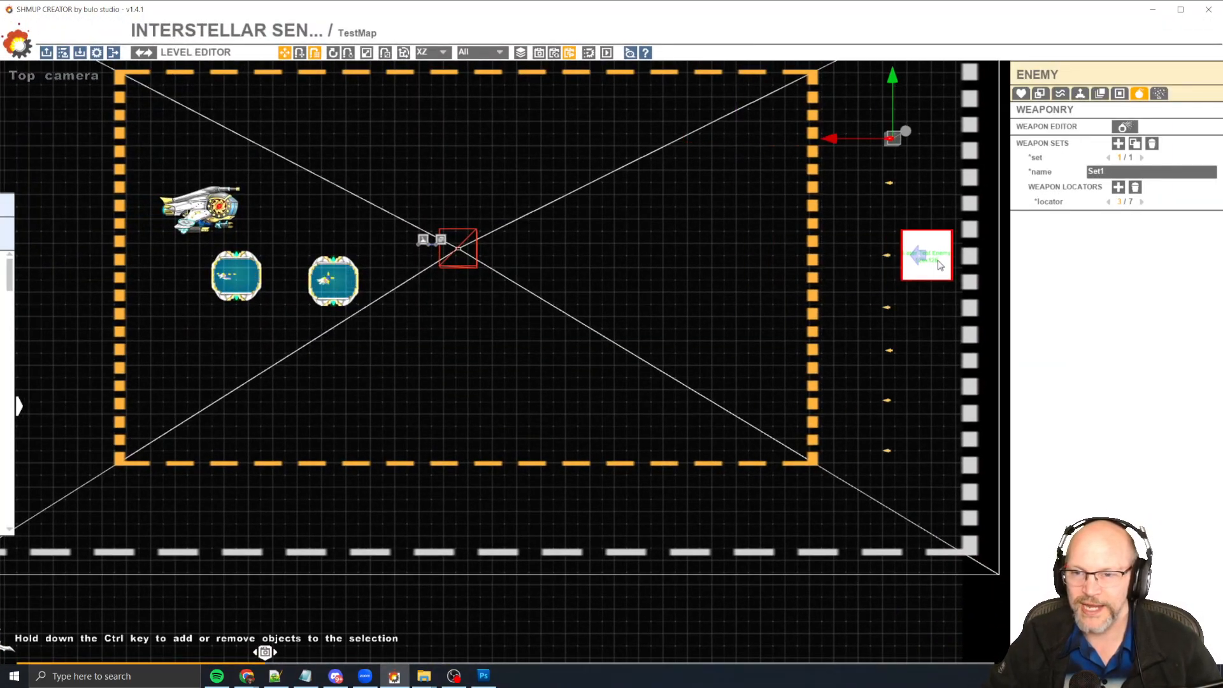
click(355, 185)
key(space)
key(Down)
key(Up)
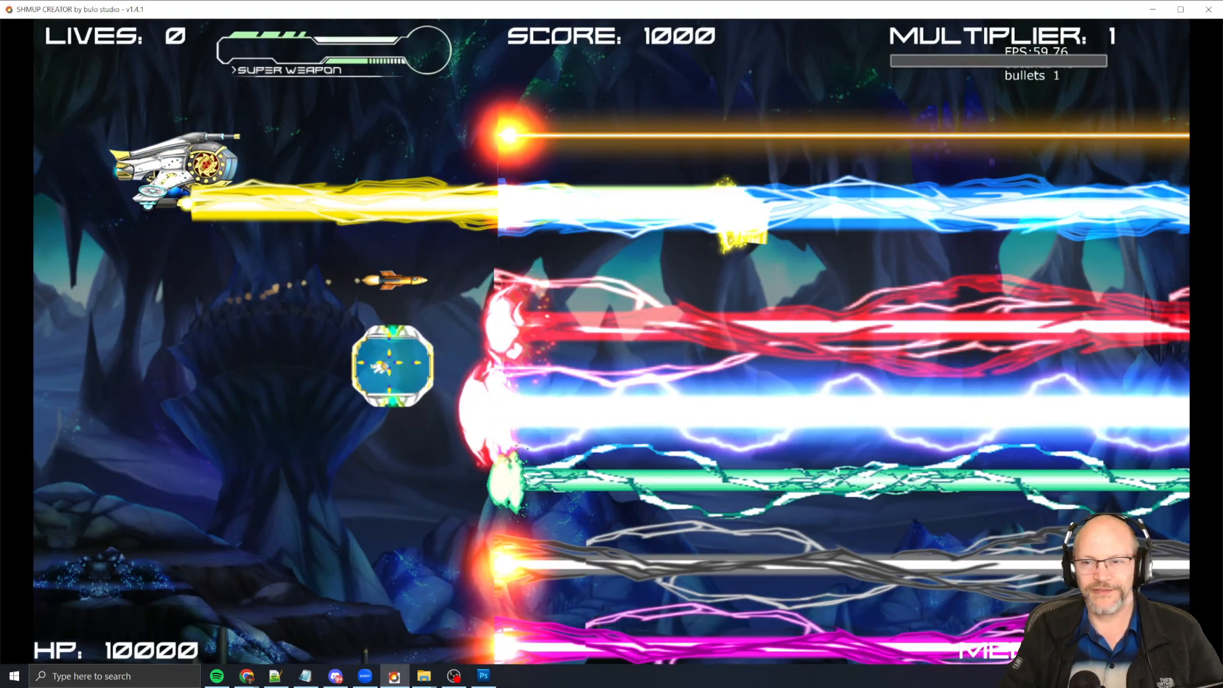
key(Escape)
Move the laser test enemy beyond the grey dashed boundary and start play-testing the level.
click(926, 283)
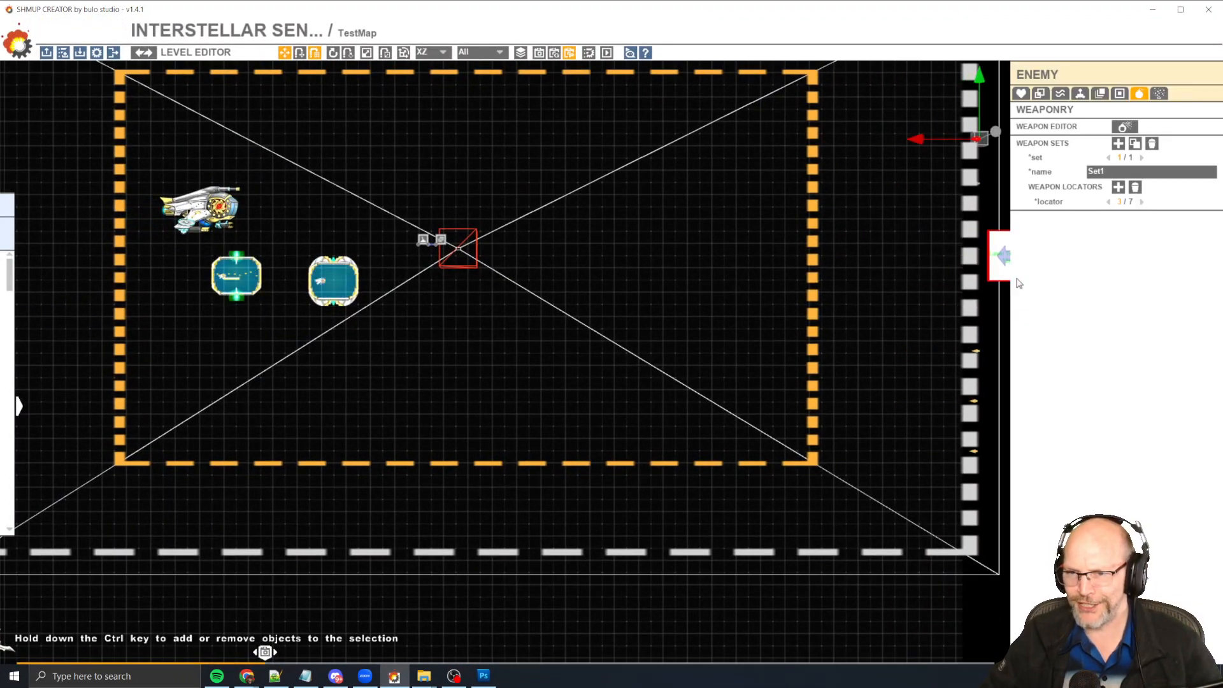
click(274, 228)
key(space)
Fly the ship around while firing its yellow laser to examine how the beam bends with the movement.
key(Down)
key(Up)
key(space)
key(Left)
key(Down)
key(Right)
key(Up)
key(Left)
key(Down)
key(Up)
key(space)
key(Down)
key(Up)
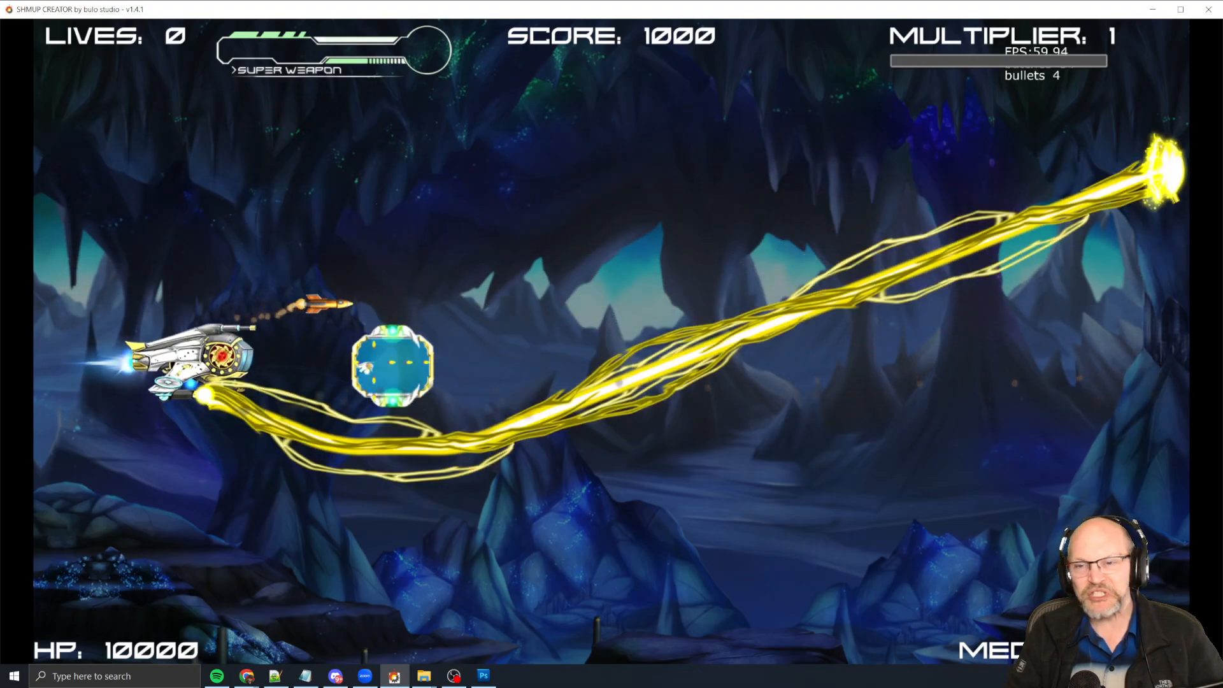
key(Down)
key(Down)
key(Up)
key(space)
key(Down)
key(Up)
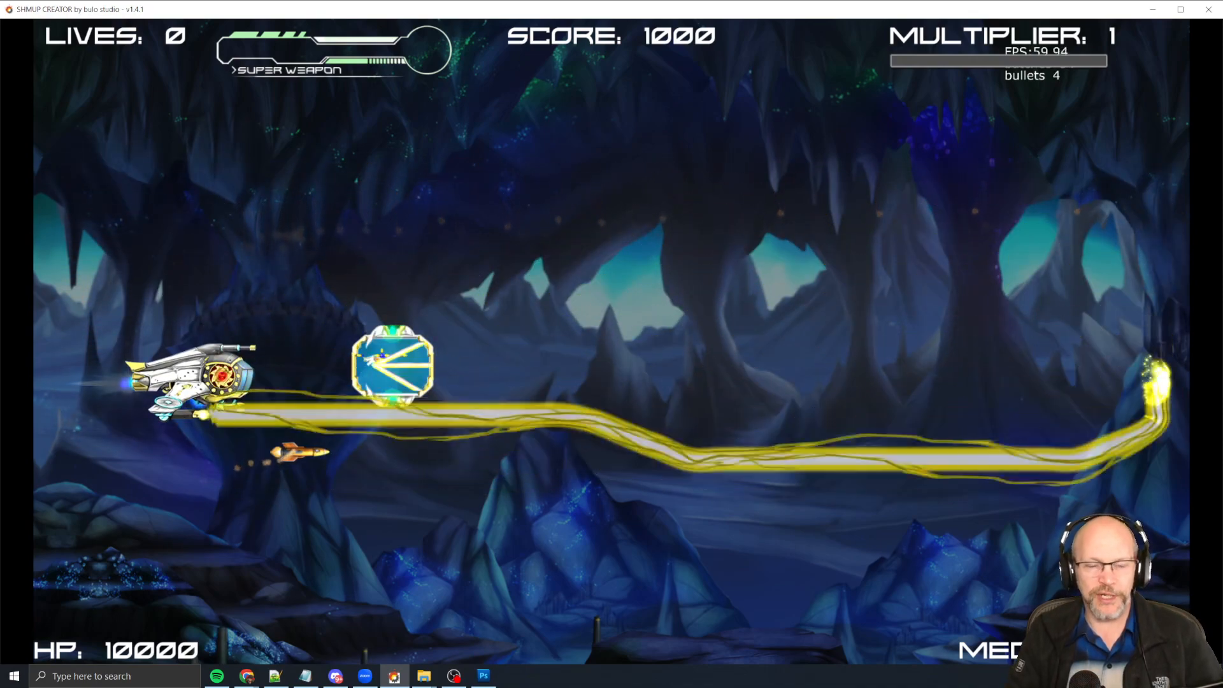
key(space)
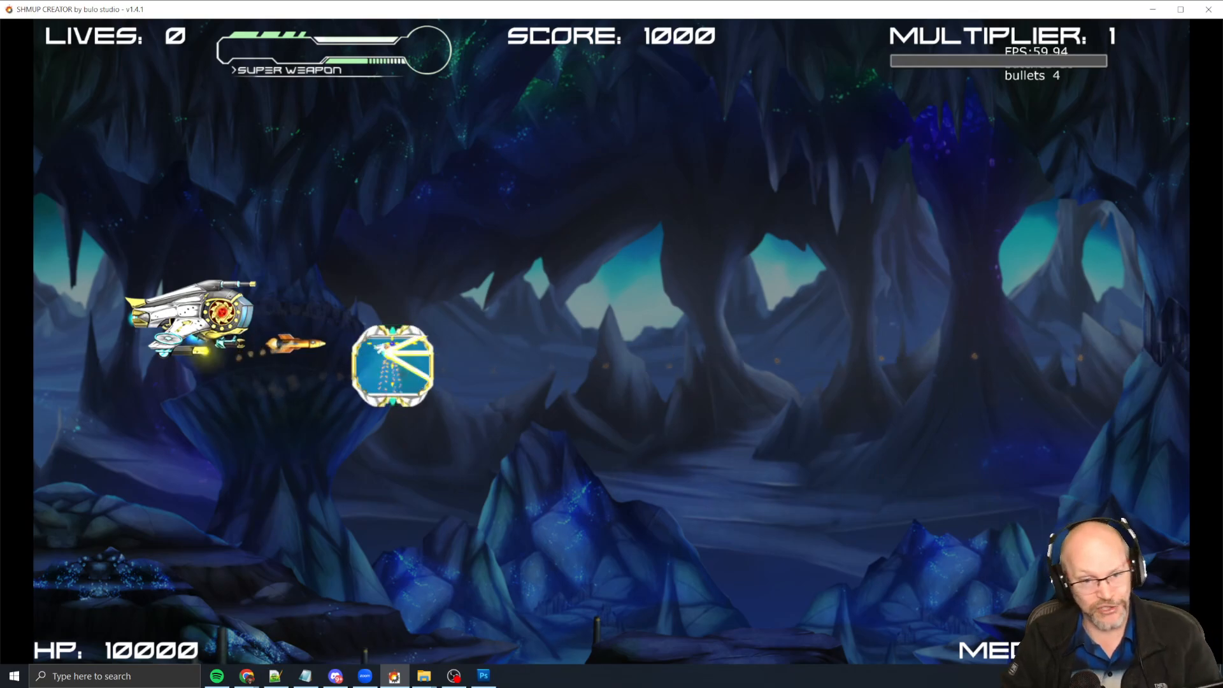
Collect the remaining weapon power-up, fire the ship's three-way yellow laser while moving, and end the play-test.
key(Right)
key(Right)
key(Down)
key(space)
key(Left)
key(Up)
key(Down)
key(Left)
key(Right)
key(Up)
key(Down)
key(Left)
key(Up)
key(Left)
key(Down)
key(space)
key(Right)
key(Up)
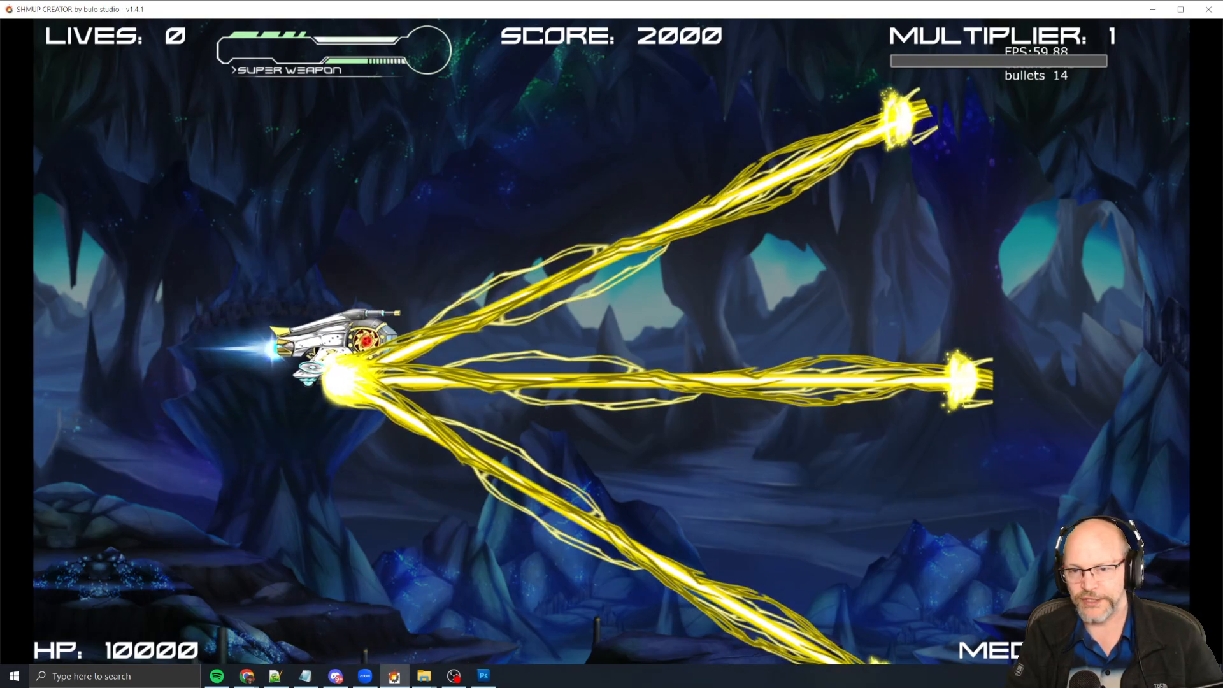
key(Left)
key(Up)
key(Down)
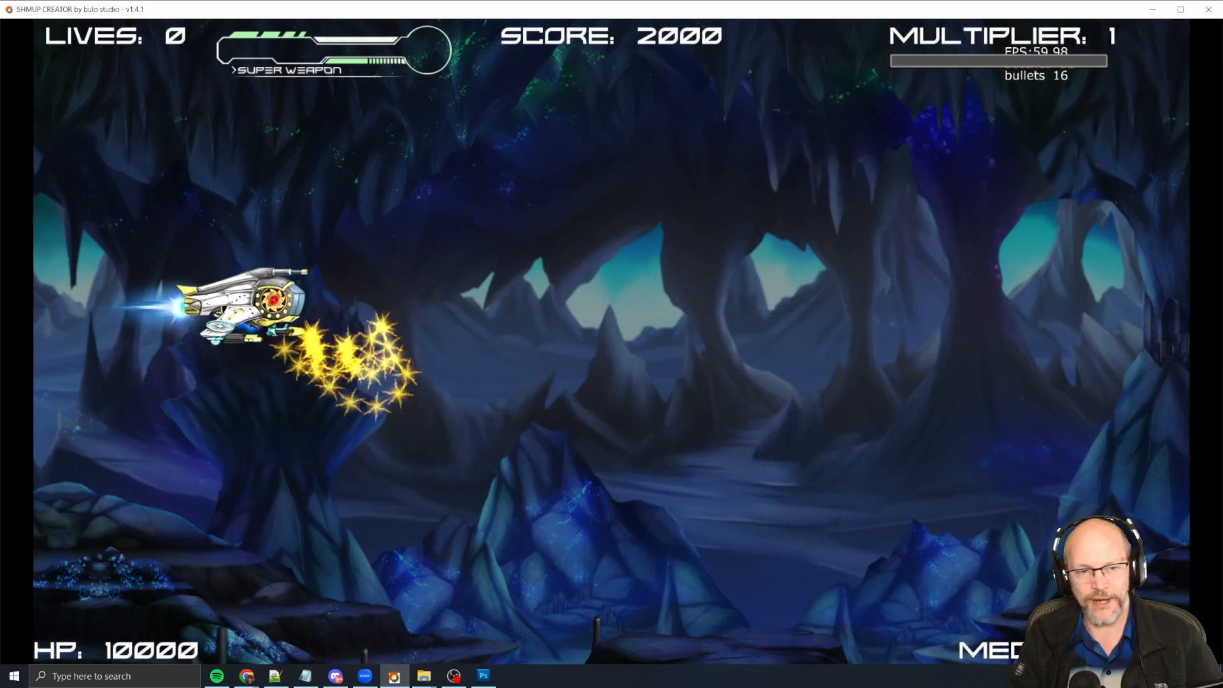
key(Escape)
Move the purple snail boss onto the edge of the camera frame opposite the player's ship.
scroll(314, 502, down, 5)
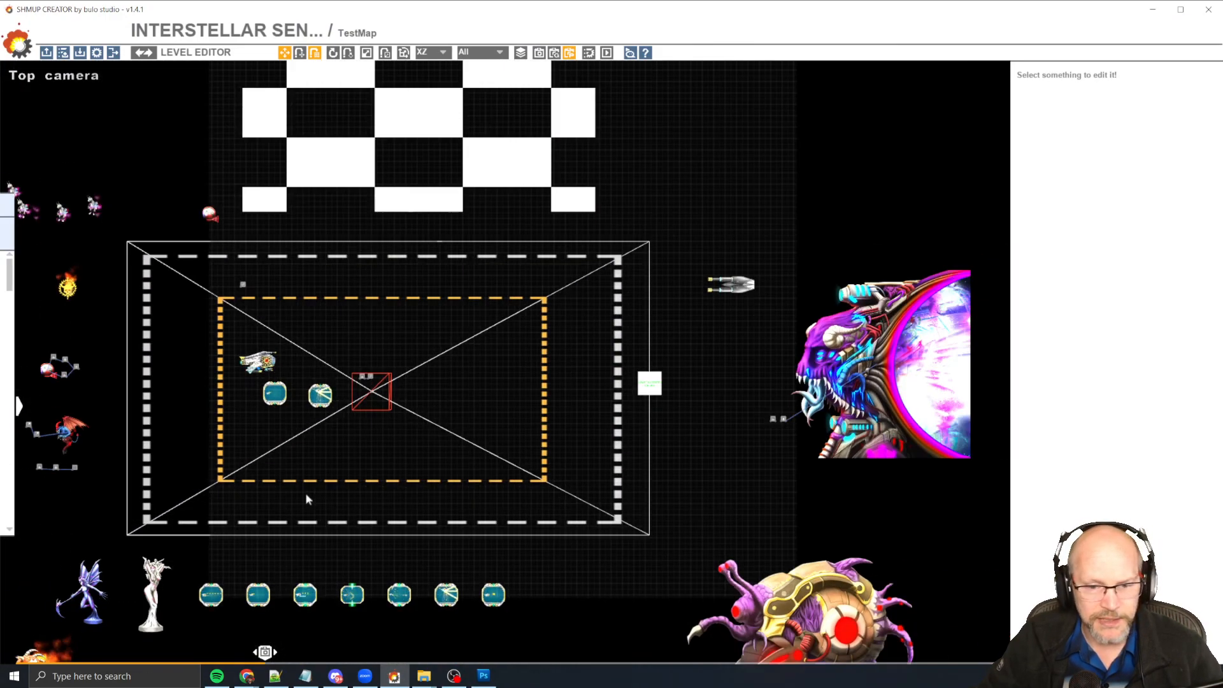
drag(578, 575, 379, 387)
click(663, 479)
drag(662, 482, 454, 250)
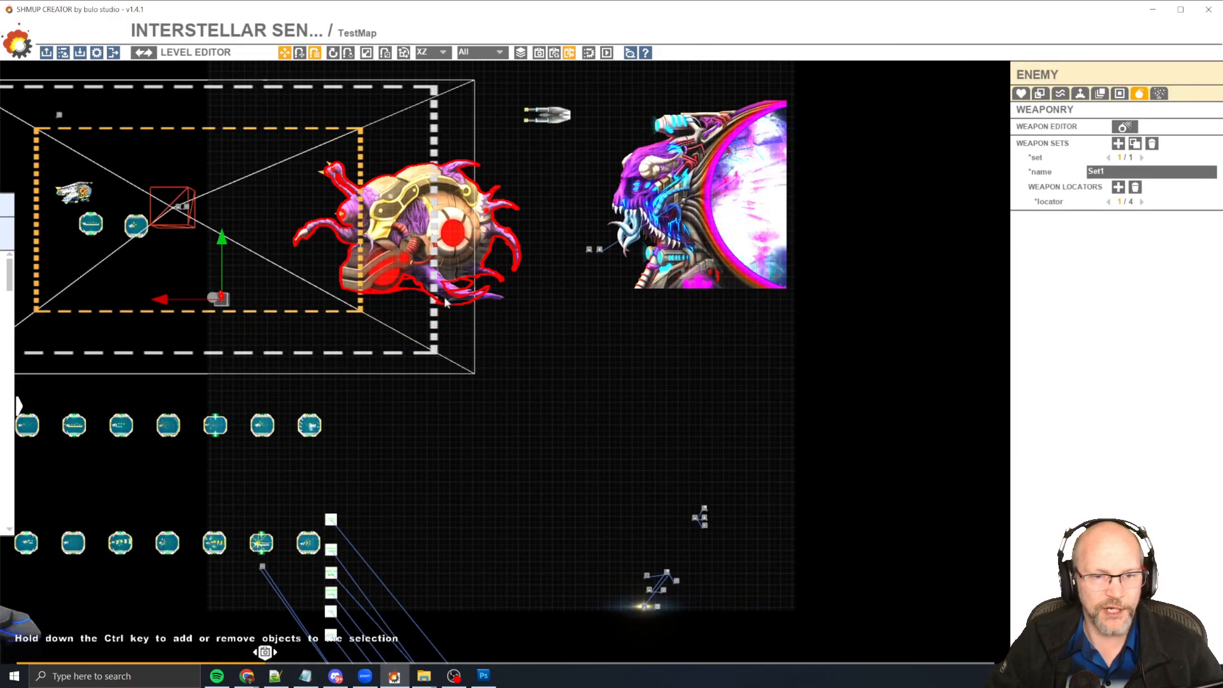
drag(453, 250, 456, 250)
drag(229, 342, 381, 351)
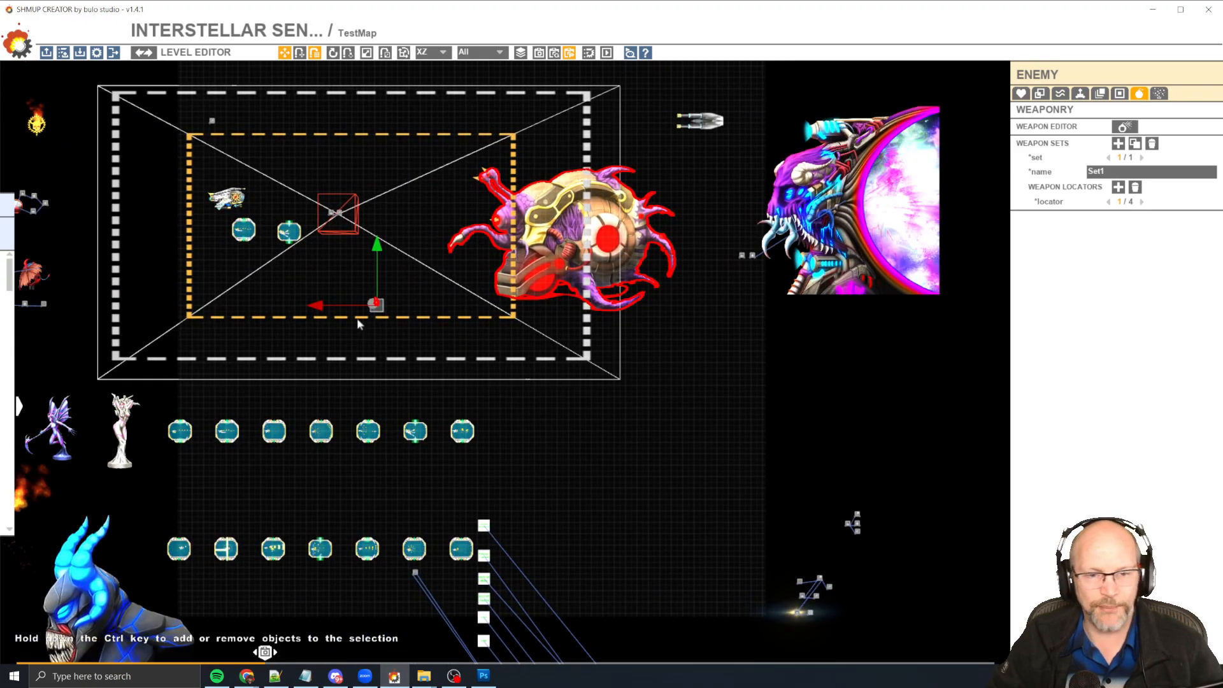
Play-test the level with the snail boss to examine its curving red laser, and fire the ship's weapons.
key(space)
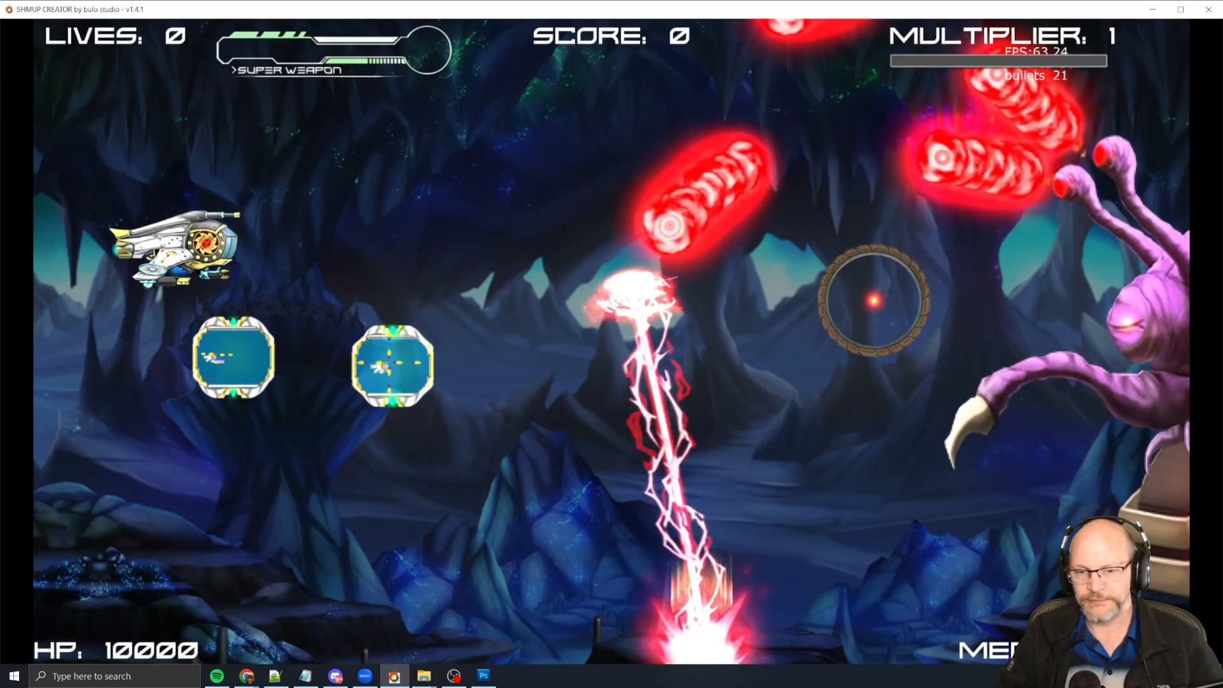
key(Left)
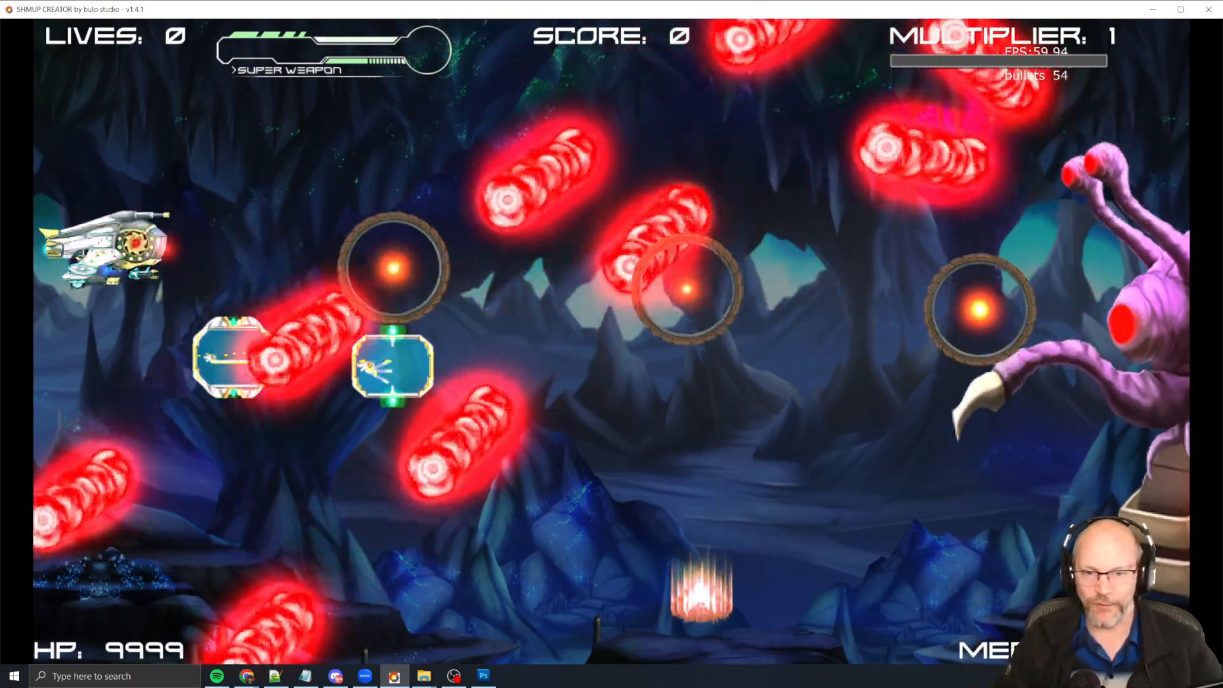
key(Right)
key(Right)
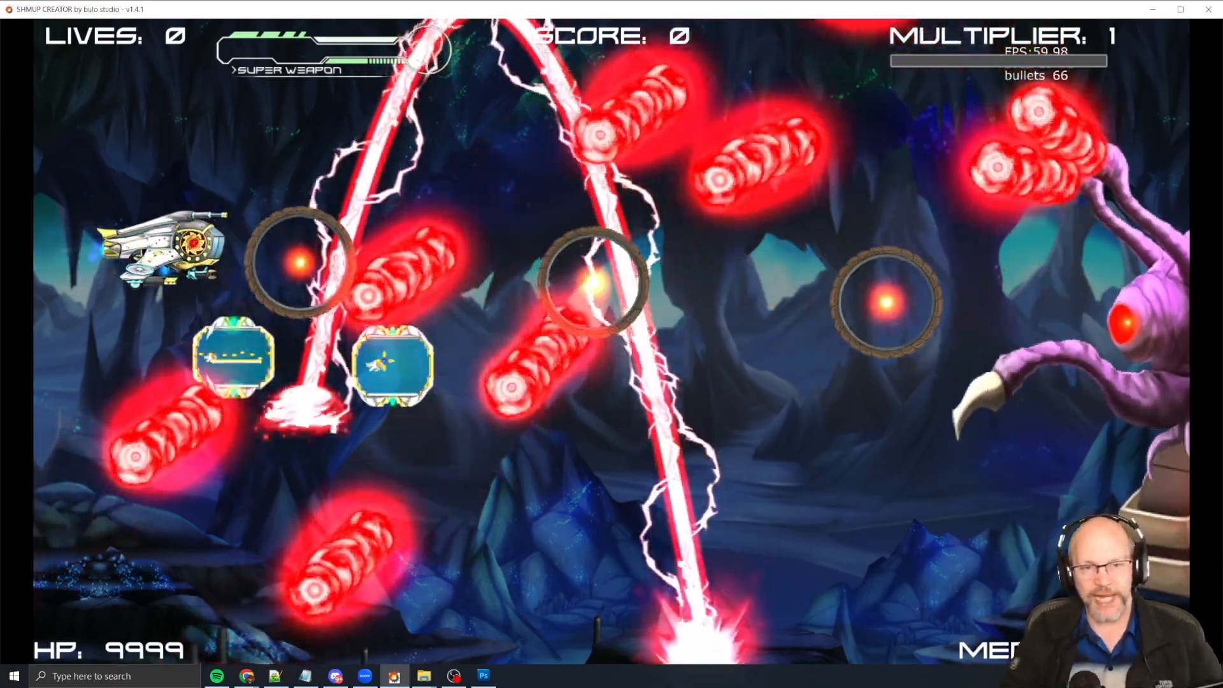
key(space)
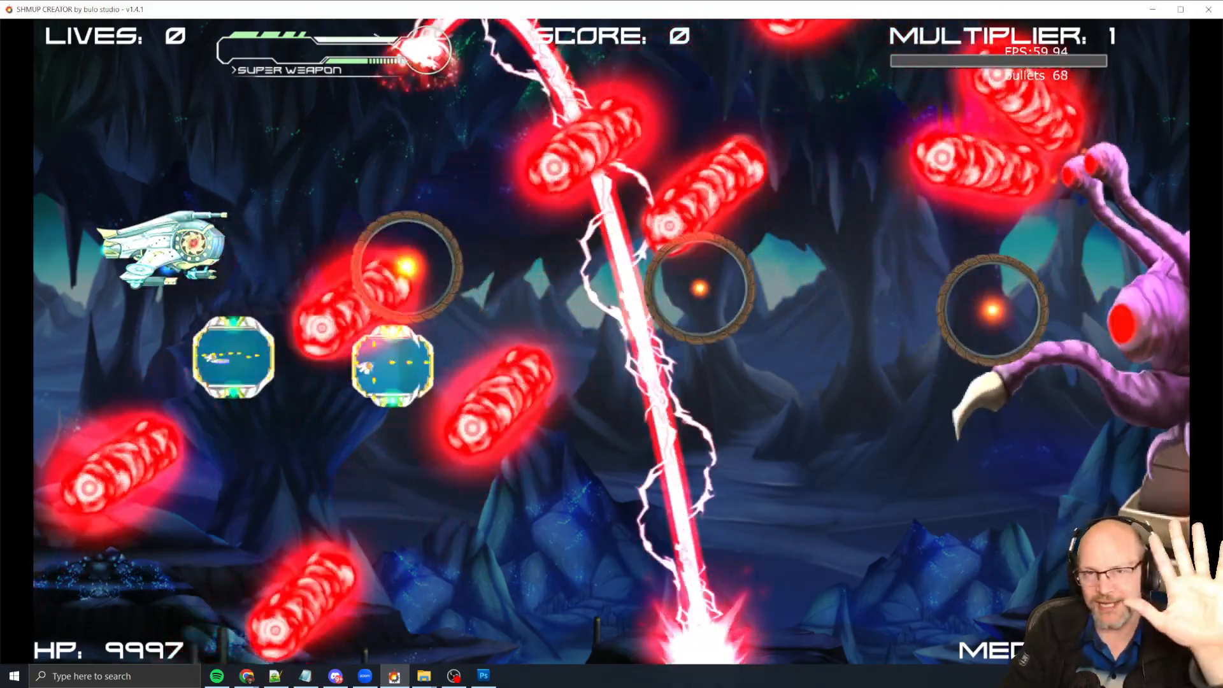
key(space)
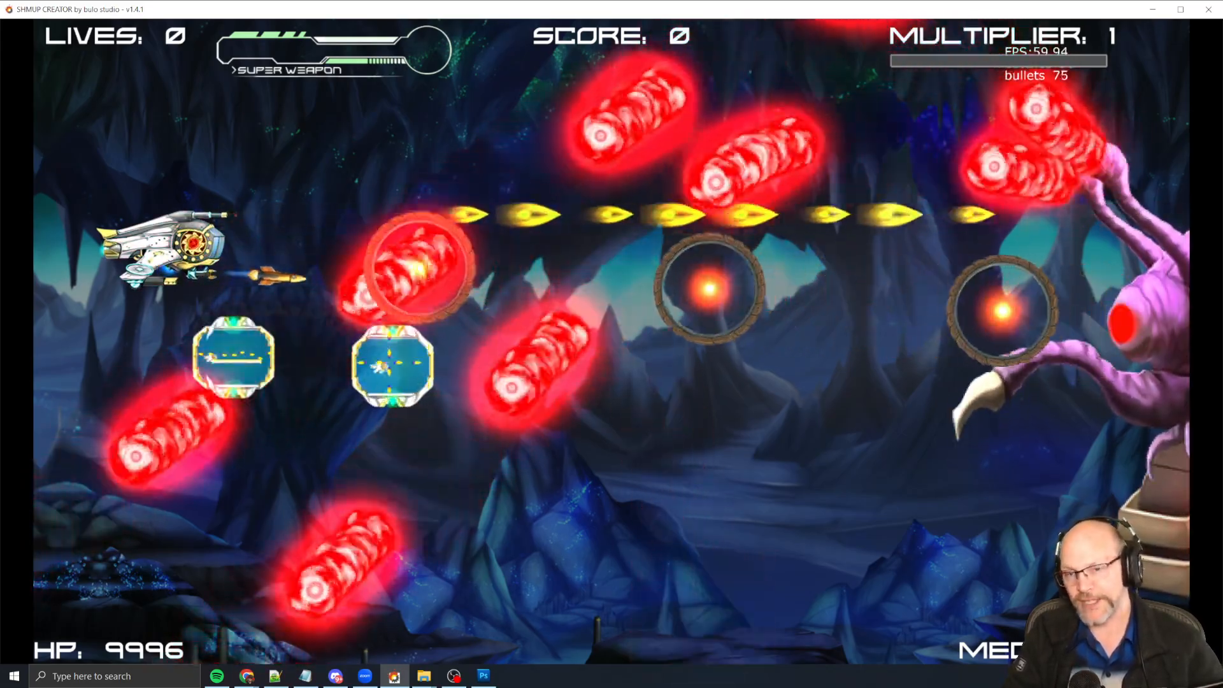
End the play-test, review the snail boss's plasma laser bullet settings, and move the boss back outside the camera frame.
key(Escape)
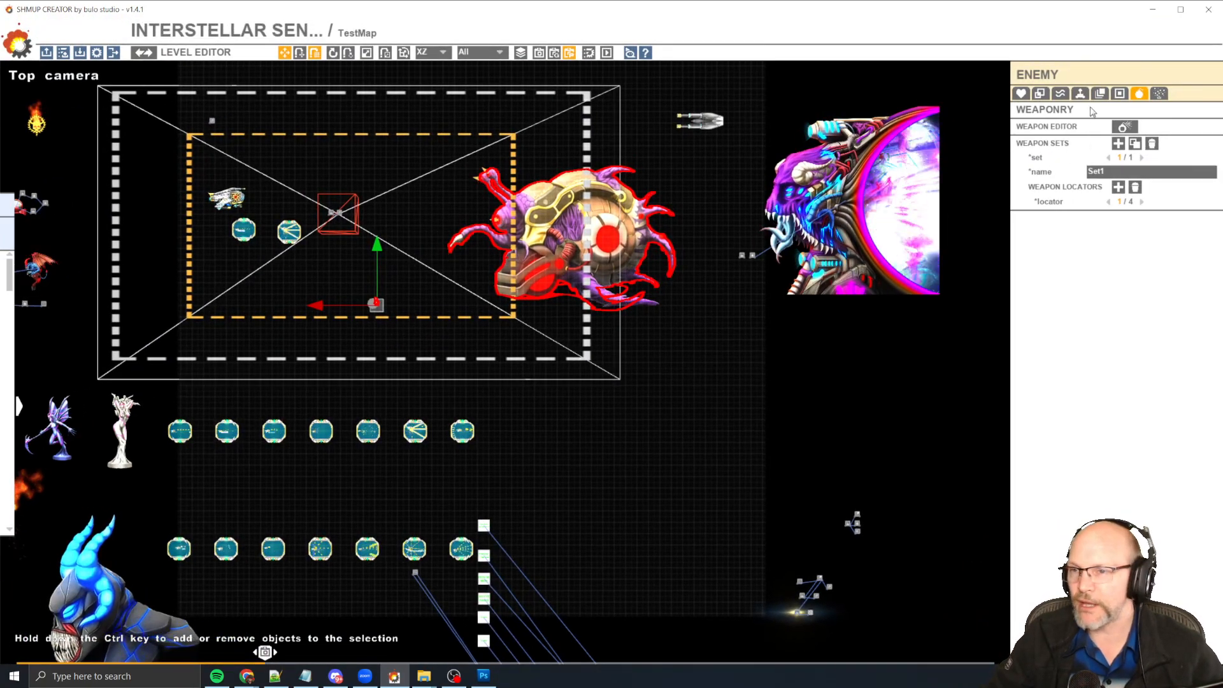
click(1124, 126)
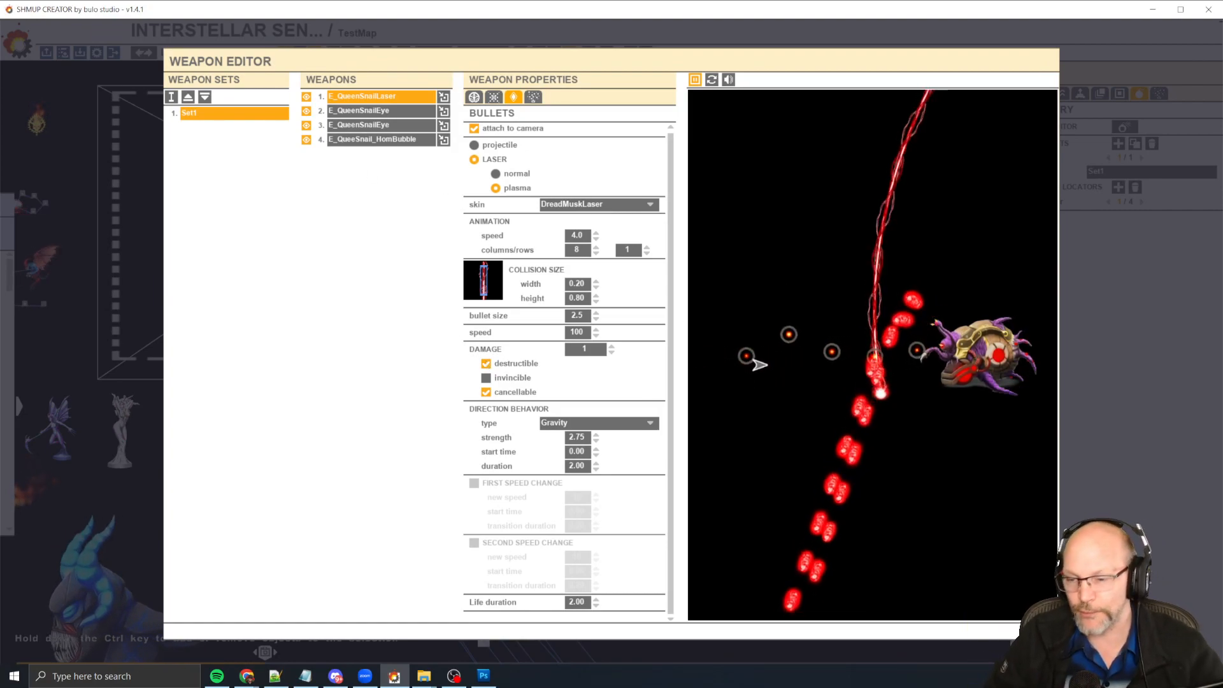
key(Escape)
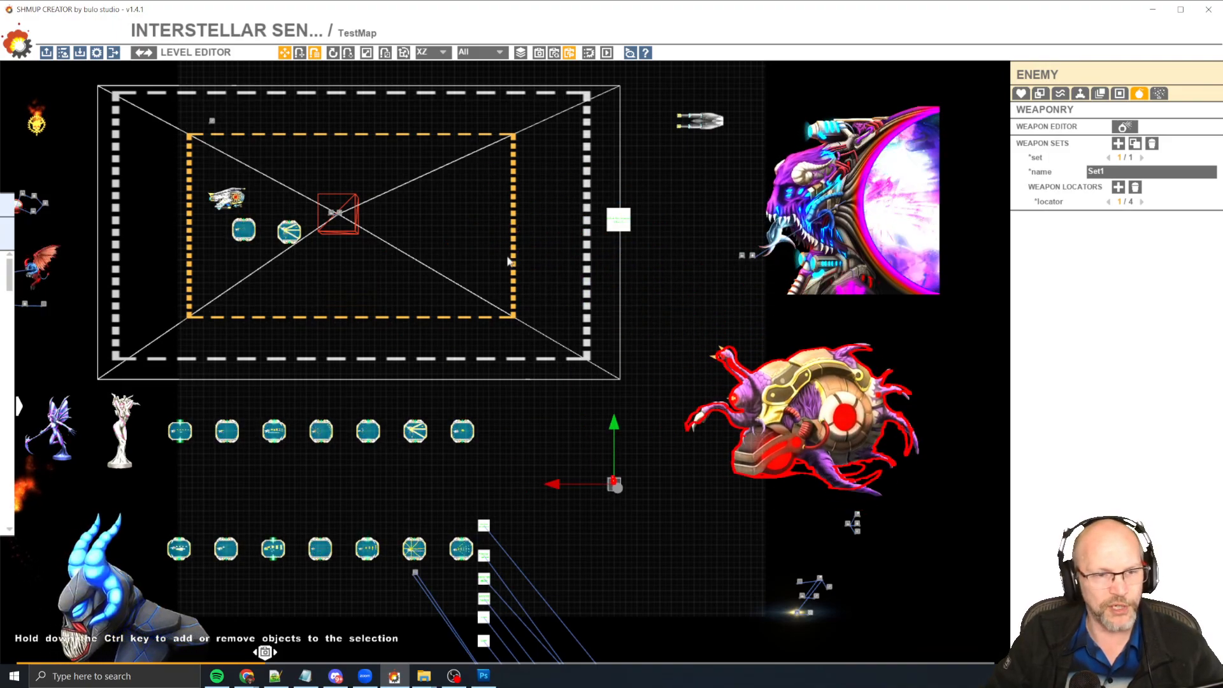
Open the weapon editor for the Laser Test Enemy beside the camera frame and view the E_LaserRed bullet settings.
click(231, 197)
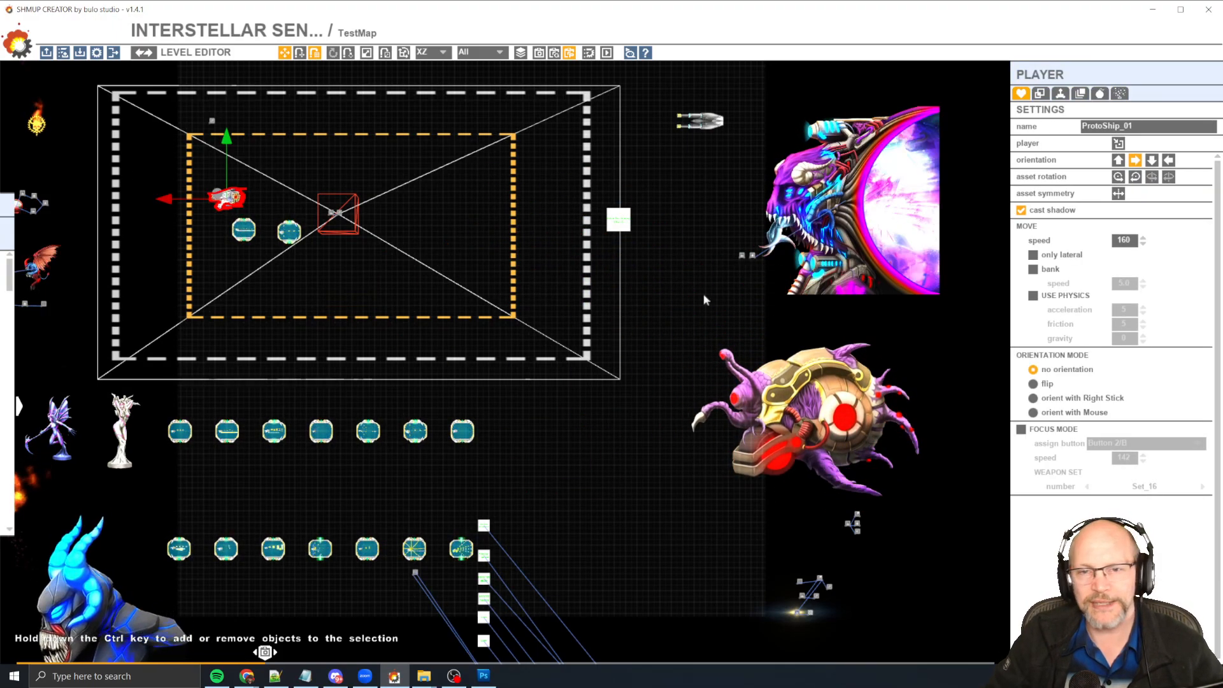
click(615, 220)
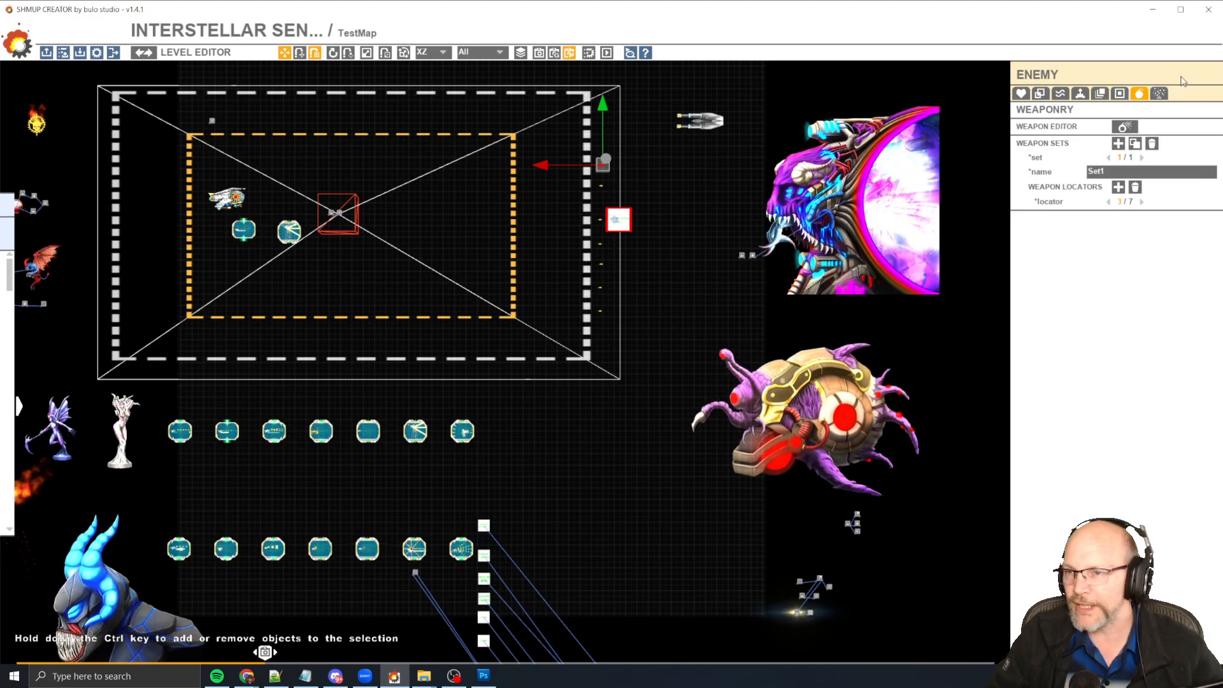
click(1131, 122)
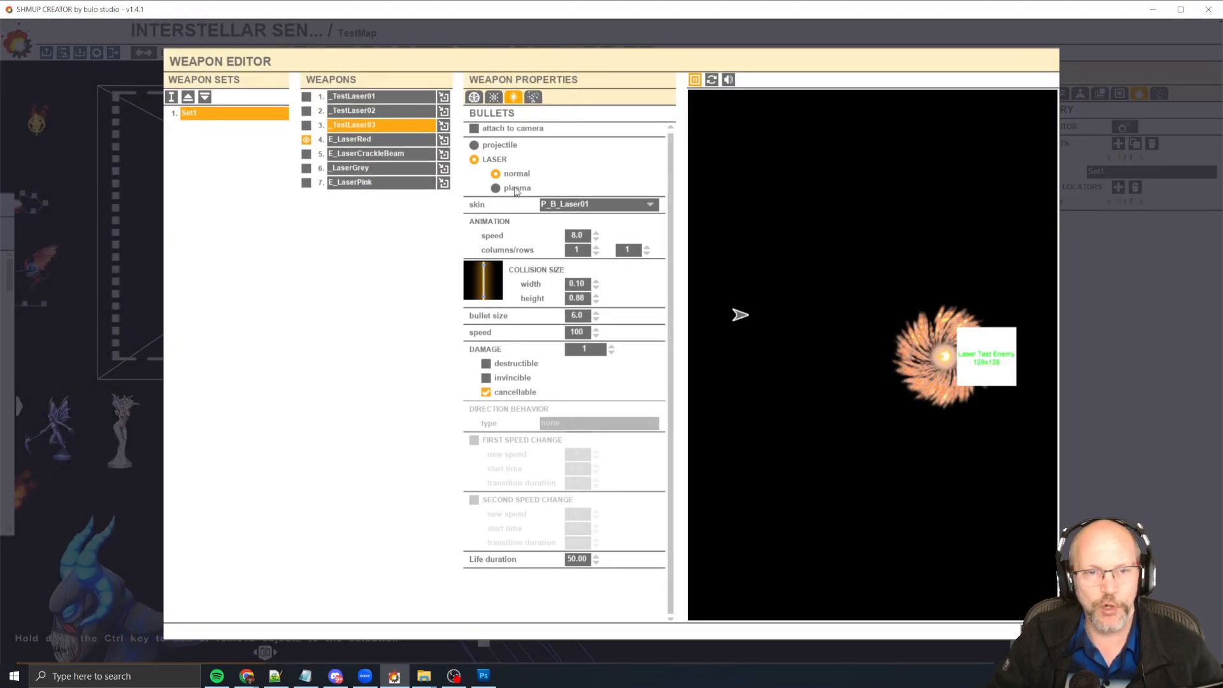
click(381, 138)
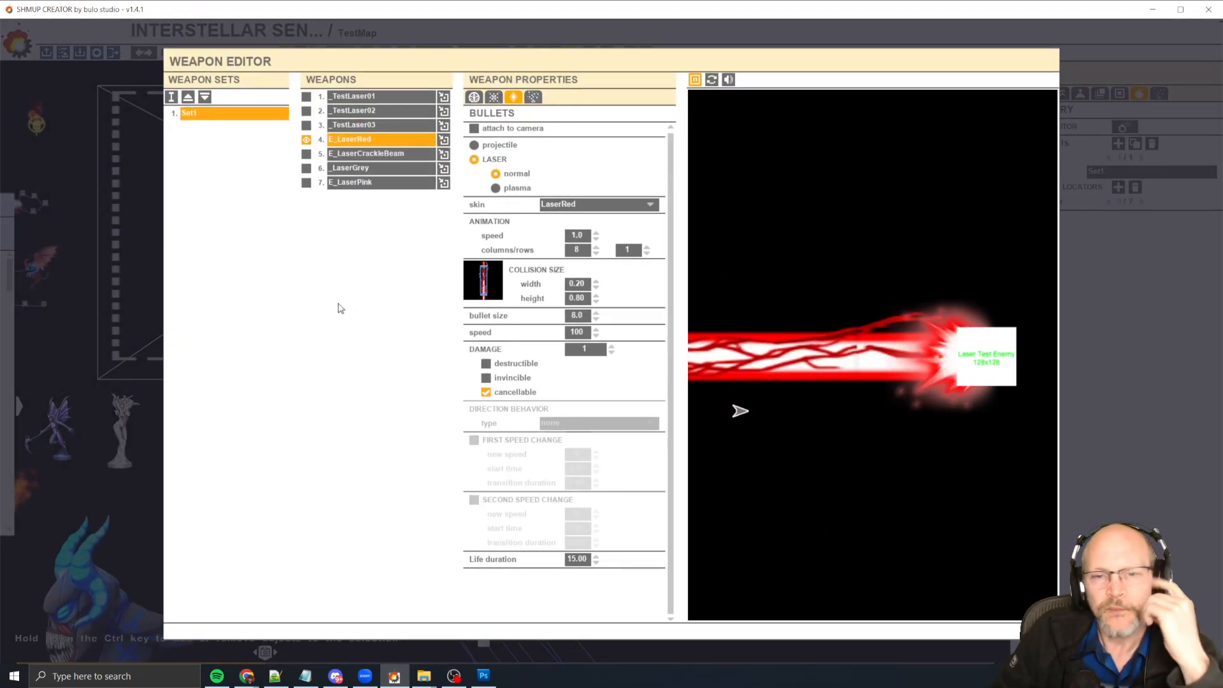
Open LaserRed.png from the game's Bullets folder in Photoshop and examine its eight laser frames up close.
click(564, 211)
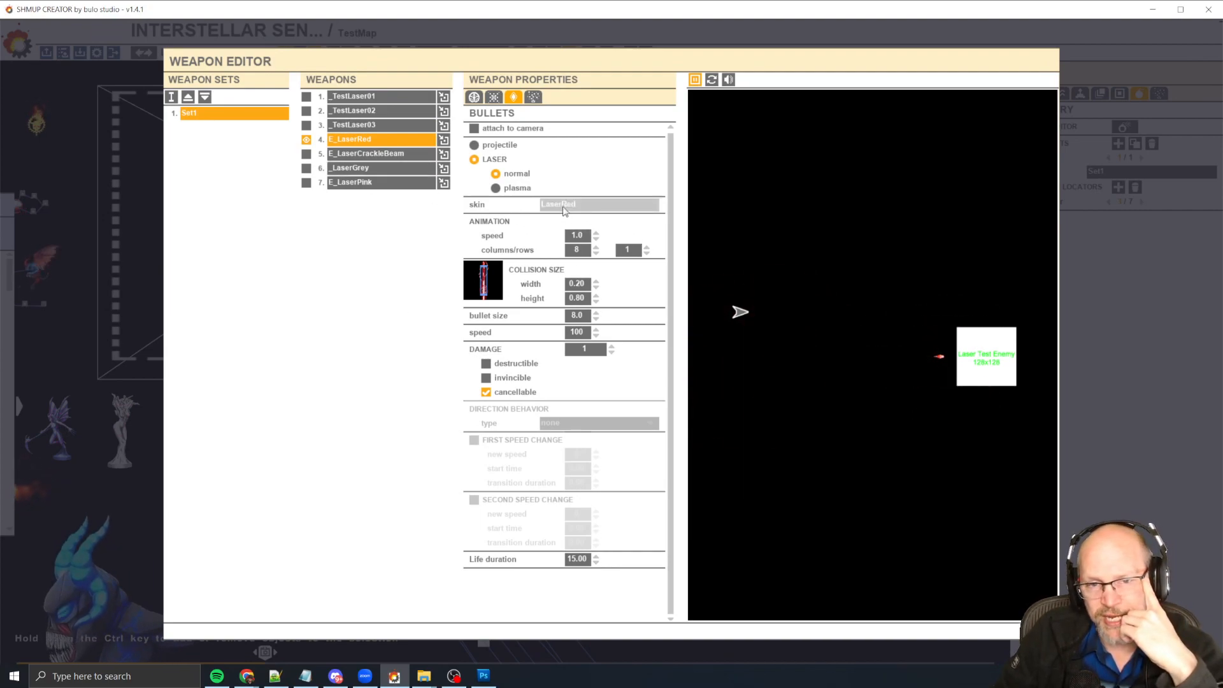
click(461, 284)
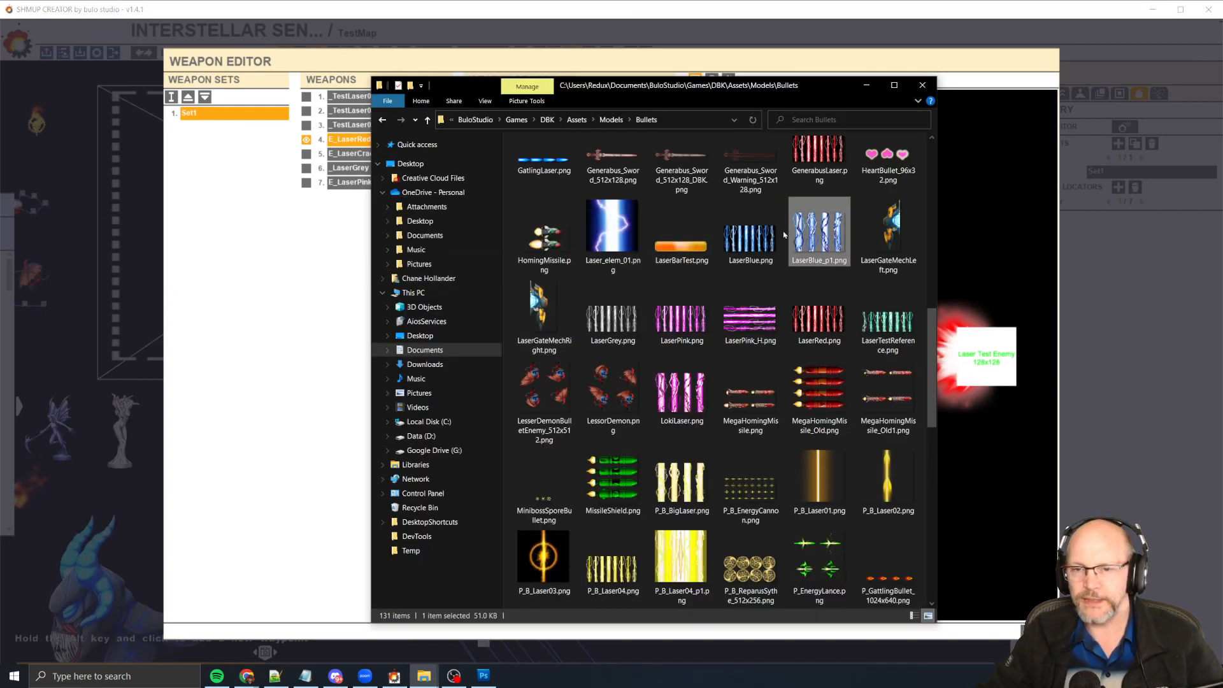
click(820, 316)
double_click(820, 317)
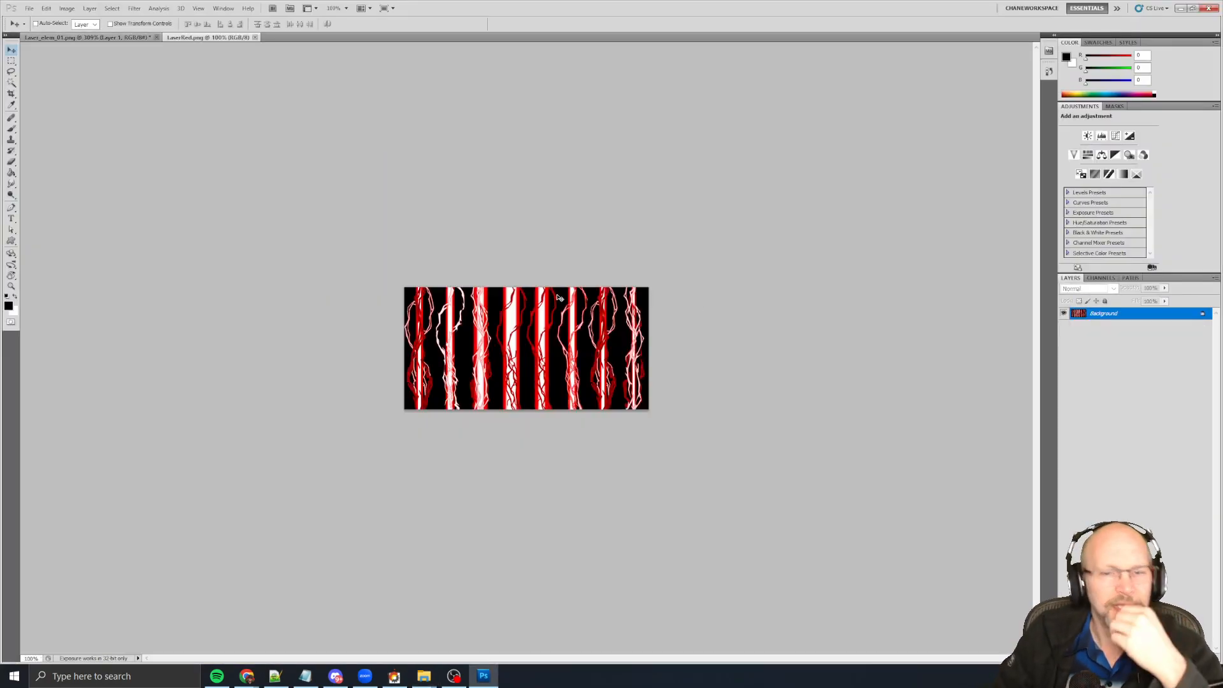
scroll(475, 336, up, 8)
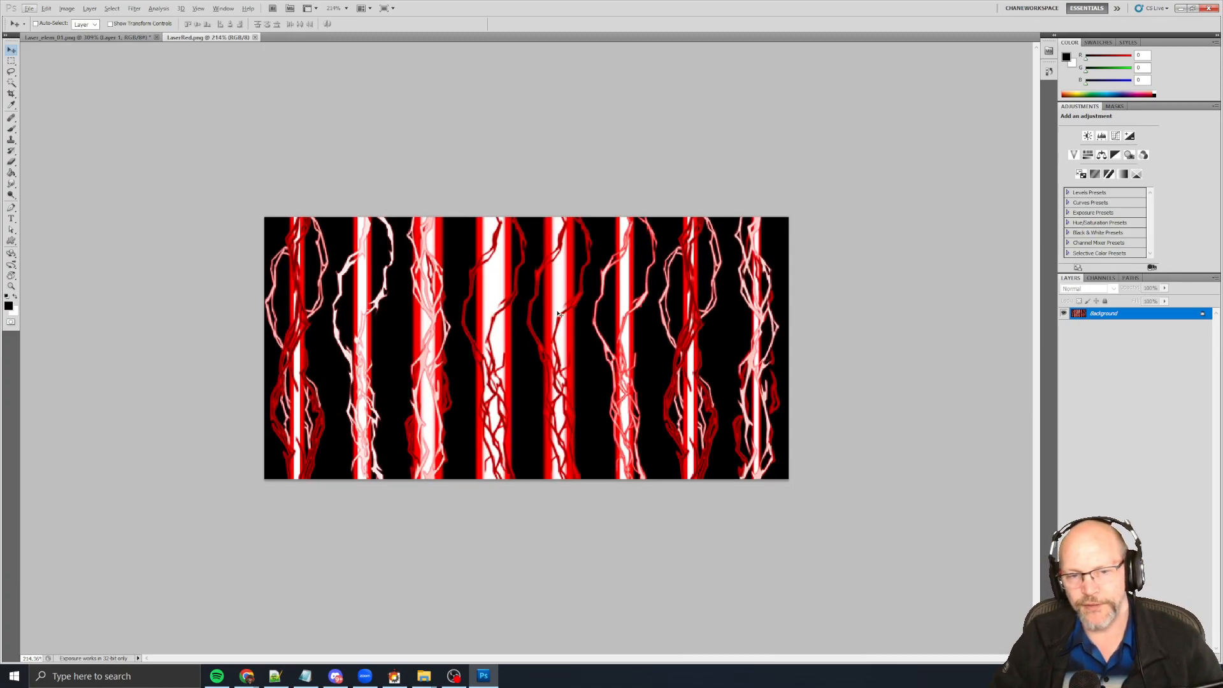
scroll(570, 307, up, 3)
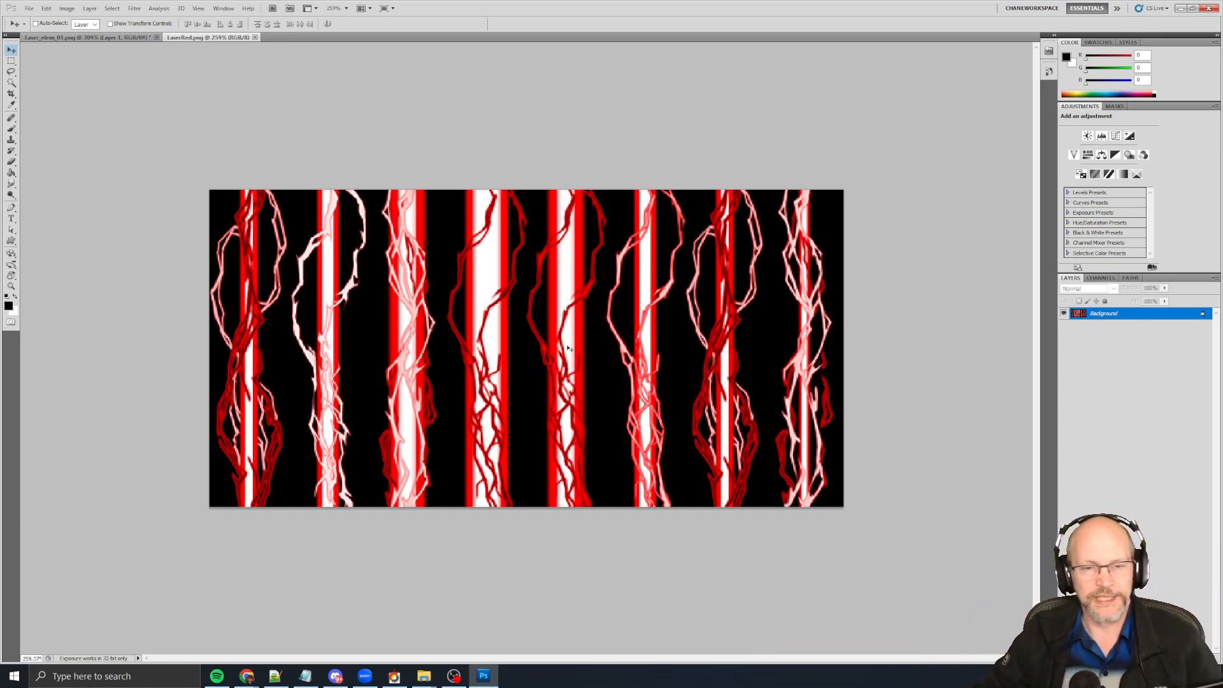
scroll(540, 340, down, 2)
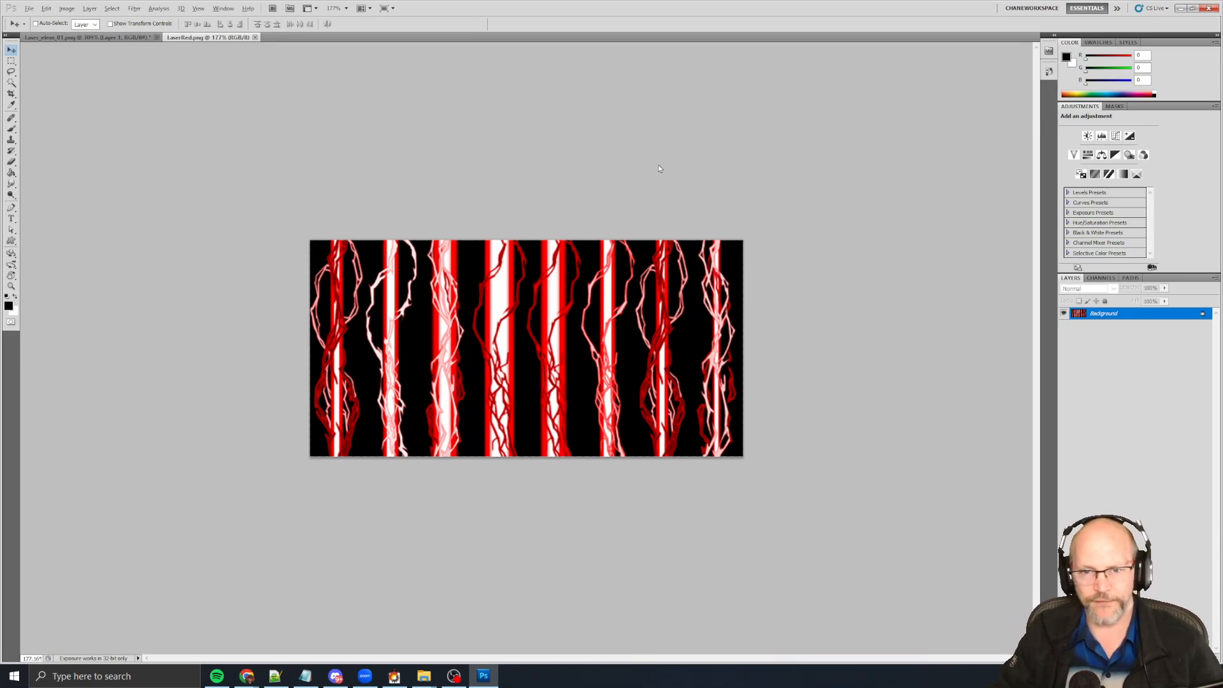
Return to SHMUP Creator and enable the _TestLaser01, _TestLaser02 and _TestLaser03 weapons alongside E_LaserRed.
key(alt+Tab)
key(alt+Tab)
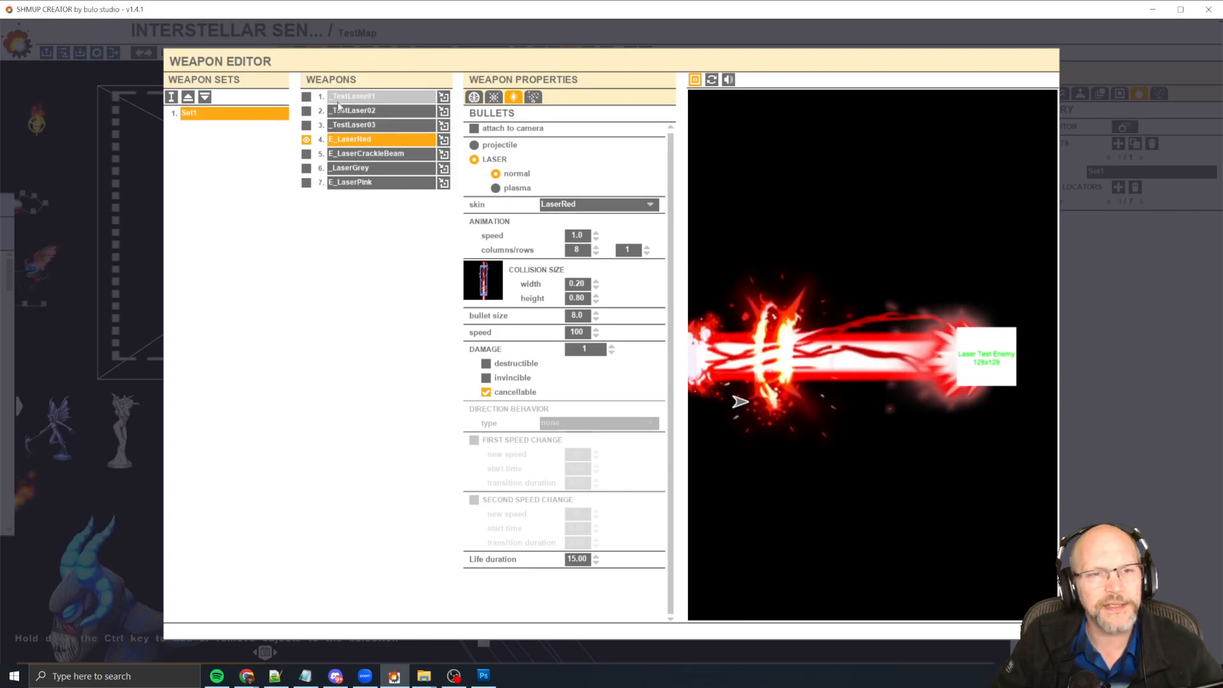
click(306, 112)
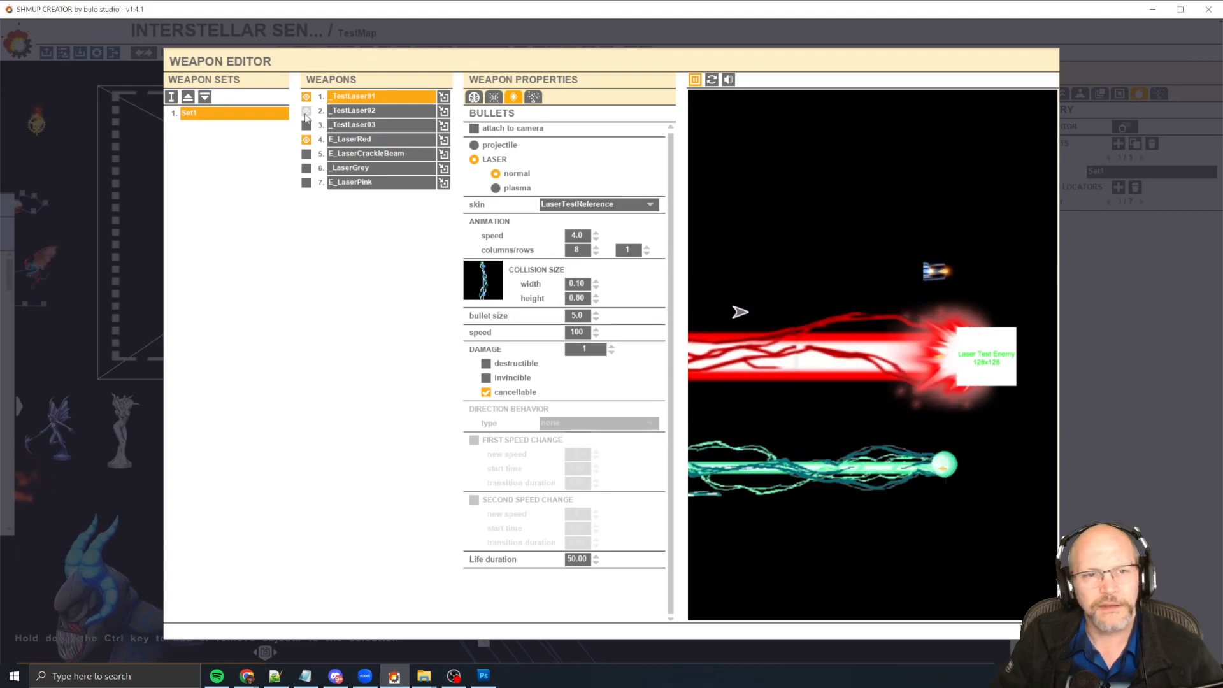
click(373, 109)
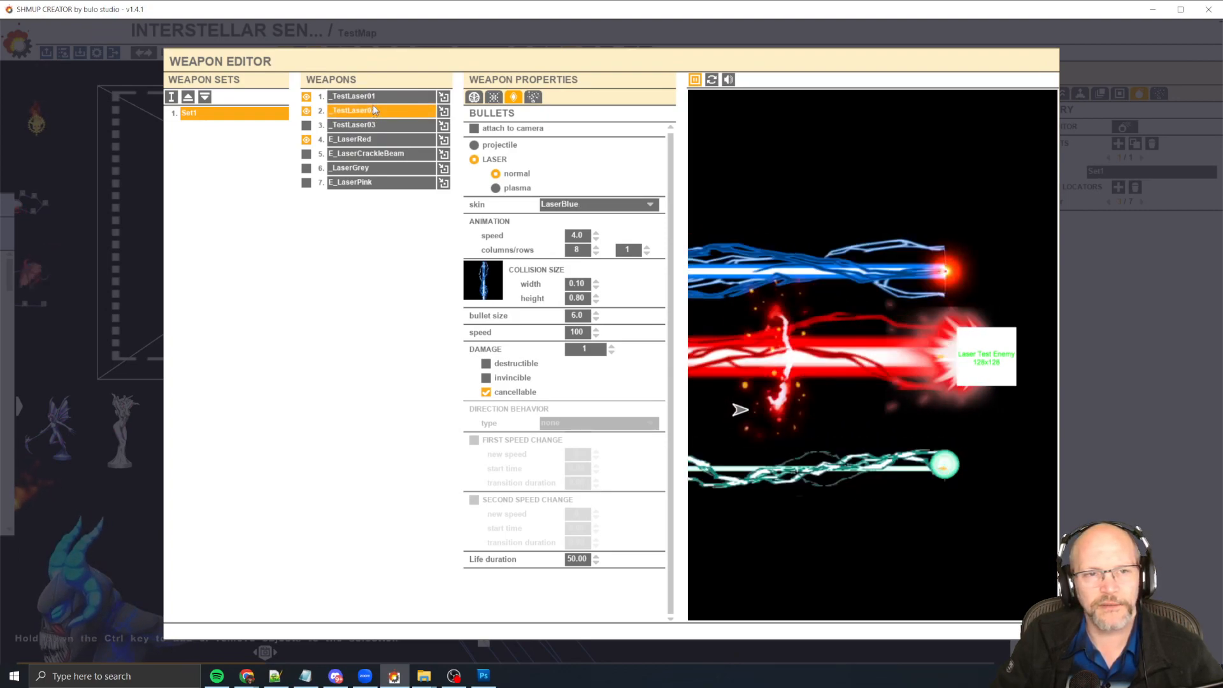
click(372, 97)
click(373, 124)
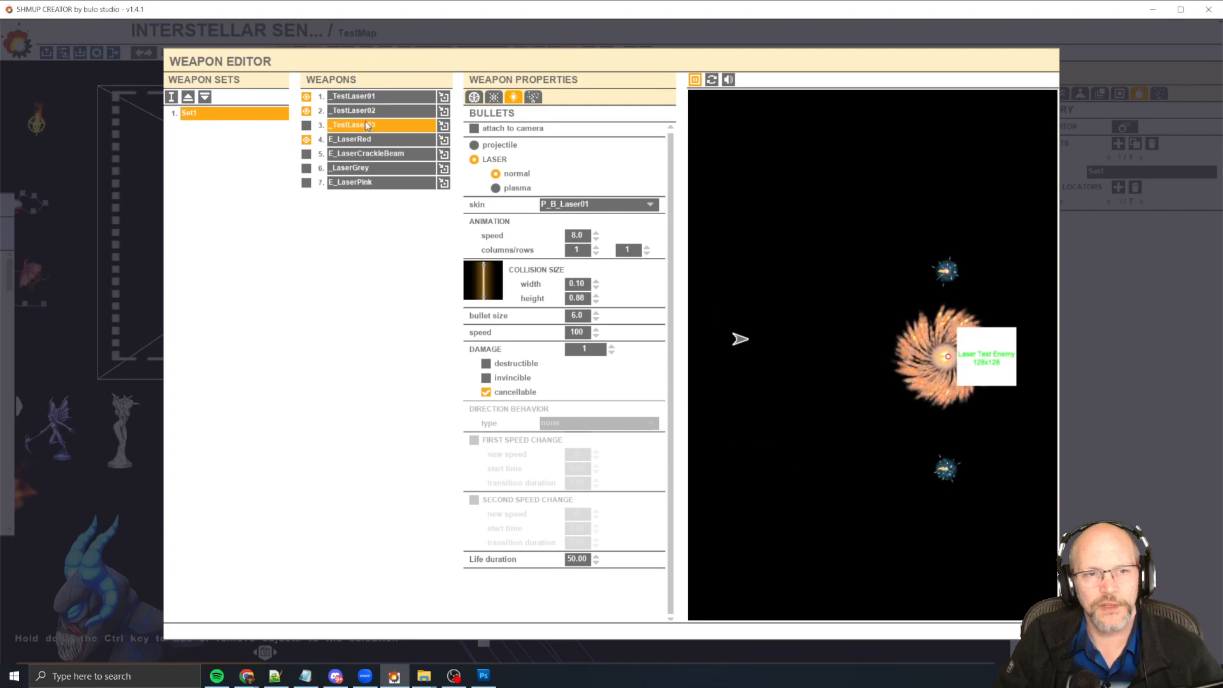
click(307, 125)
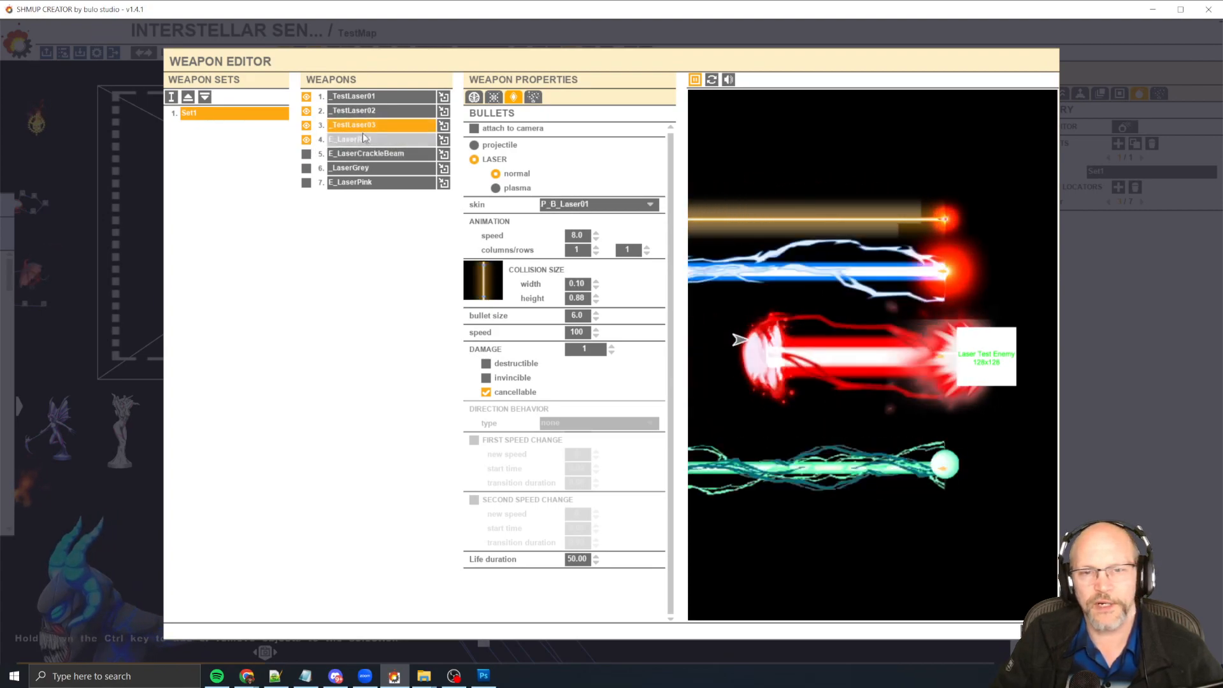
Open P_B_Laser01.png, the _TestLaser03 skin, from the Bullets folder in Photoshop and examine its single orange beam up close.
click(624, 210)
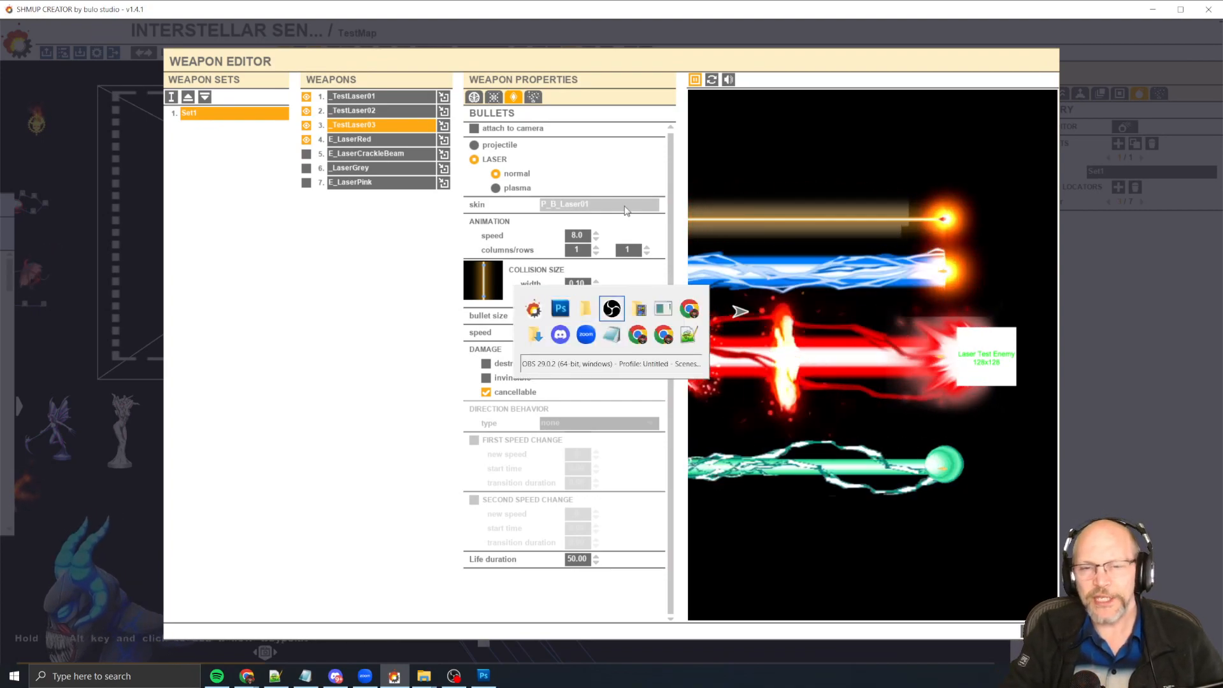
scroll(773, 252, up, 3)
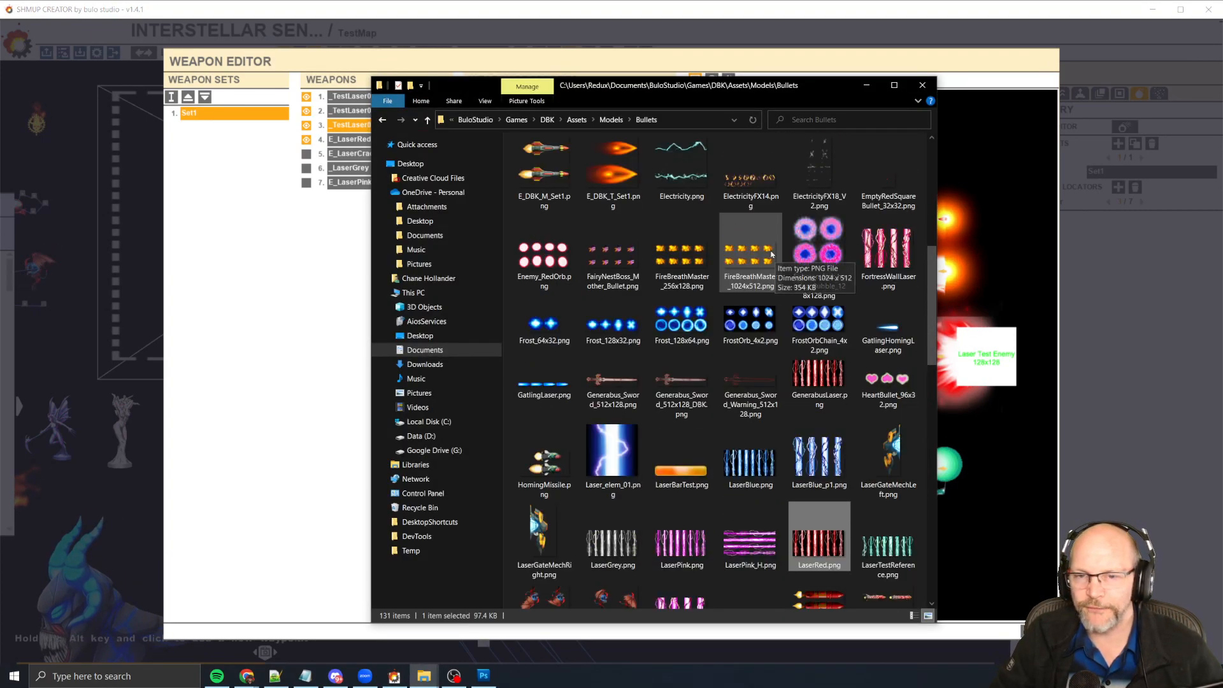
scroll(701, 339, down, 3)
click(814, 471)
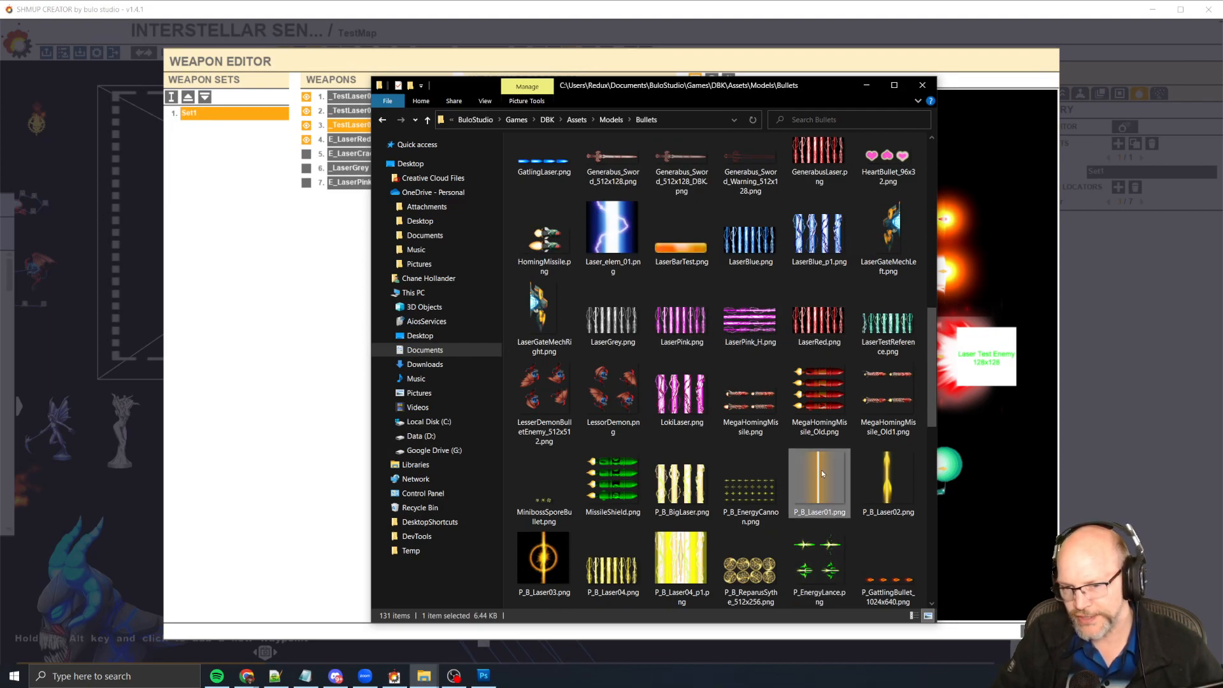
double_click(822, 472)
scroll(531, 354, up, 12)
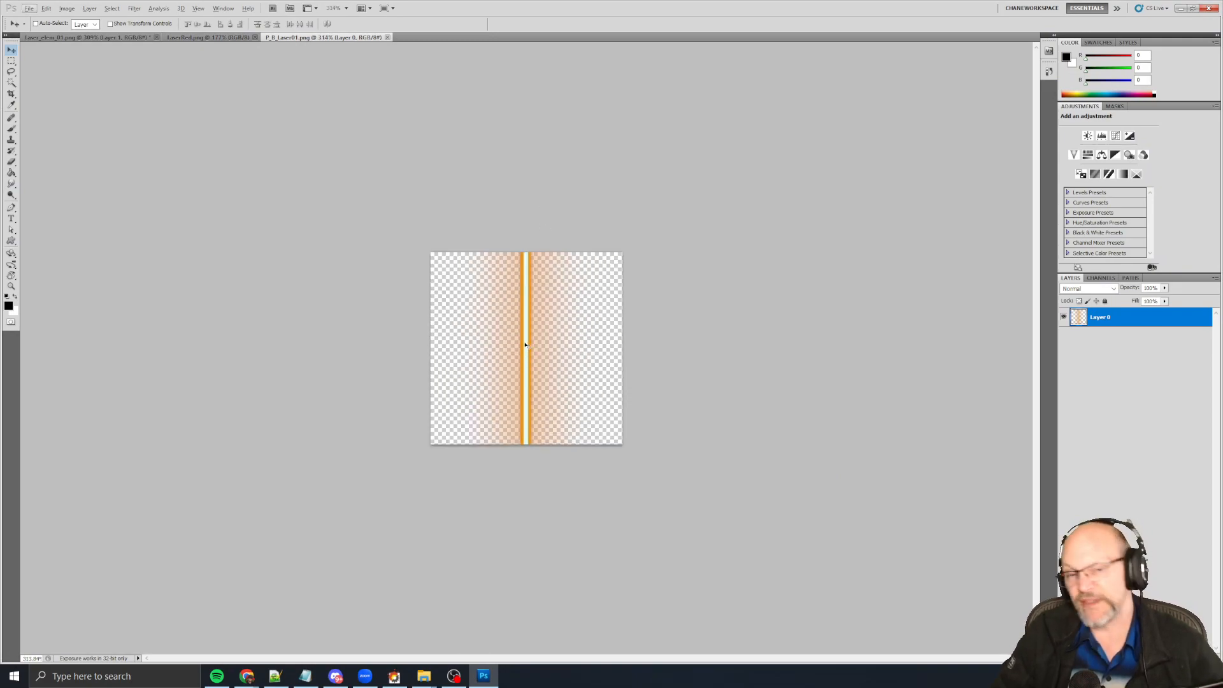
scroll(525, 345, up, 3)
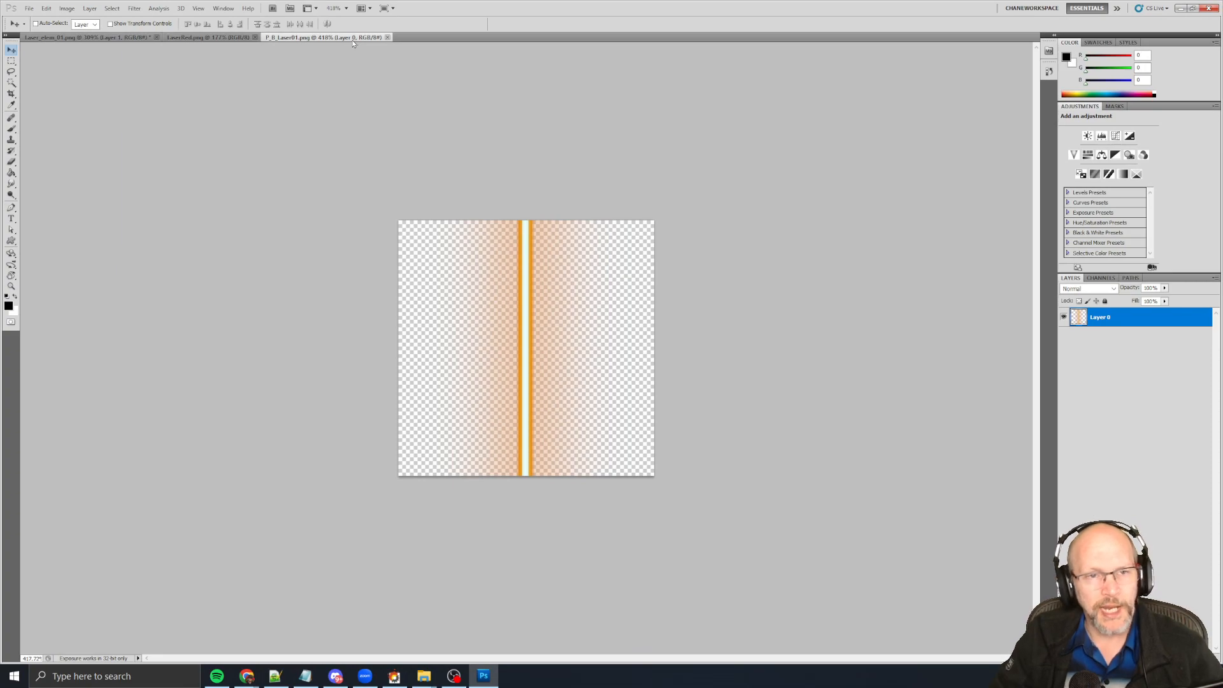
Open LaserBarTest.png from the Bullets folder in Photoshop to view the orange bar texture.
key(alt+Tab)
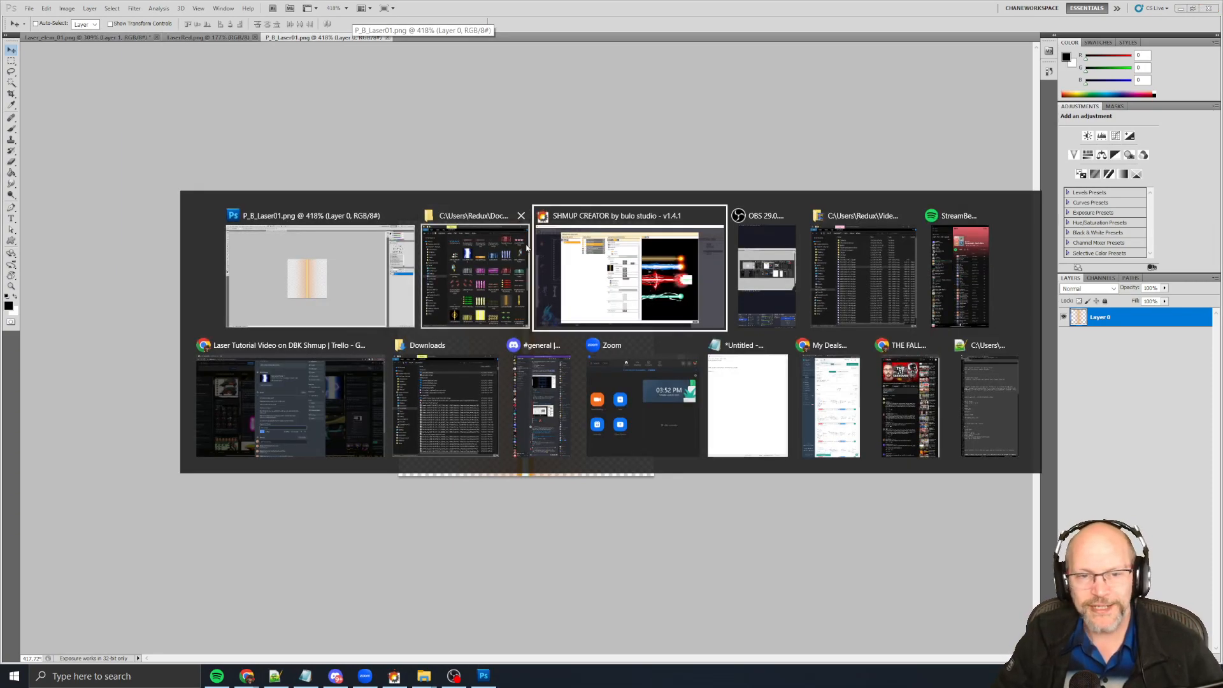
click(526, 247)
double_click(684, 253)
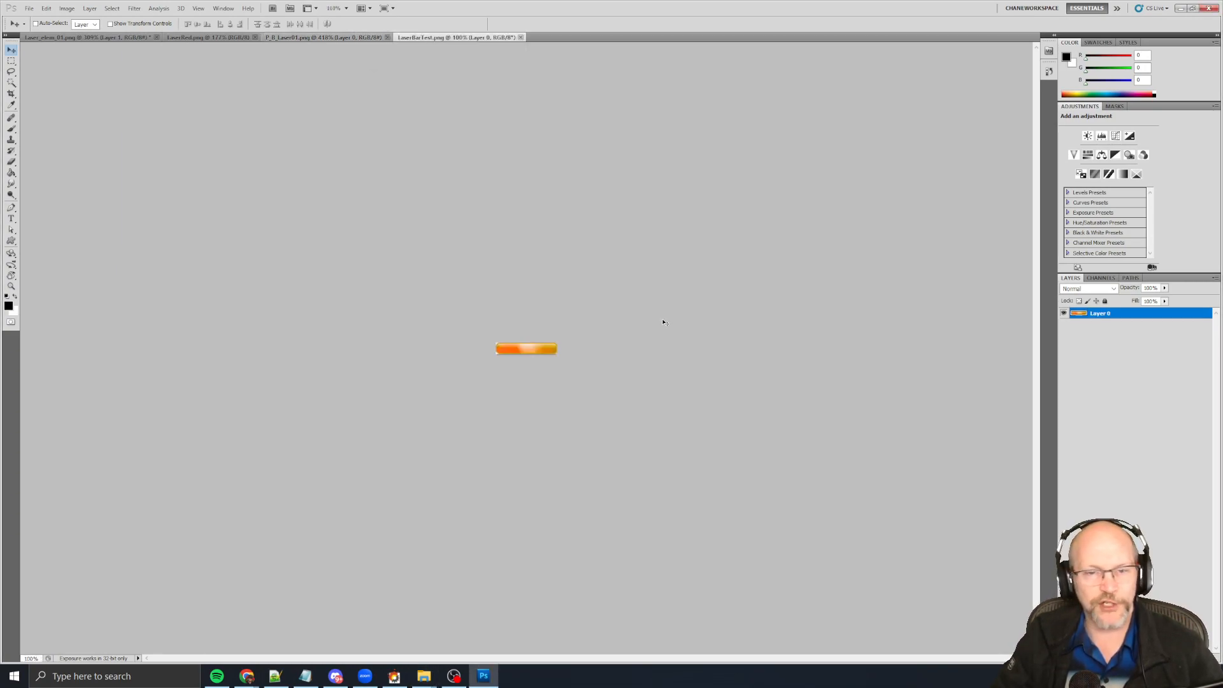
Return to SHMUP Creator and set the bullet skin of _TestLaser03 to LaserBarTest.
key(alt+Tab)
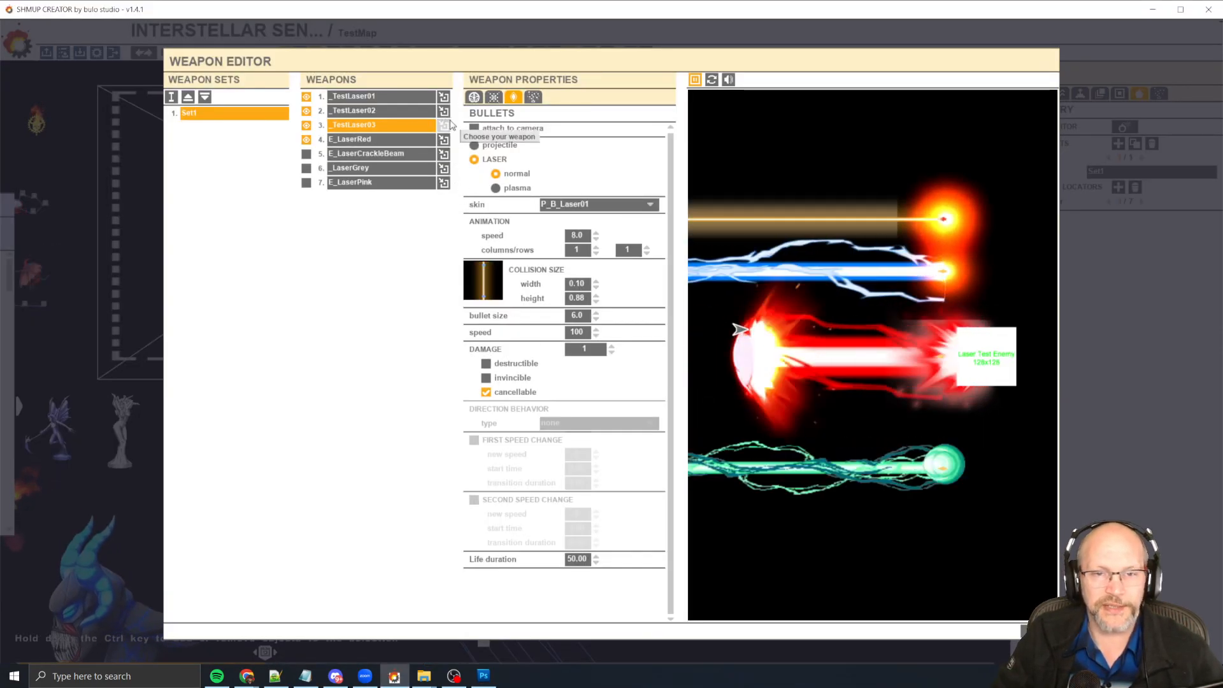
click(601, 204)
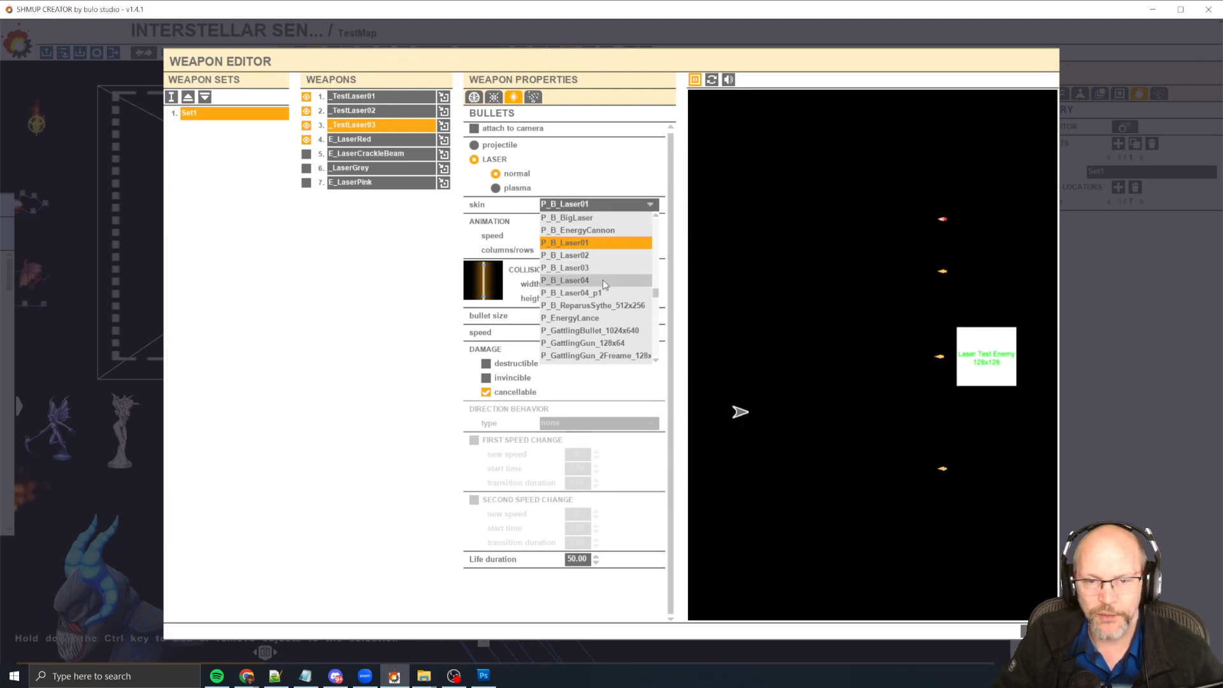
scroll(605, 275, up, 2)
scroll(610, 272, up, 2)
scroll(609, 272, down, 3)
scroll(609, 272, up, 5)
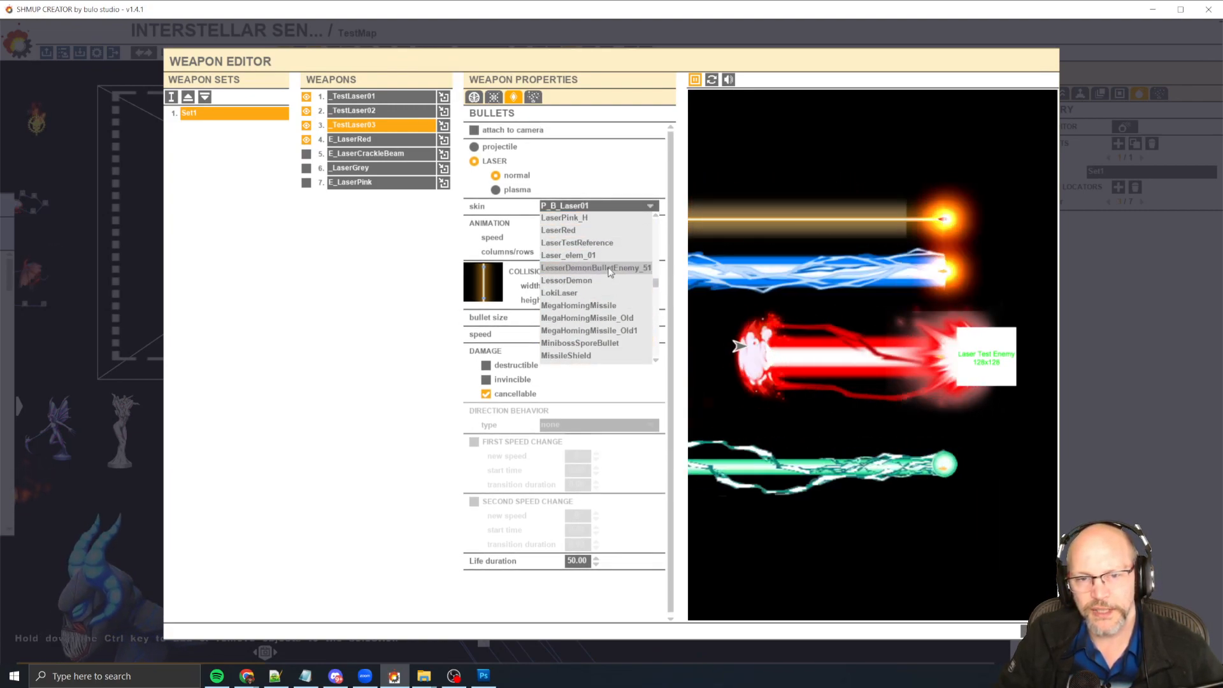
scroll(610, 273, up, 3)
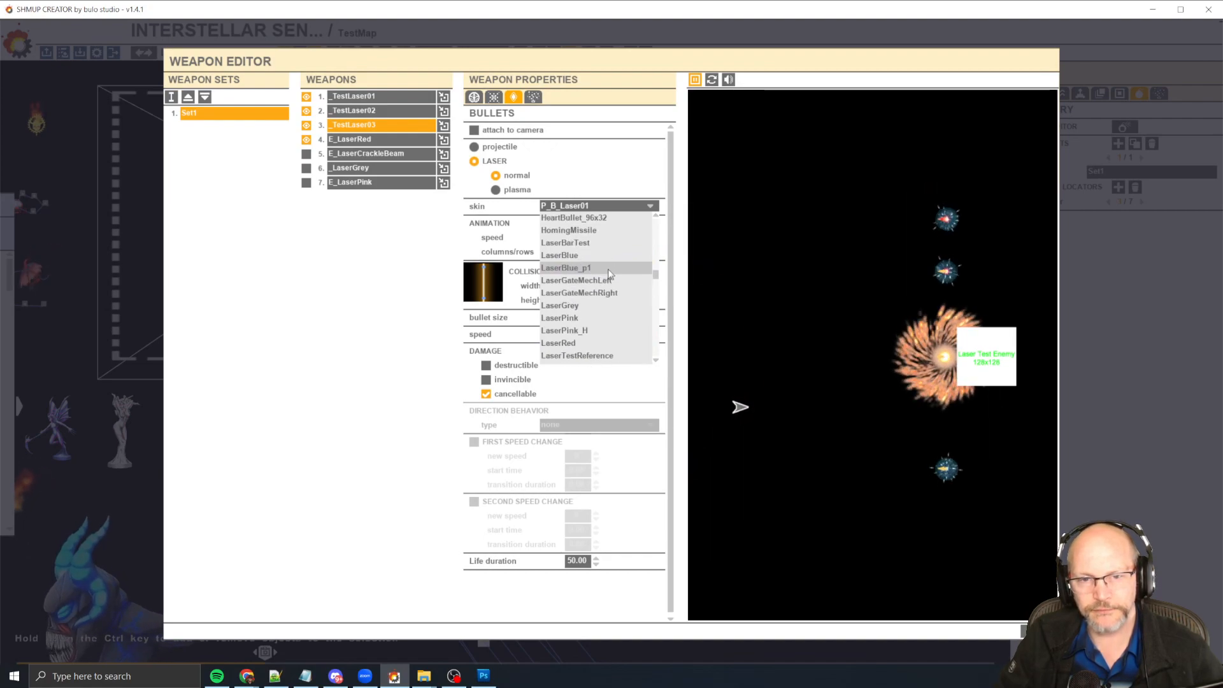
click(599, 242)
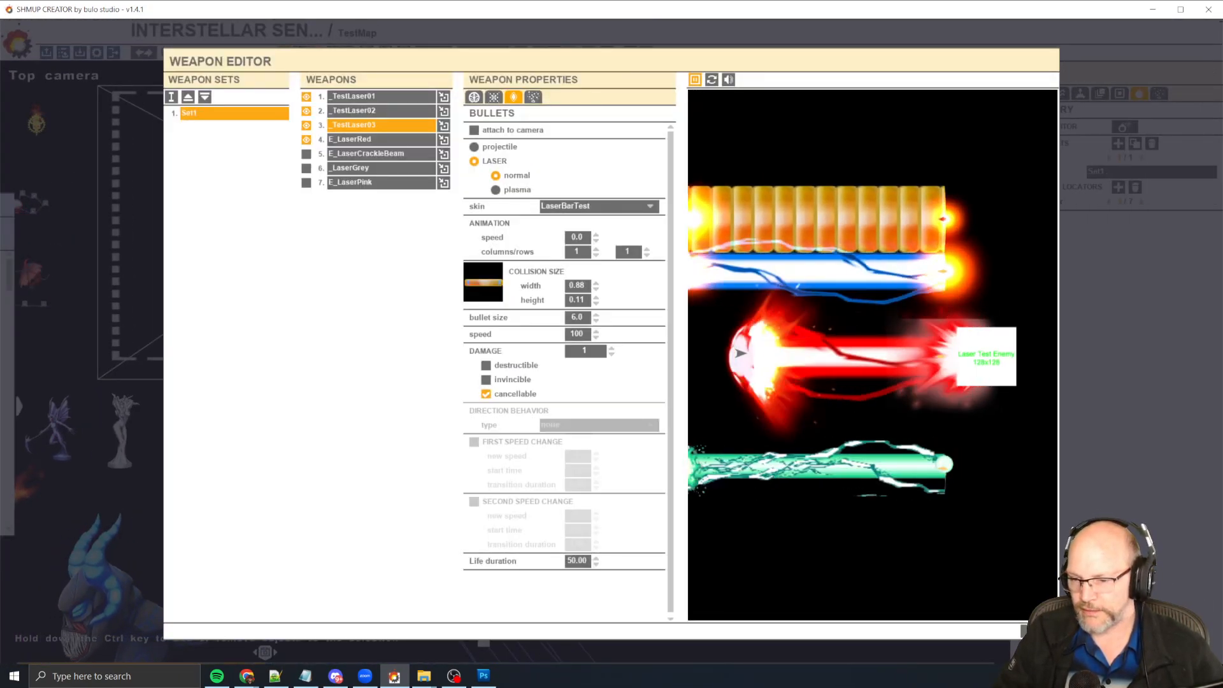
Close the weapon editor and move the Laser Test Enemy onto the inner camera frame's edge opposite the player's ship.
click(1038, 630)
scroll(920, 385, down, 3)
drag(919, 384, 793, 411)
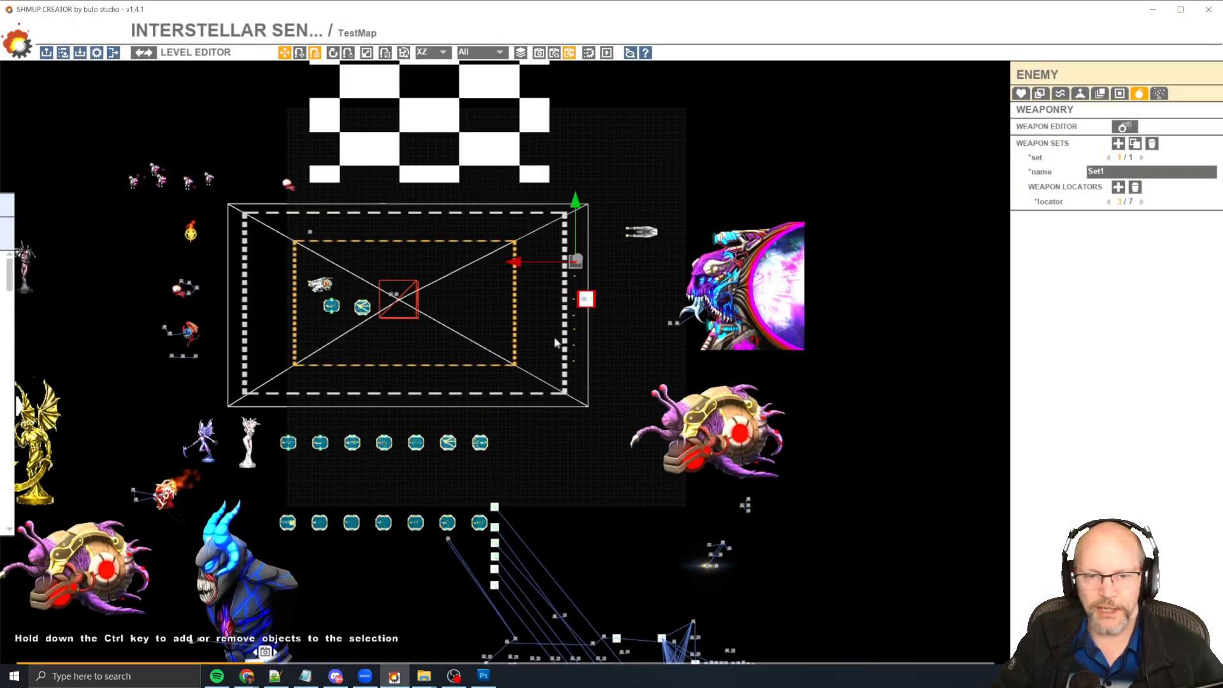
drag(578, 305, 507, 310)
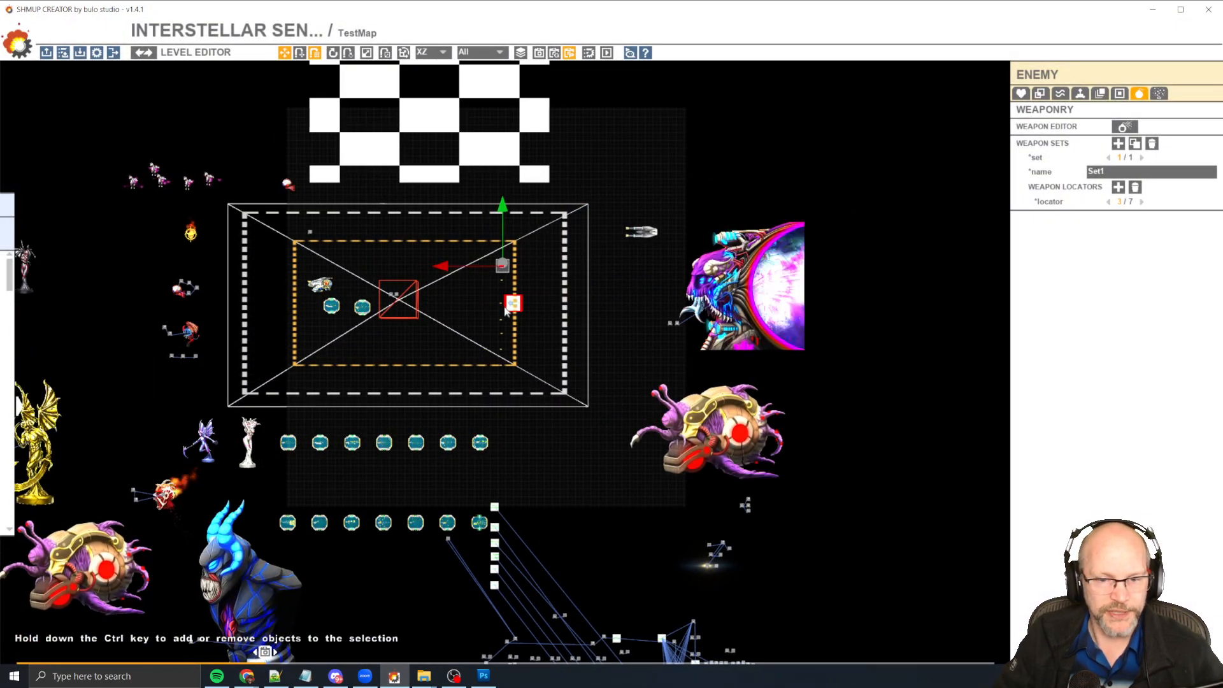
Play-test the level to examine the test enemy's lasers, end the test, and reopen the enemy's weapon editor.
key(space)
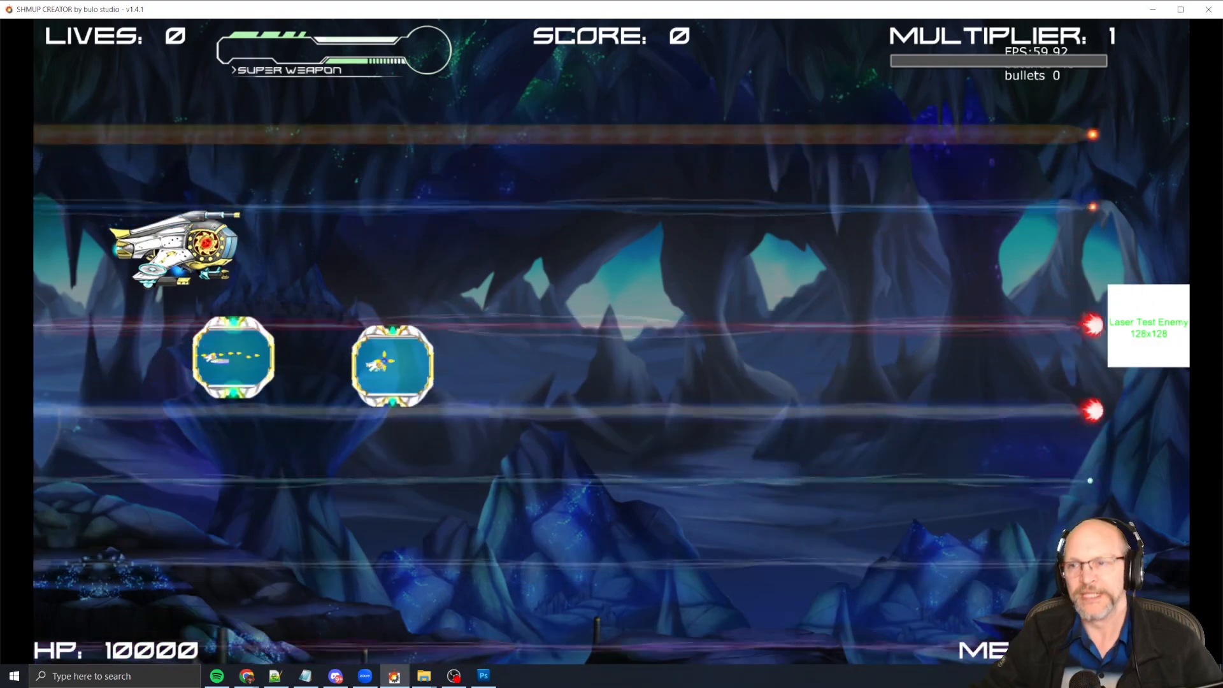
key(Escape)
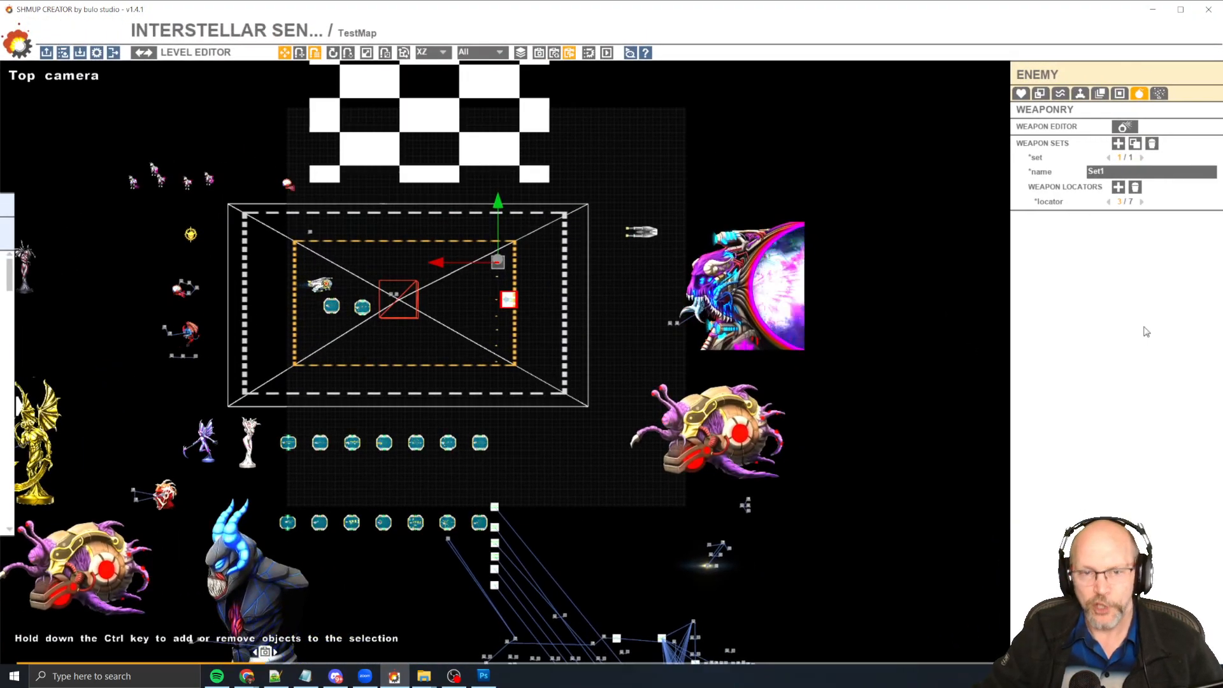
click(1124, 126)
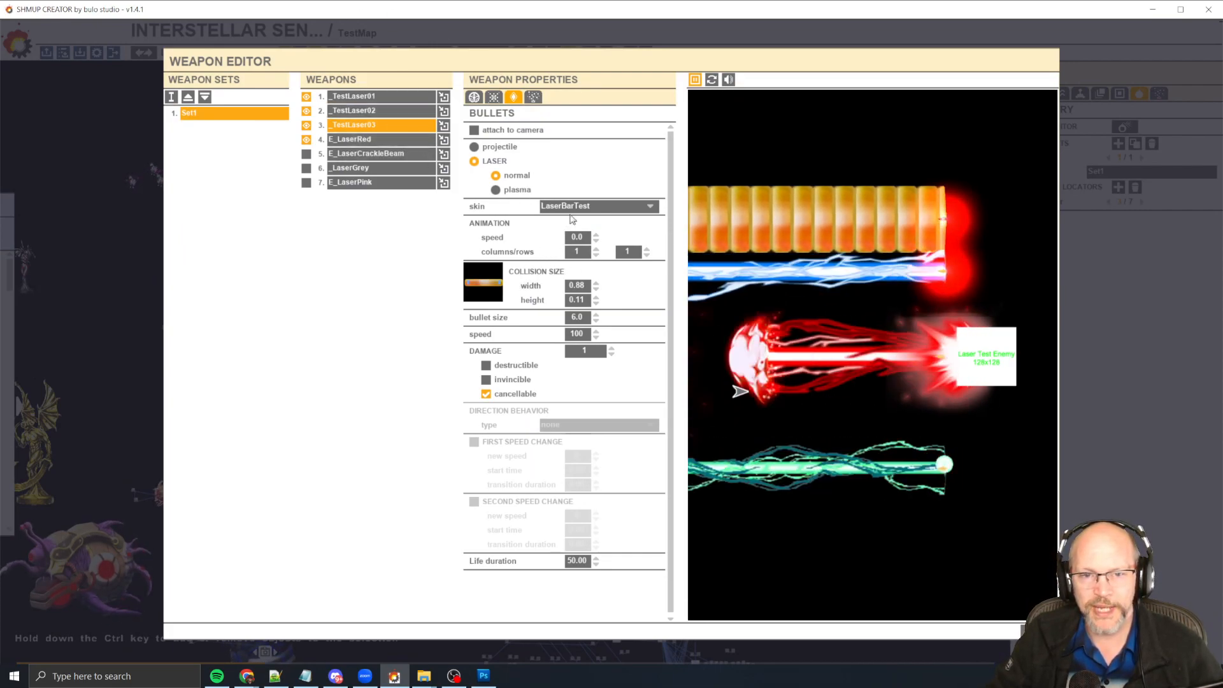
Set the bullet skin of _TestLaser03 to LaserTestReference to preview it on the enemy.
click(595, 206)
scroll(605, 296, down, 2)
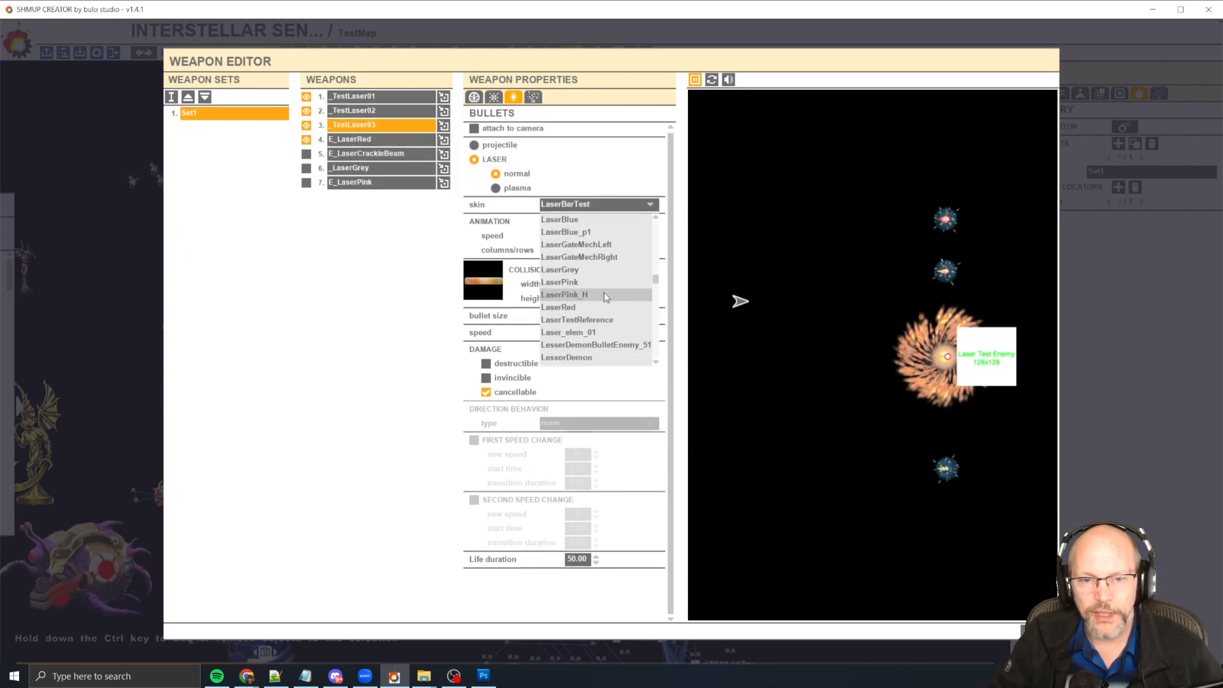
click(576, 307)
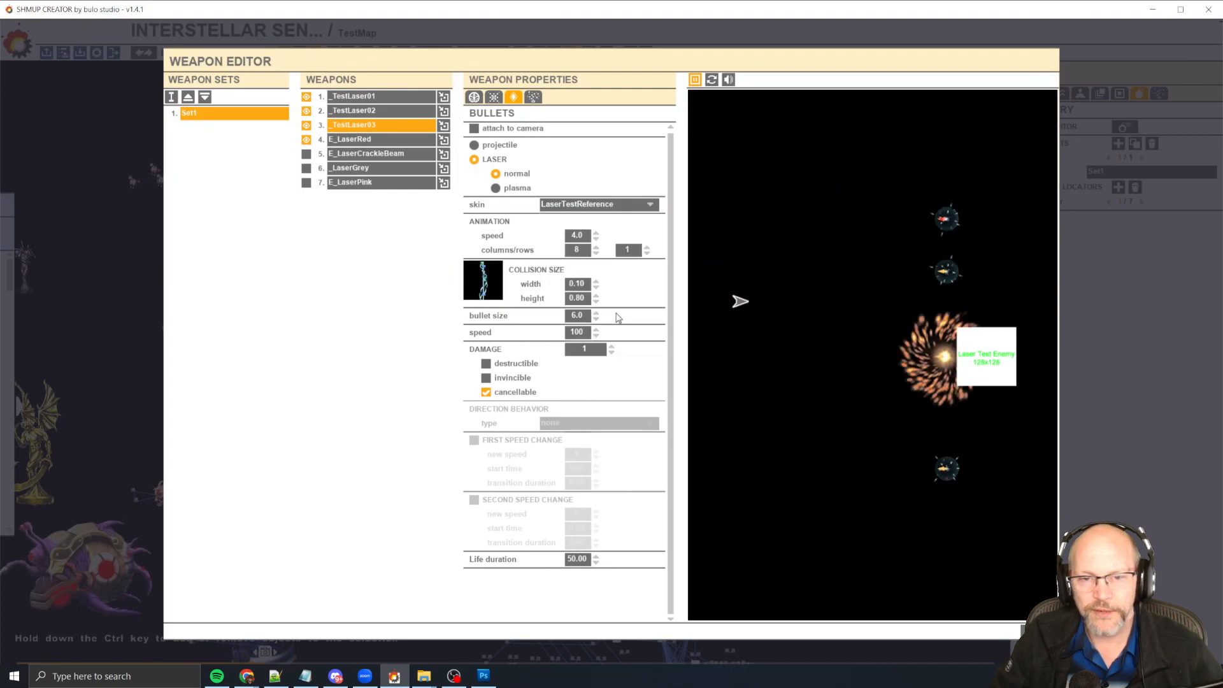
Set the bullet skin of _TestLaser03 to Laser_elem_01 to preview that laser.
click(595, 205)
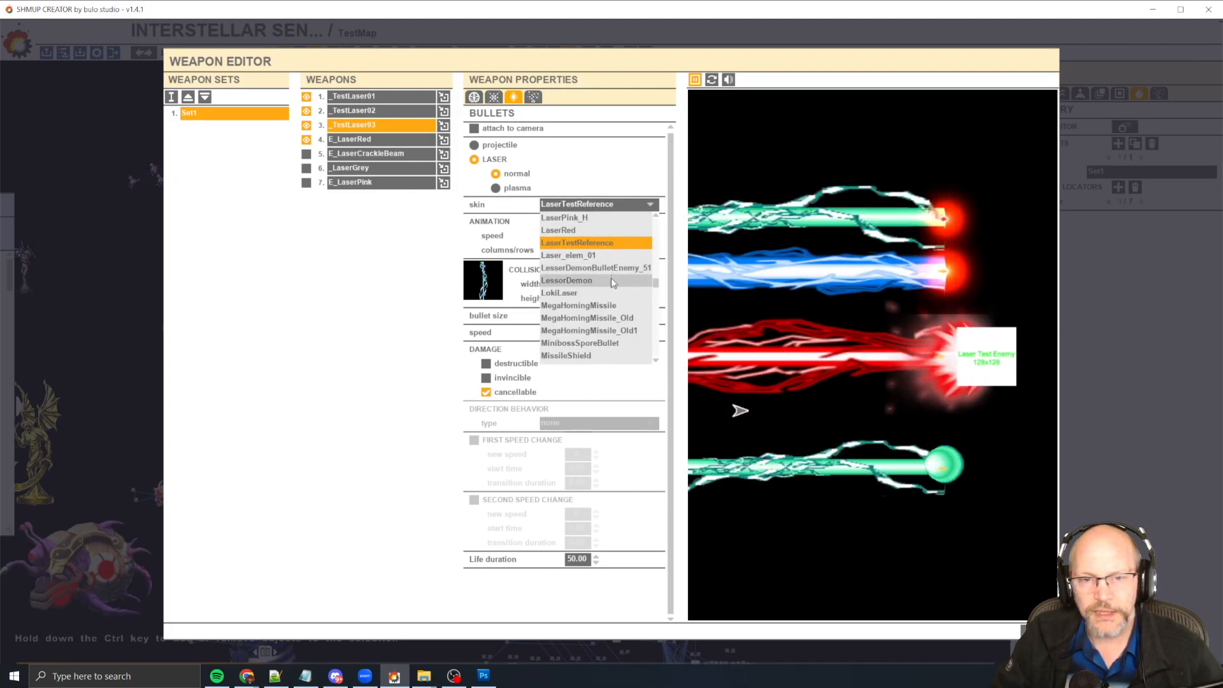
scroll(610, 277, up, 4)
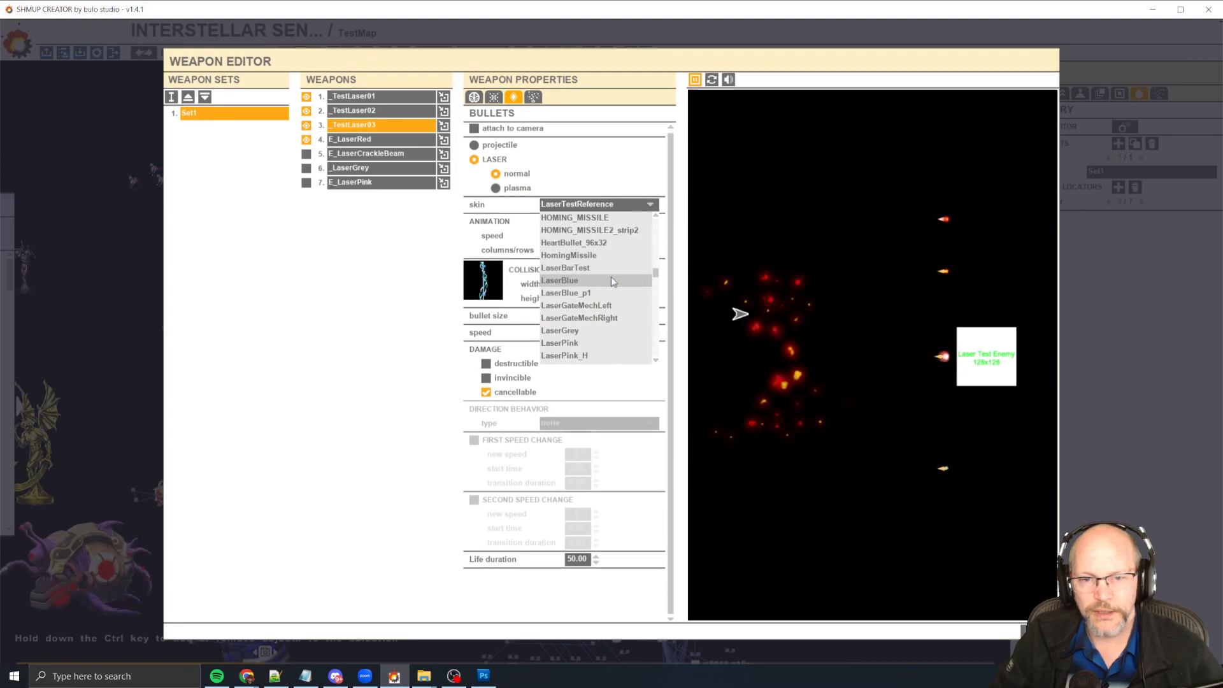
scroll(611, 287, down, 2)
scroll(612, 296, down, 3)
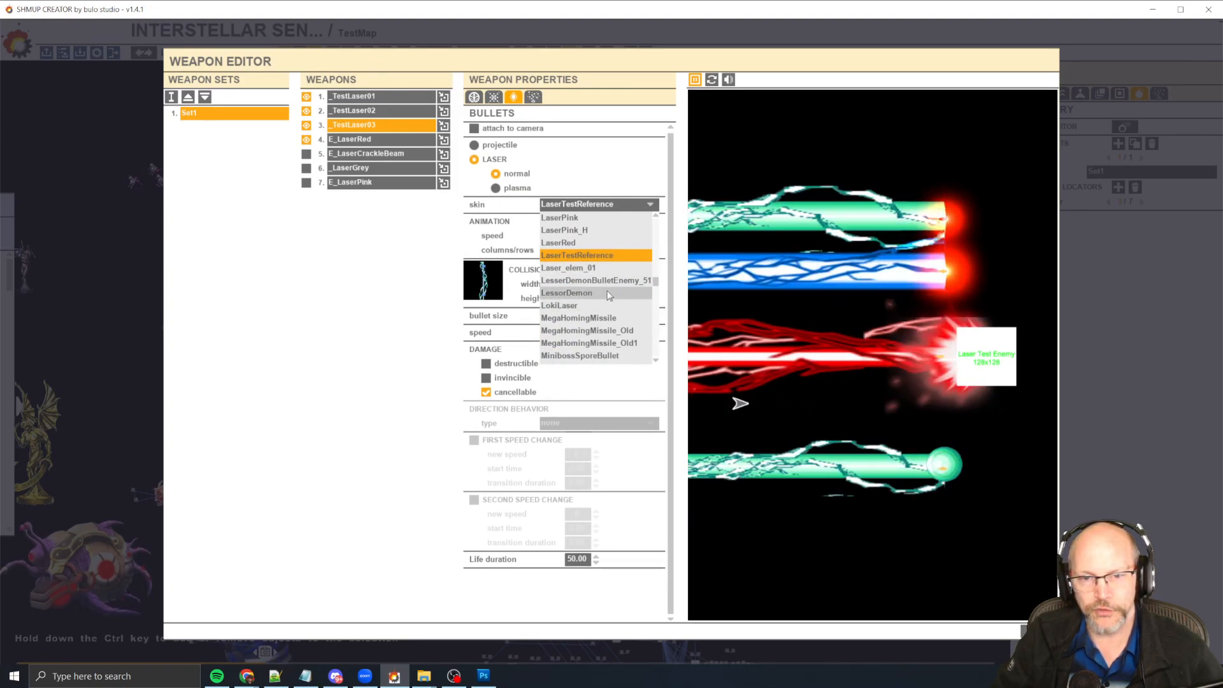
click(607, 268)
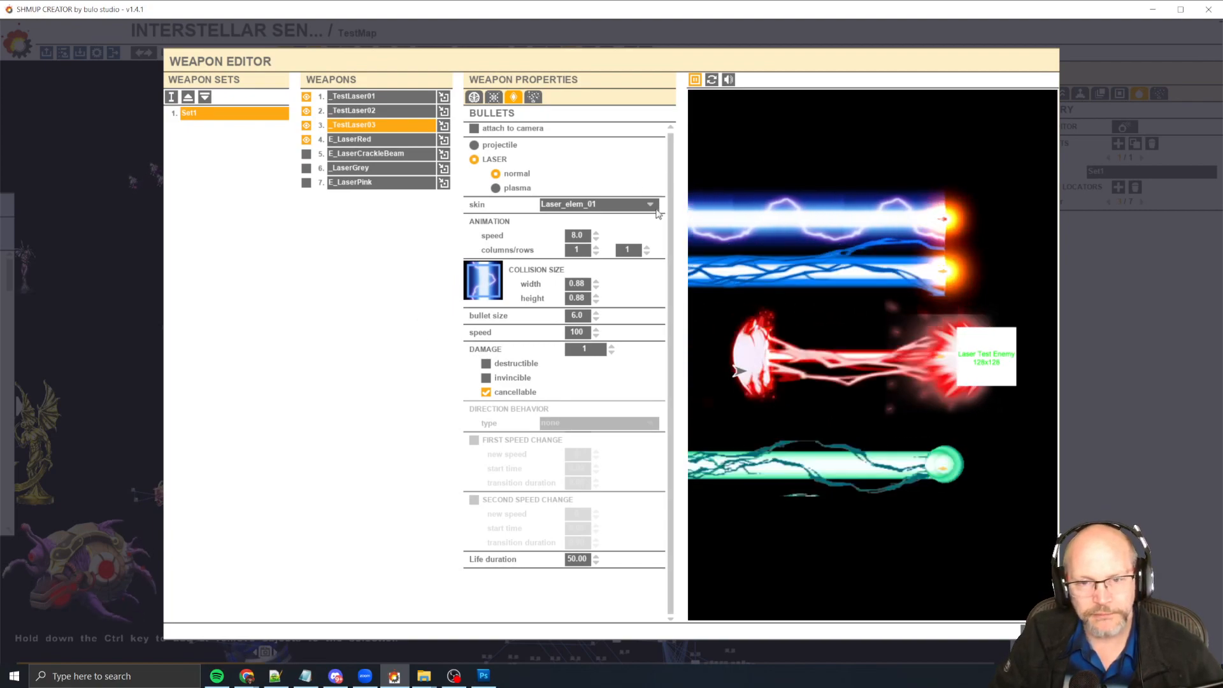
Check the P_B_Laser01.png texture in Photoshop, return to SHMUP Creator, and set _TestLaser03's bullet skin to P_B_Laser01.
key(alt+Tab)
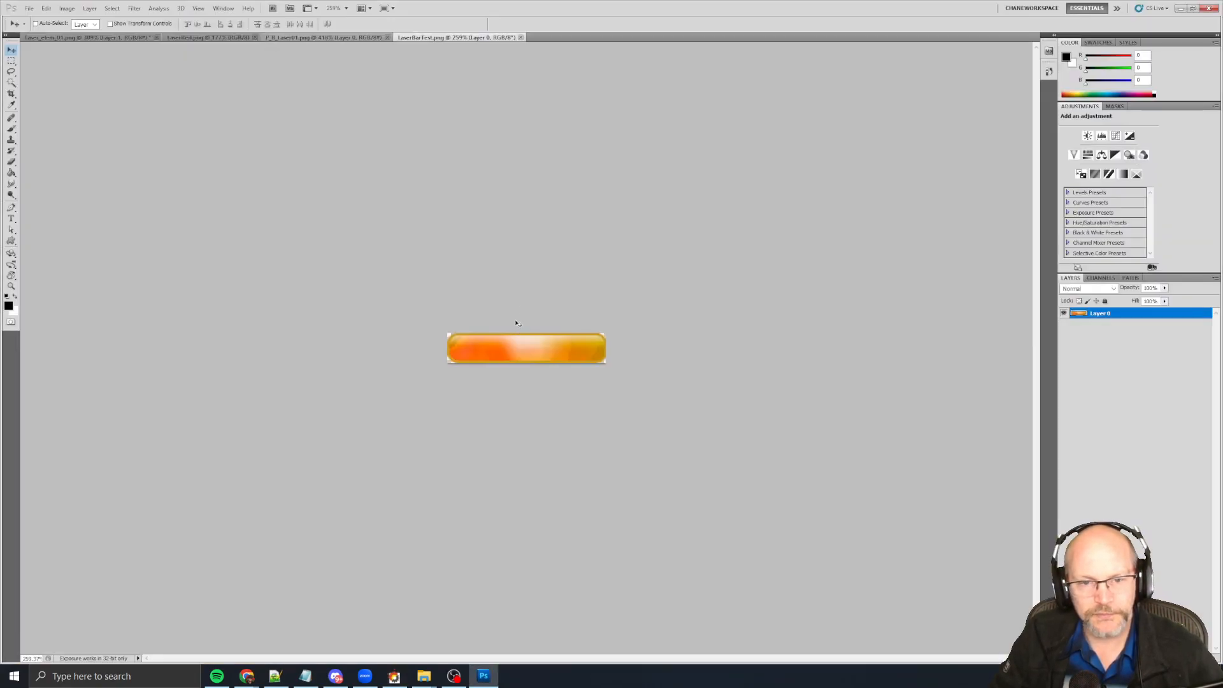
click(340, 38)
key(alt+Tab)
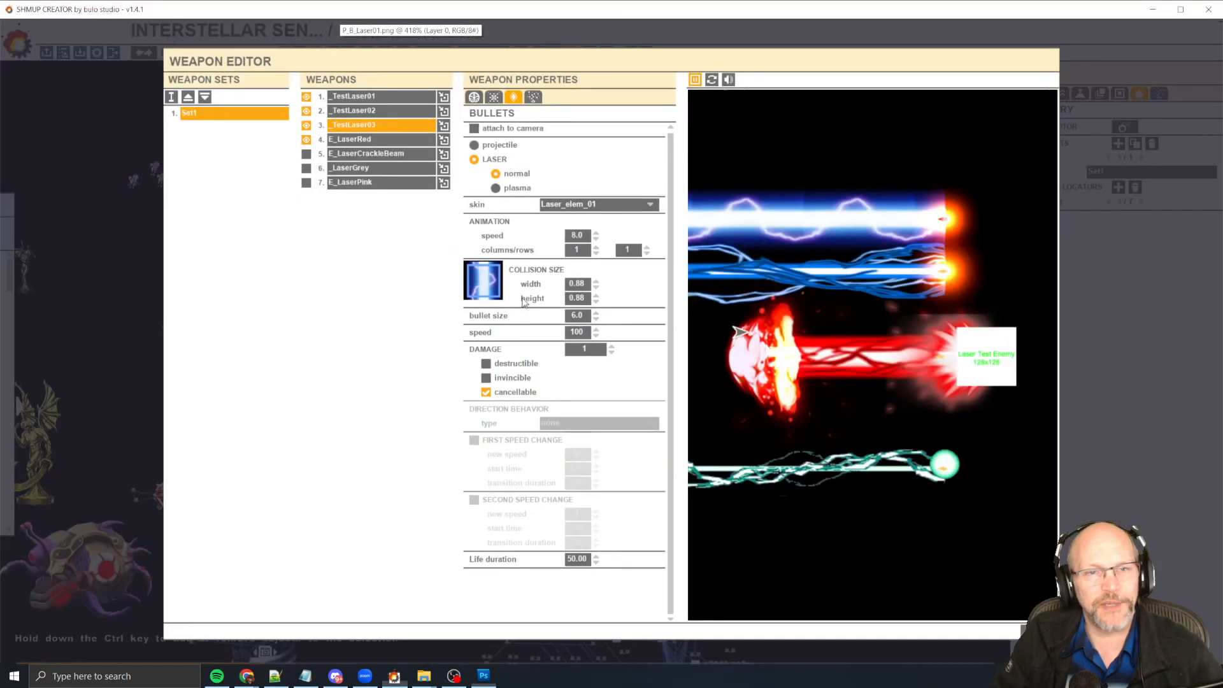
click(606, 205)
scroll(593, 321, down, 2)
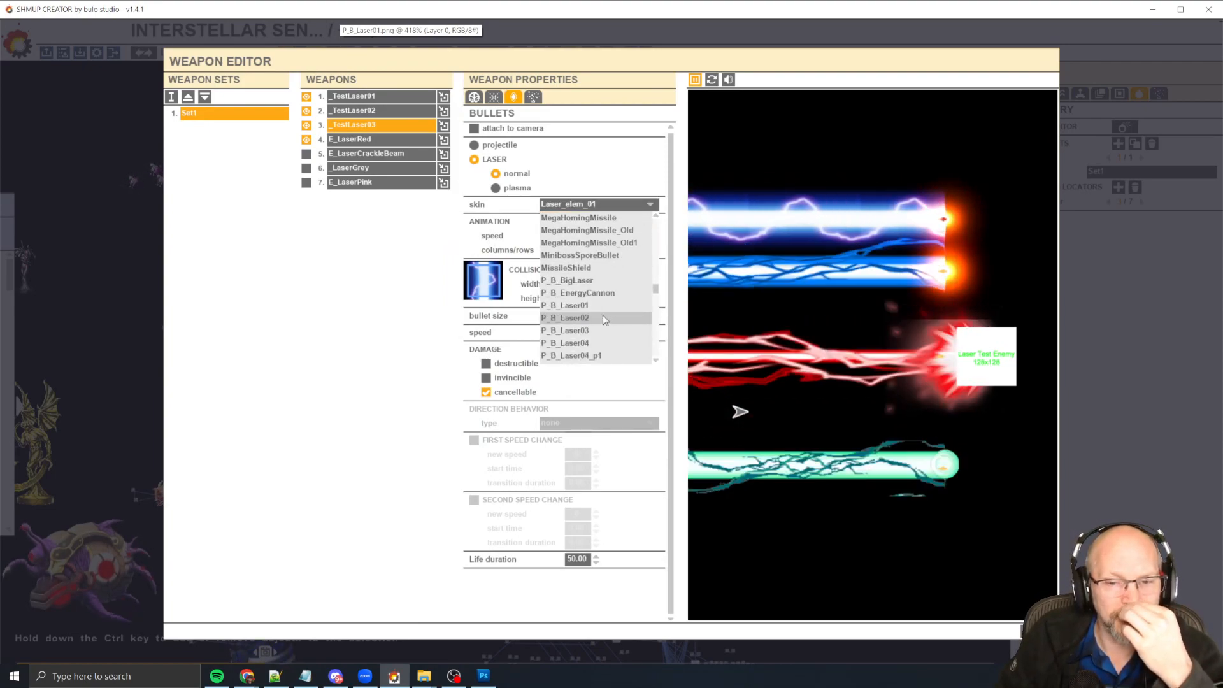
scroll(603, 315, down, 1)
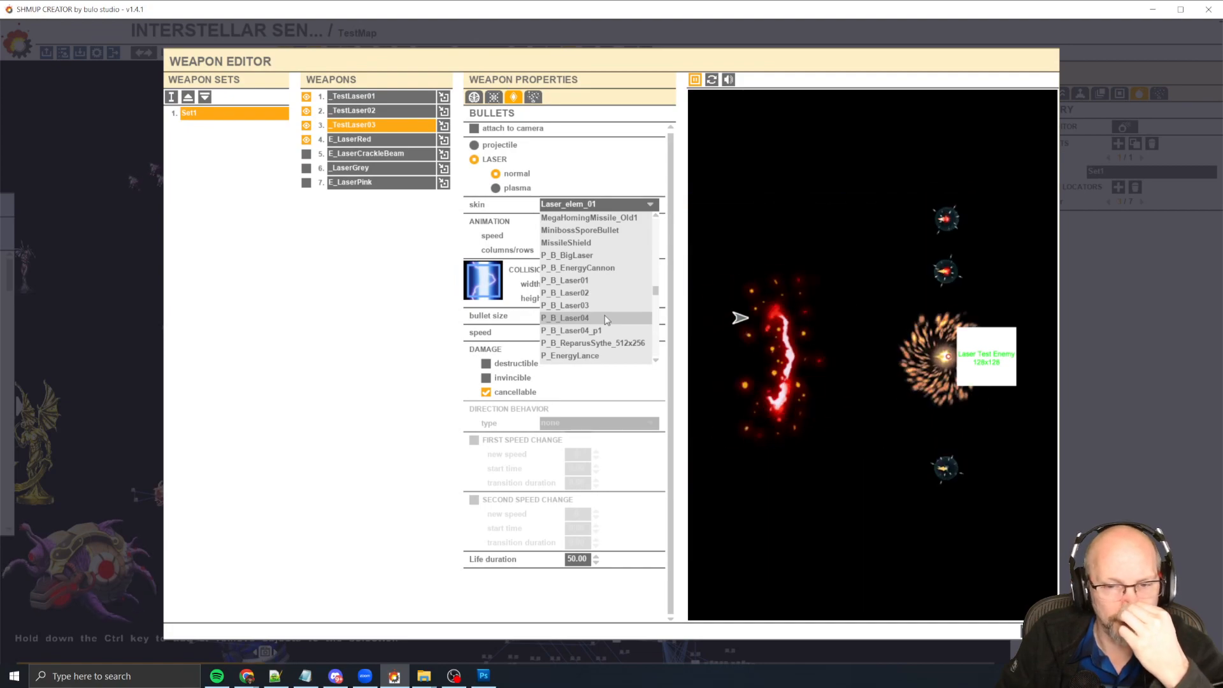
click(603, 282)
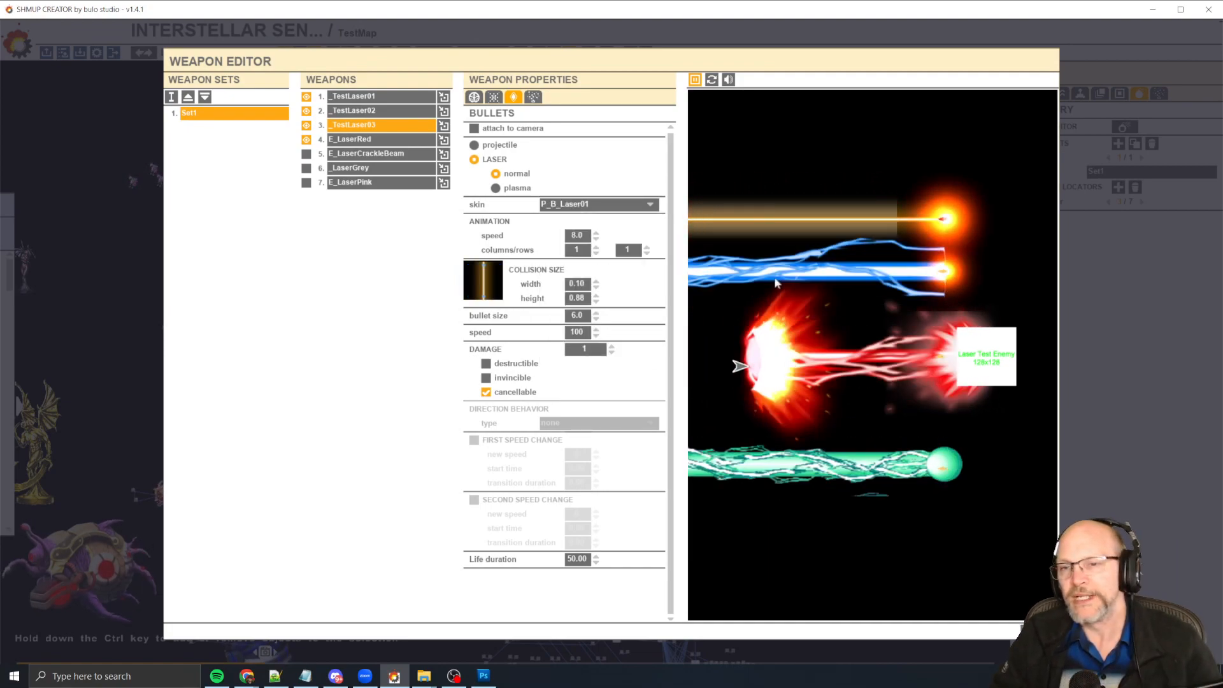
click(618, 205)
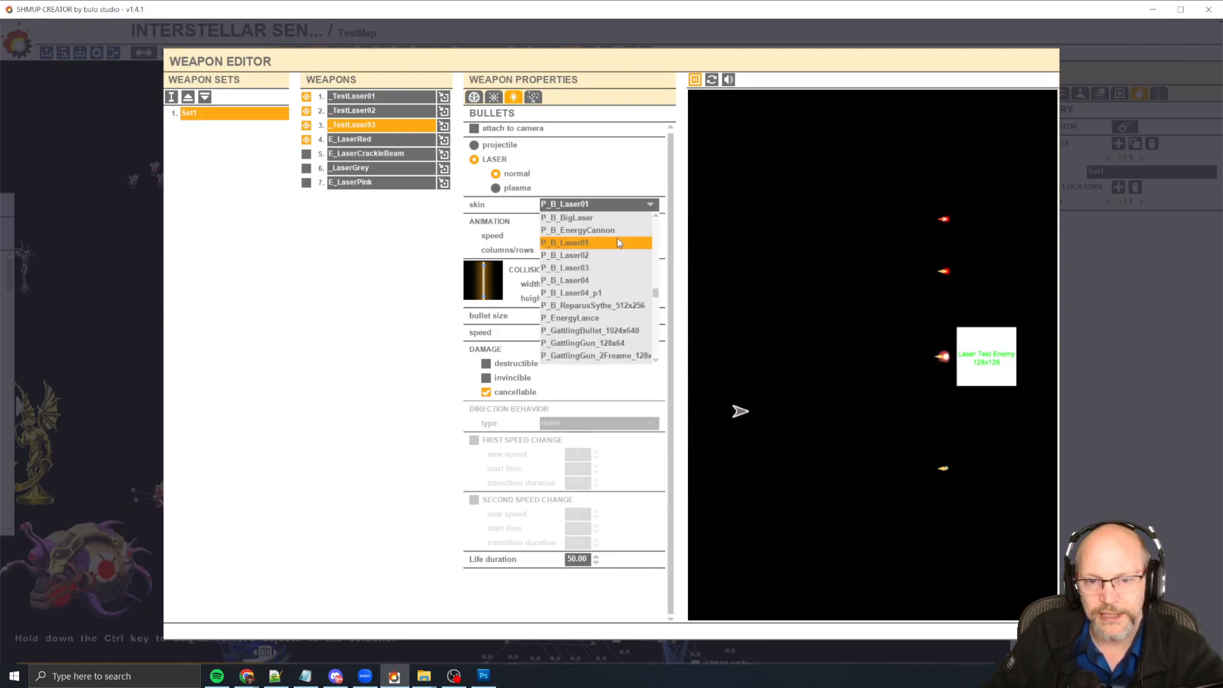
scroll(617, 268, up, 8)
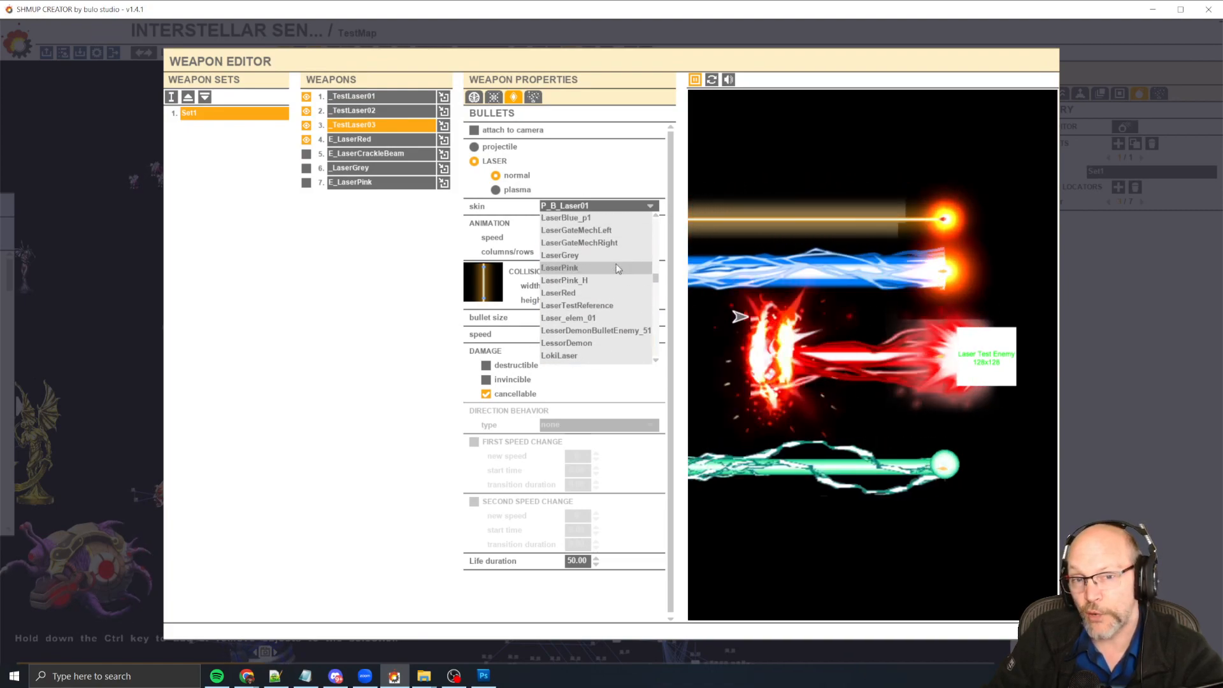
scroll(617, 268, up, 8)
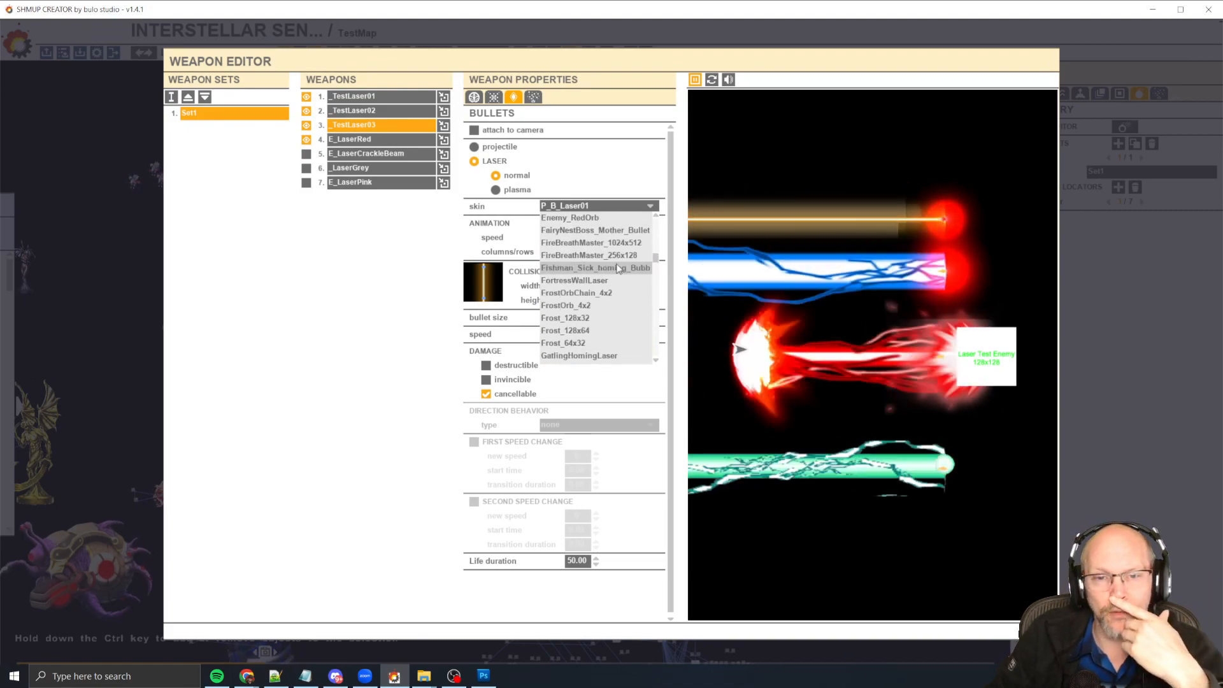
click(318, 301)
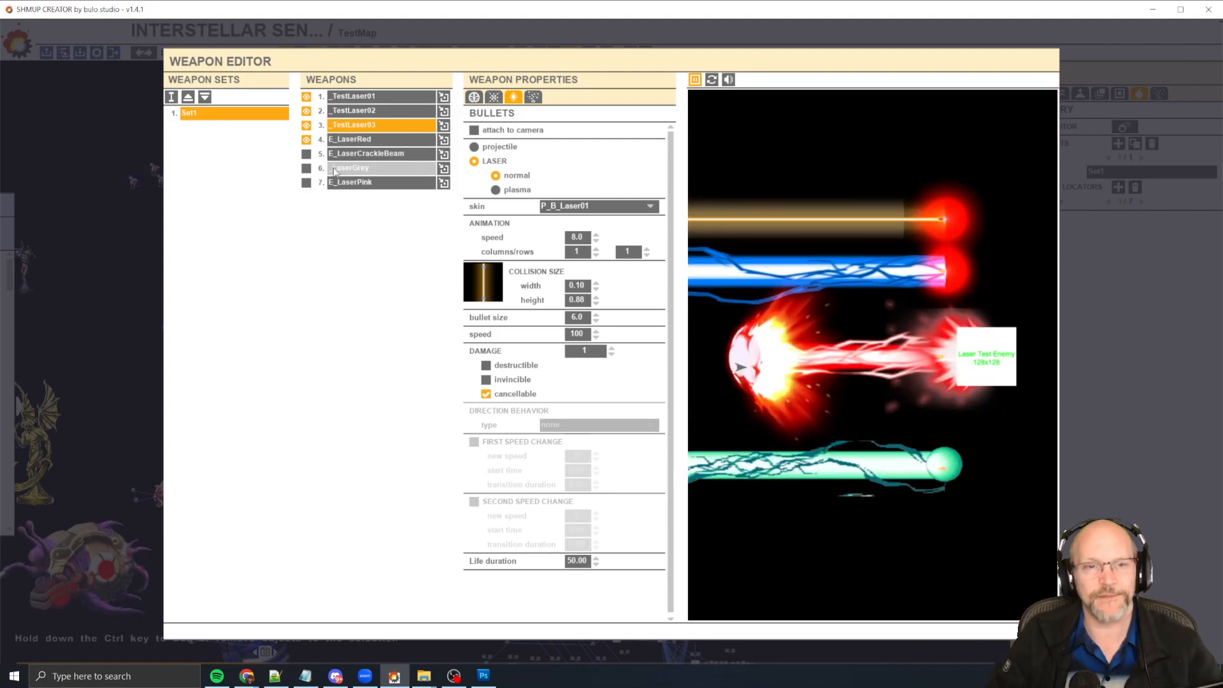
Show the visual and sound effects of E_LaserRed and disable _TestLaser01, _TestLaser02 and _TestLaser03 so that only E_LaserRed fires.
click(394, 139)
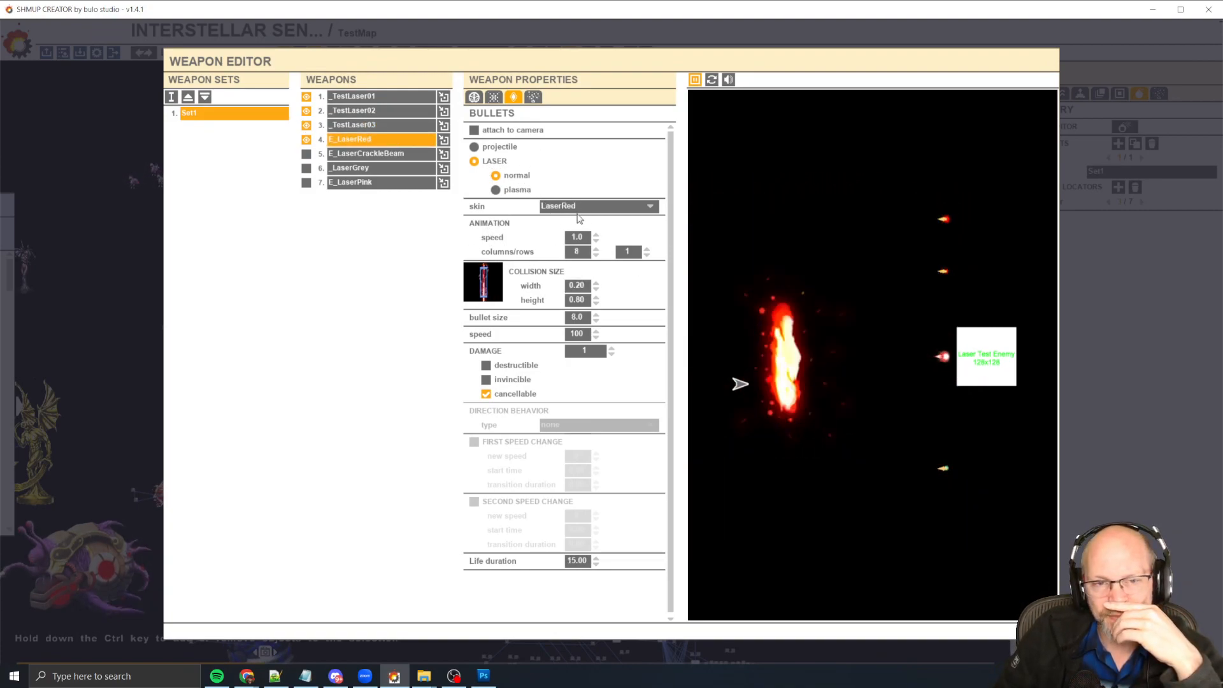
click(533, 96)
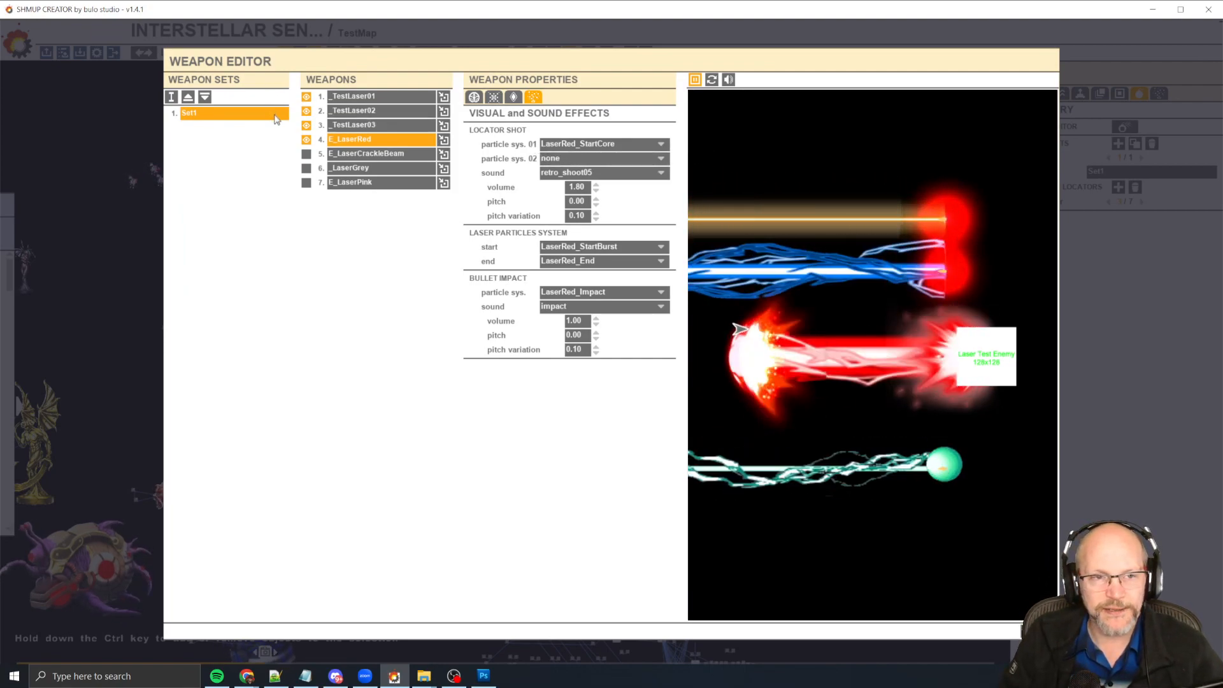
click(306, 125)
click(306, 111)
click(306, 96)
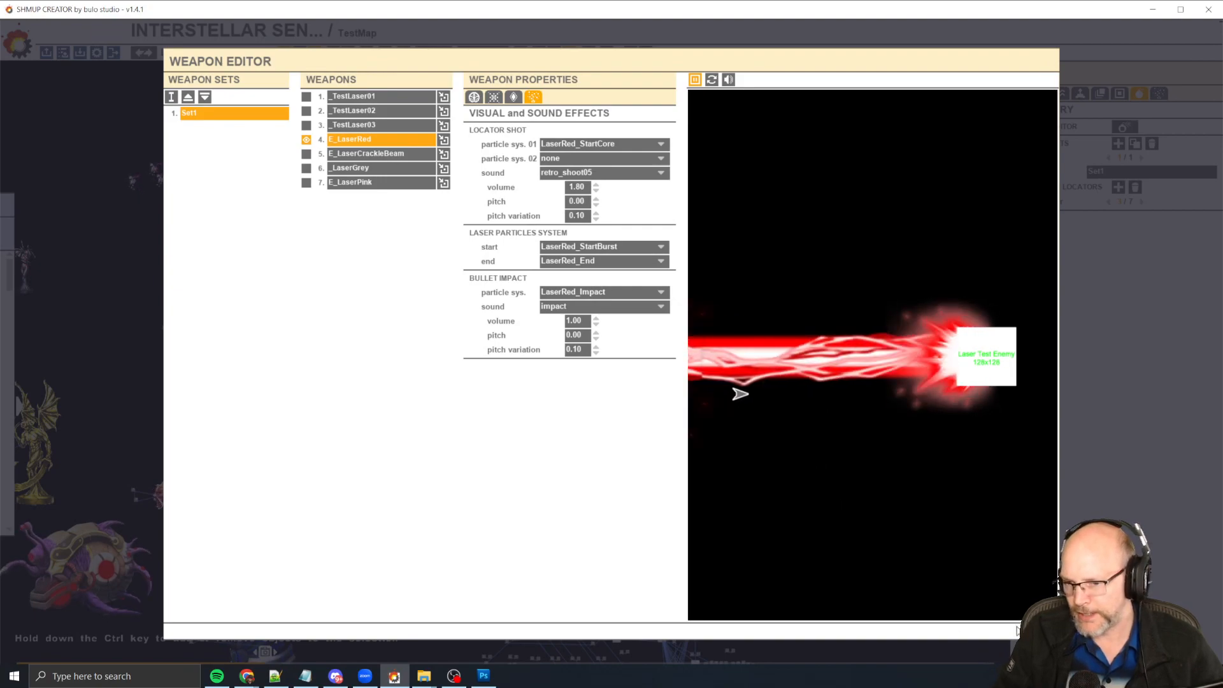
Switch to File Explorer and look over the bullet textures in the DBK project's Models\Bullets folder.
key(alt+Tab)
key(alt+Tab)
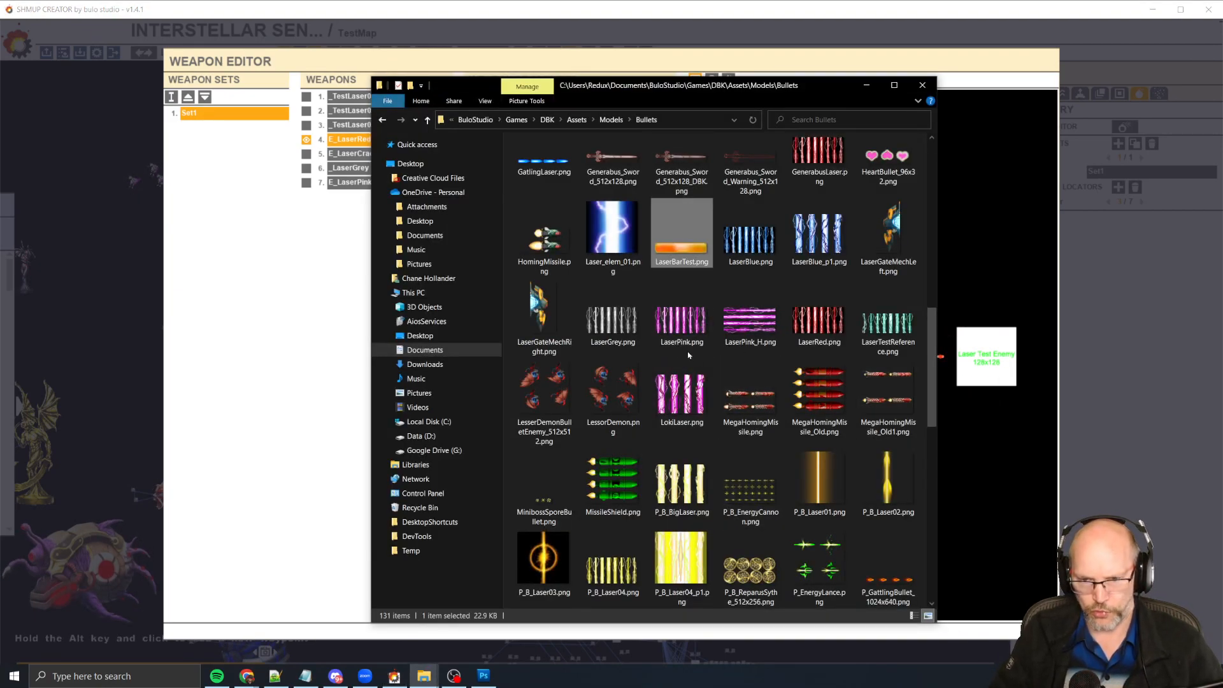
scroll(680, 337, up, 5)
click(704, 326)
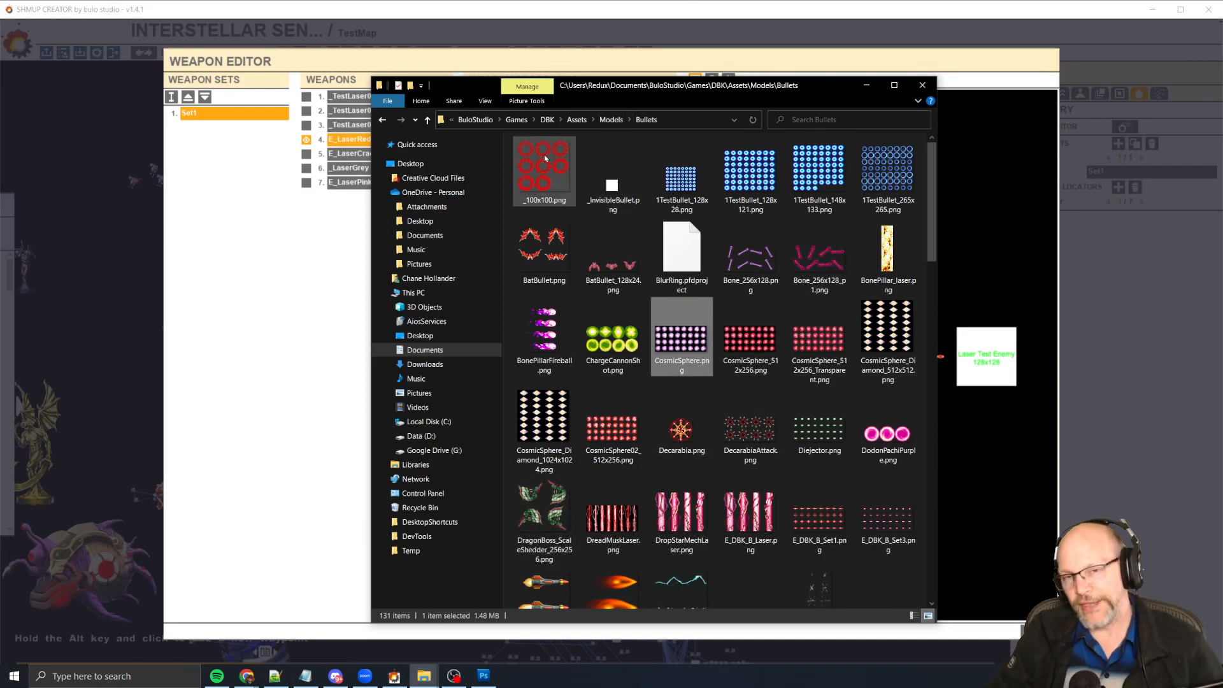
click(616, 120)
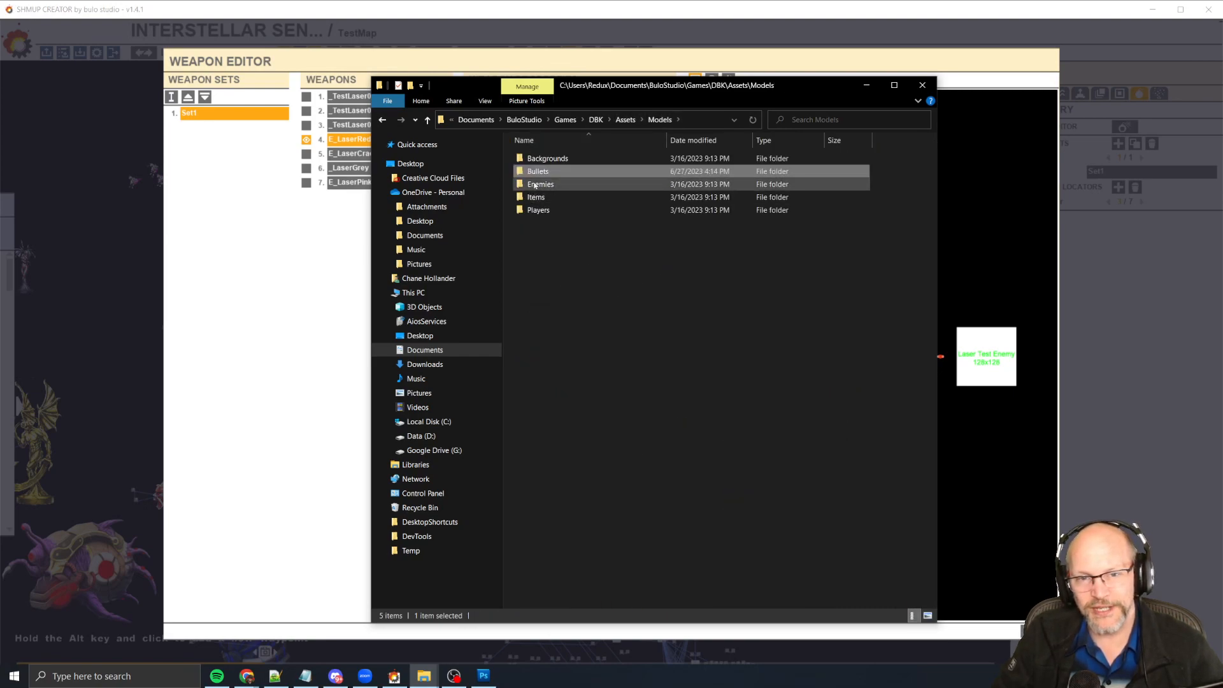
double_click(539, 172)
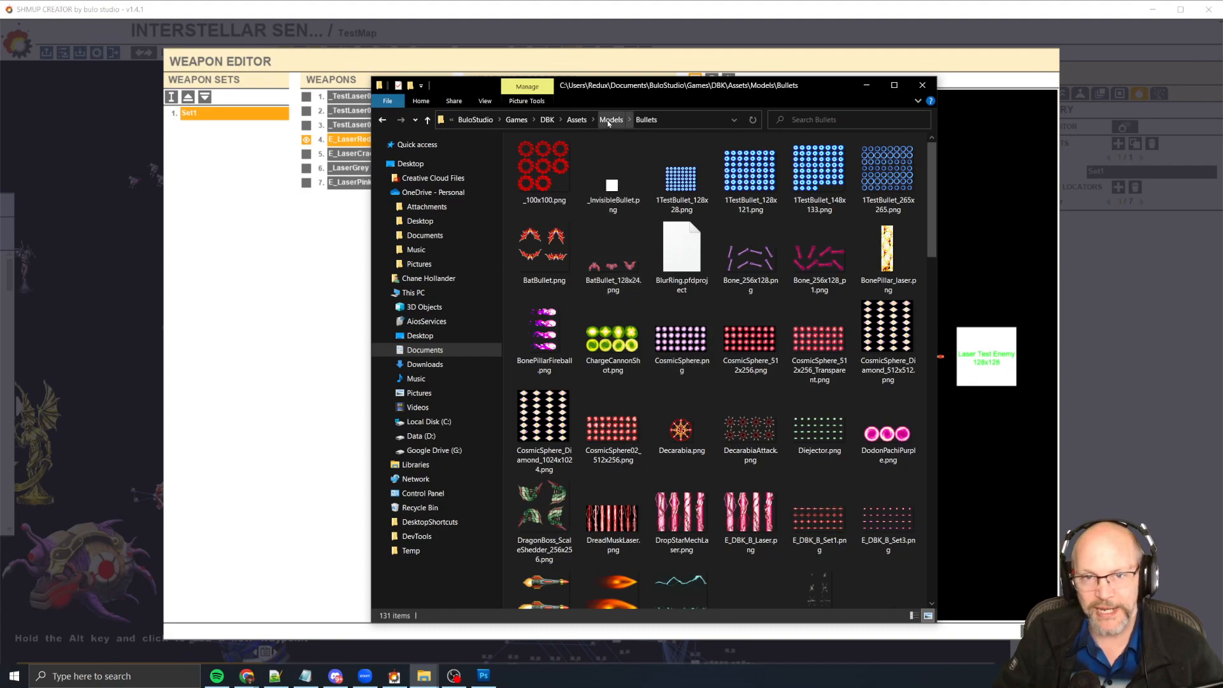
Go to the DBK project's Assets\Particles folder and jump to the laser particle images.
click(576, 120)
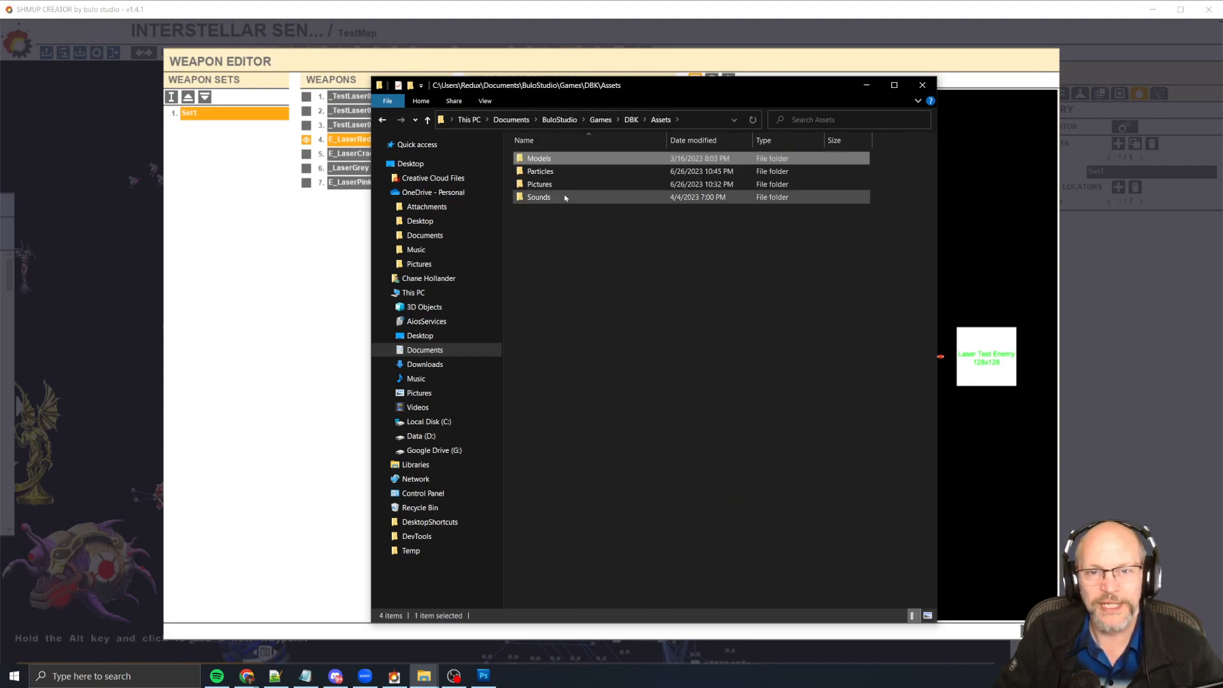
double_click(540, 171)
click(547, 168)
key(l)
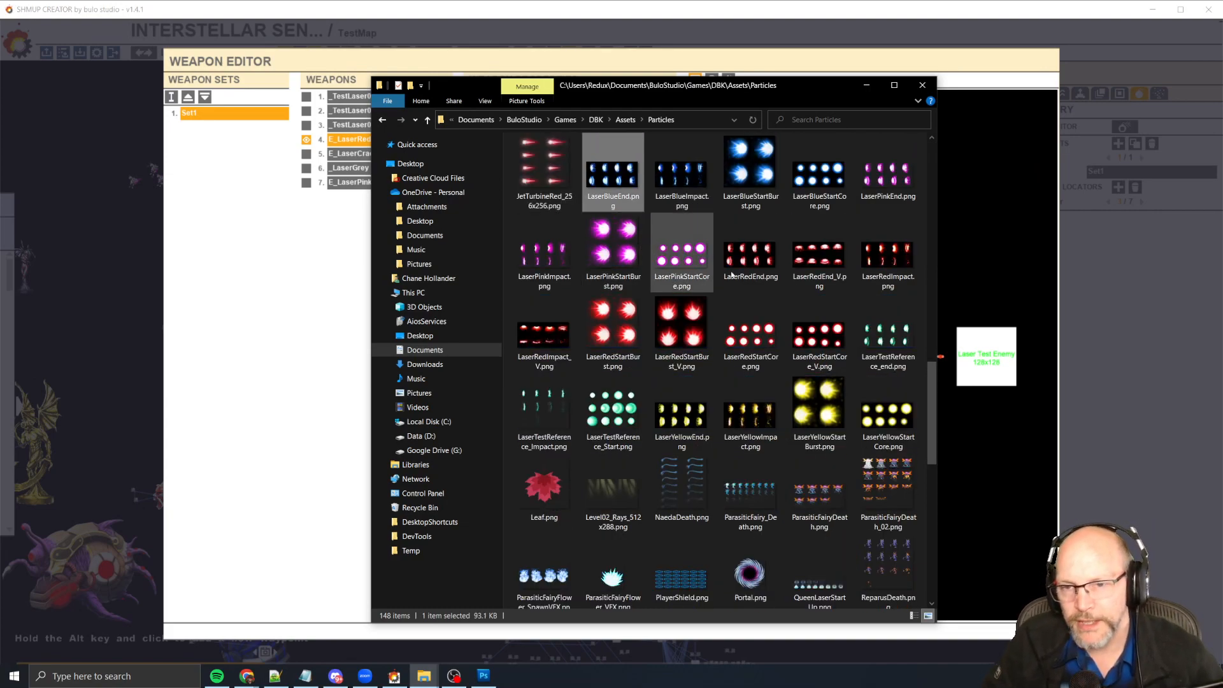
Open LaserRedStartBurst.png and LaserRedStartCore.png from the Particles folder in Photoshop to view their frames.
click(634, 334)
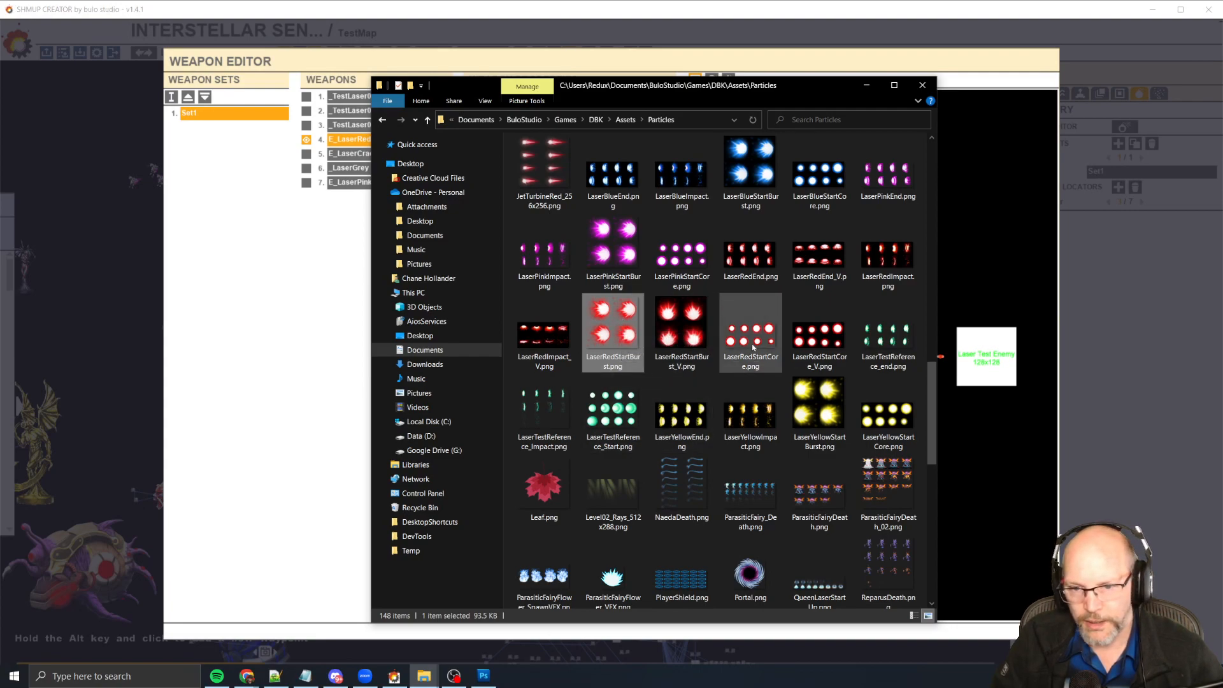
double_click(603, 335)
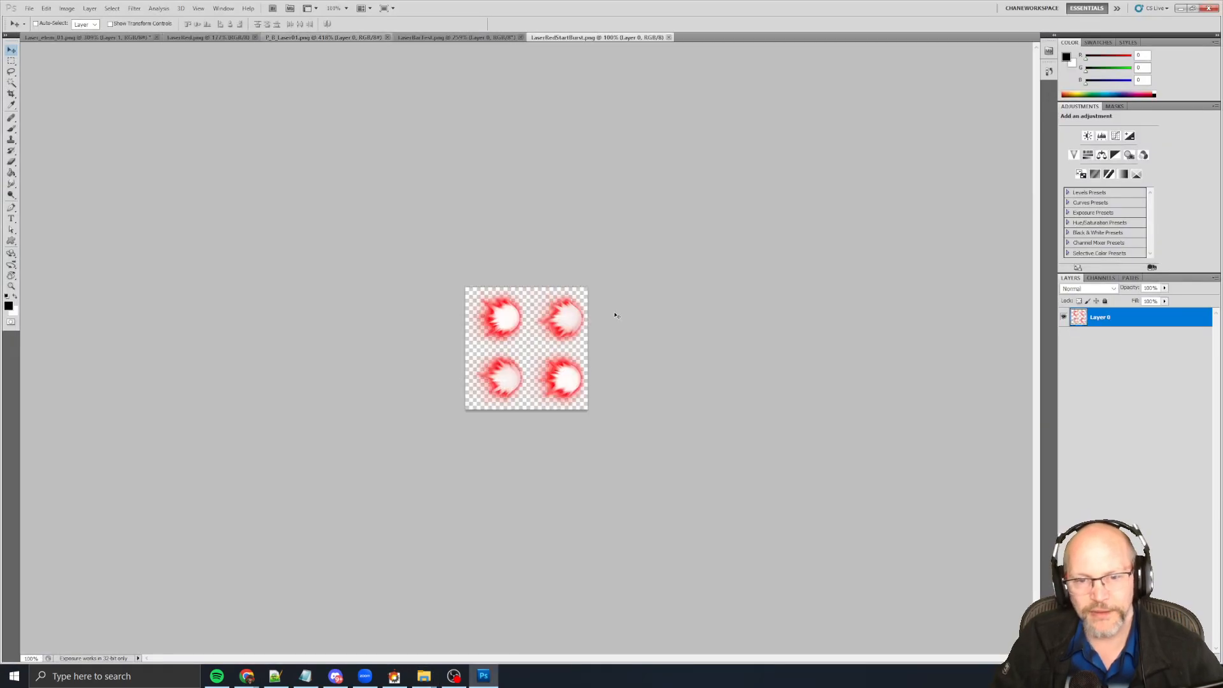
key(alt+Tab)
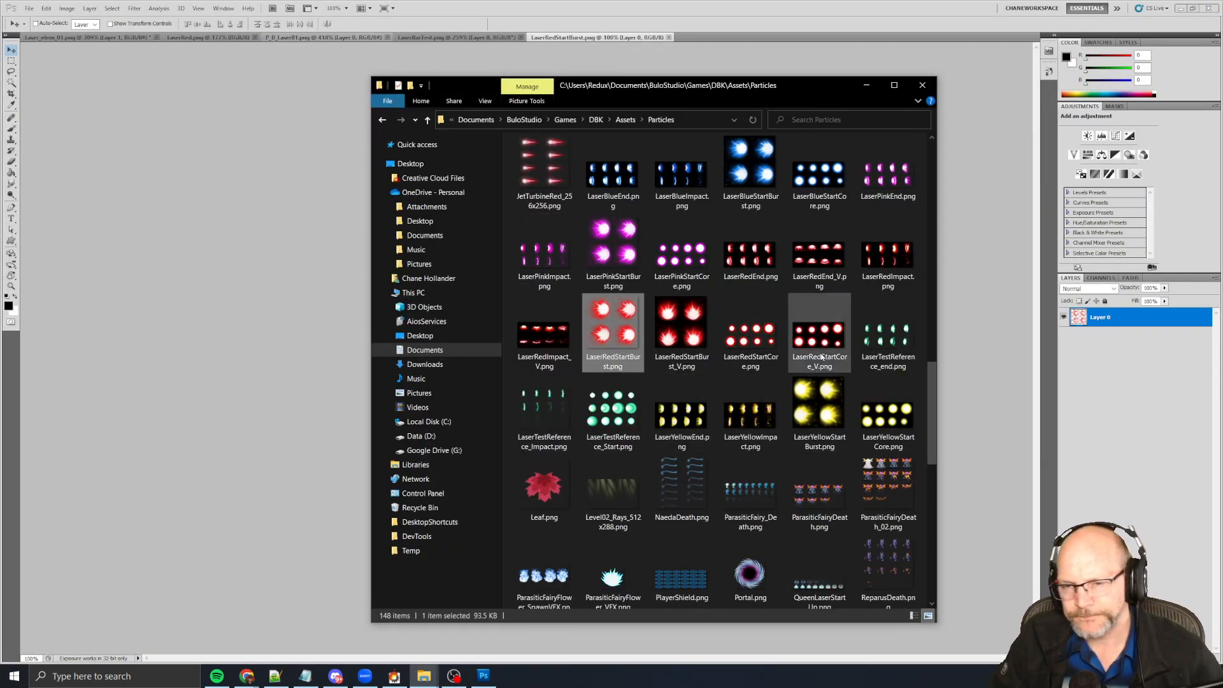
double_click(765, 345)
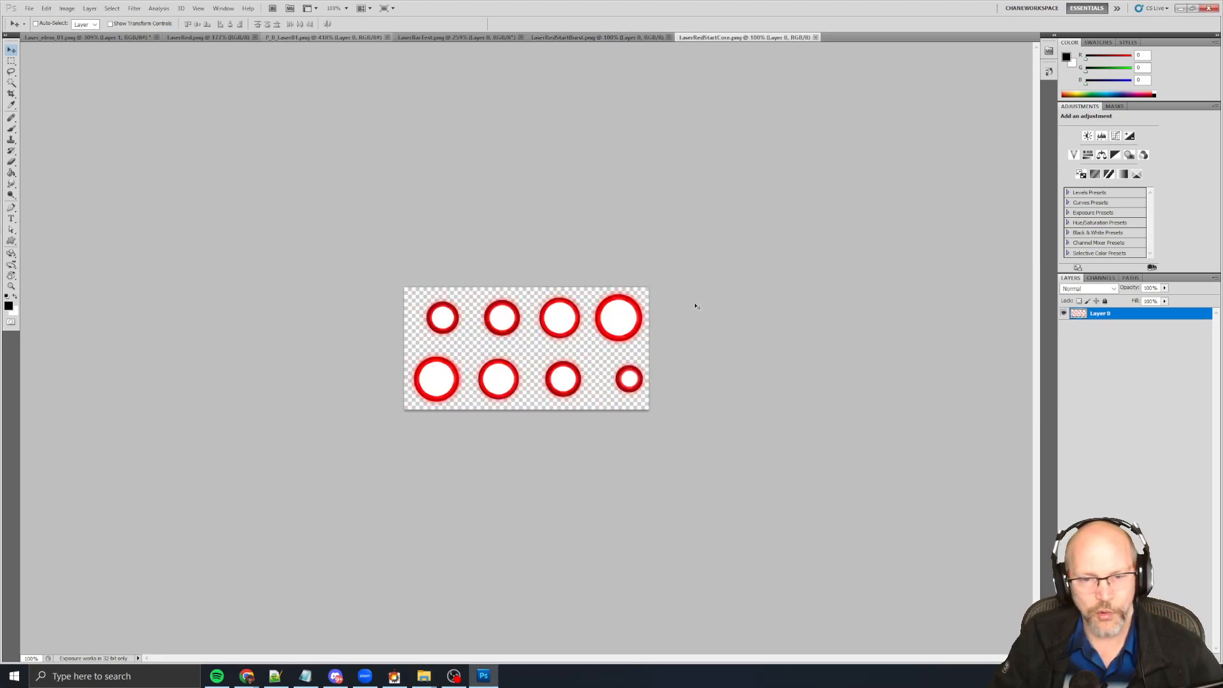
key(alt+Tab)
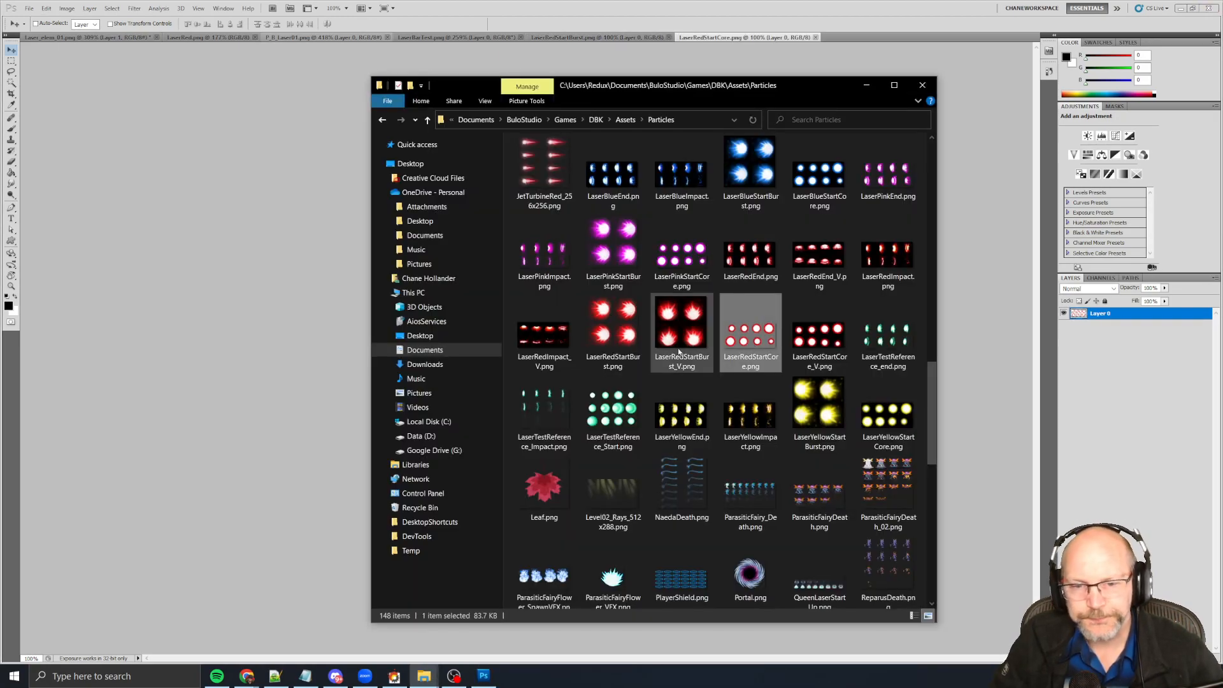
Open LaserRedImpact_V.png, LaserRedEnd.png, LaserRedImpact.png and LaserRedEnd_V.png from the Particles folder in Photoshop.
double_click(544, 335)
key(alt+Tab)
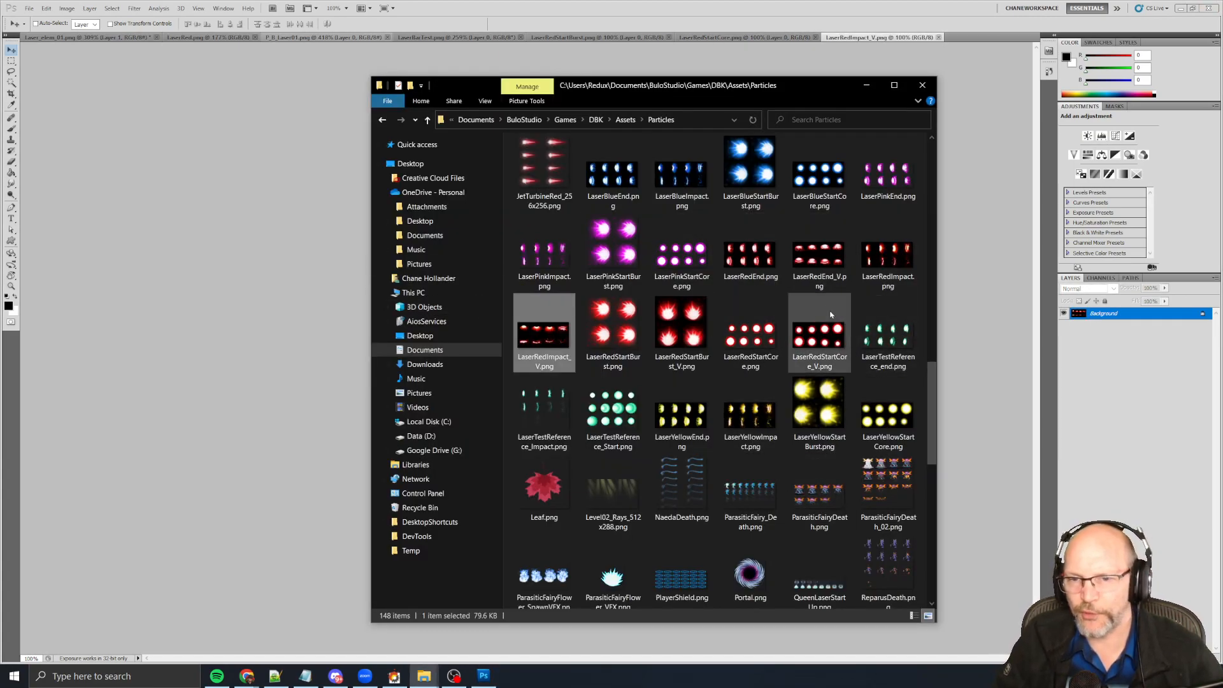
double_click(756, 261)
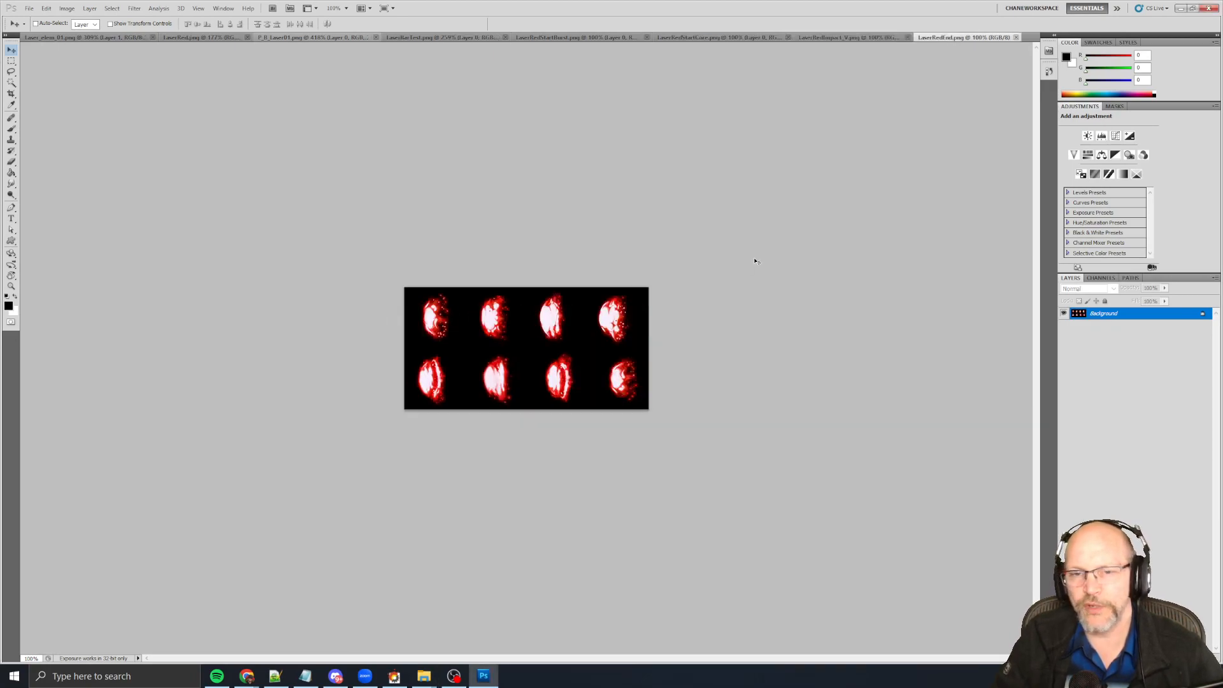
key(alt+Tab)
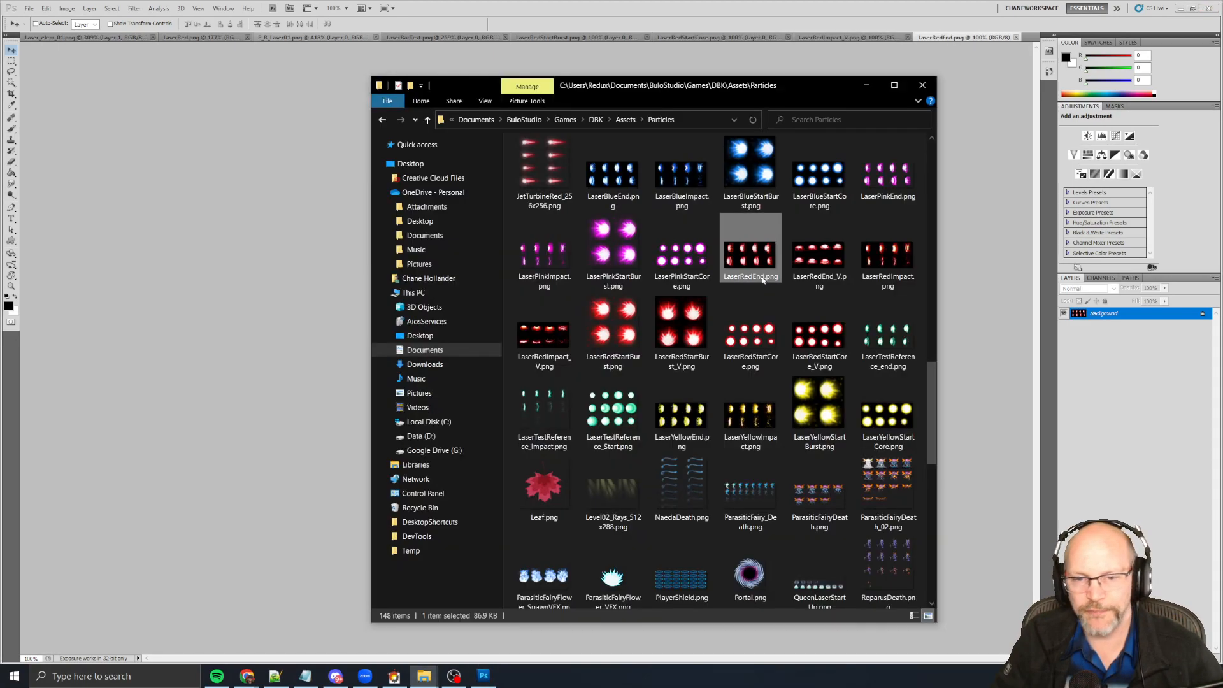
double_click(891, 256)
key(alt+Tab)
double_click(820, 267)
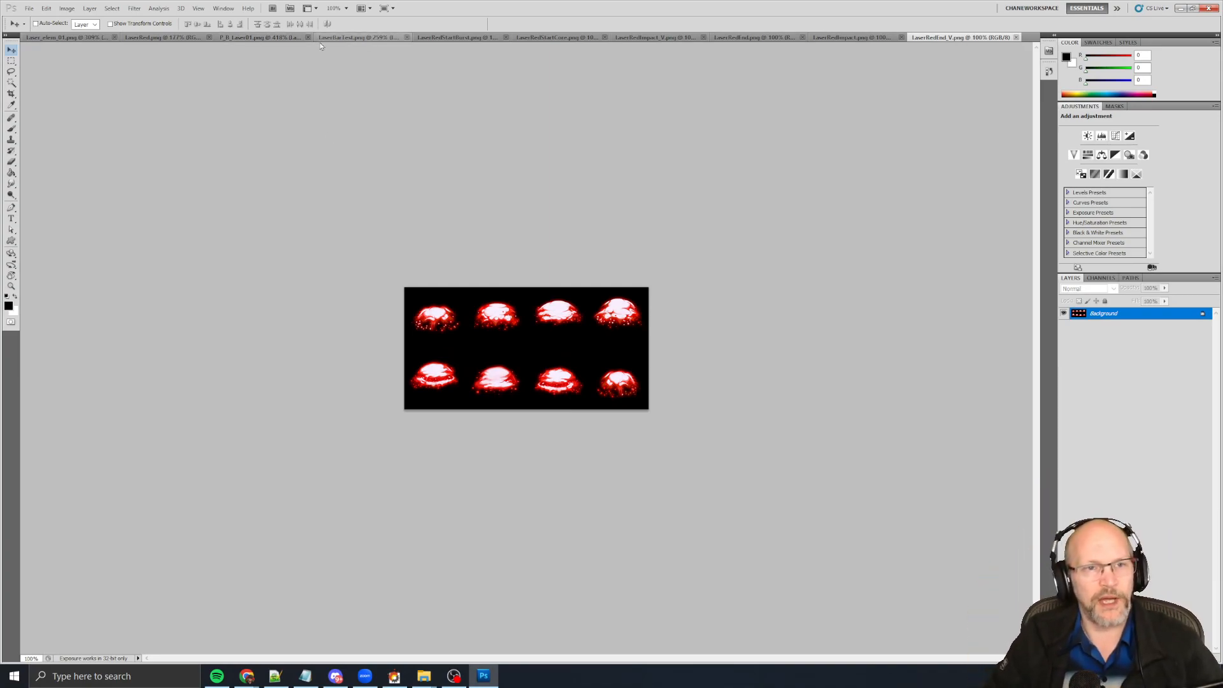
Close P_B_Laser01.png, LaserRed.png, Laser_elem_01.png and LaserBarTest.png, discarding the changes to Laser_elem_01.png.
click(165, 38)
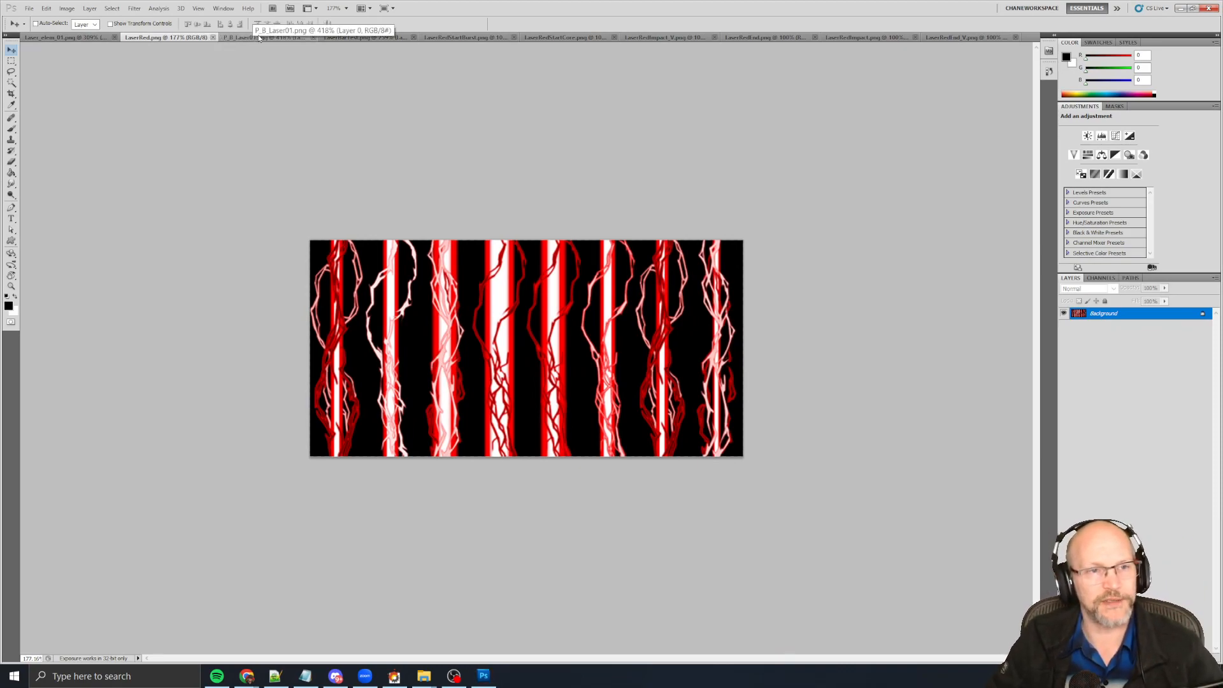
click(254, 39)
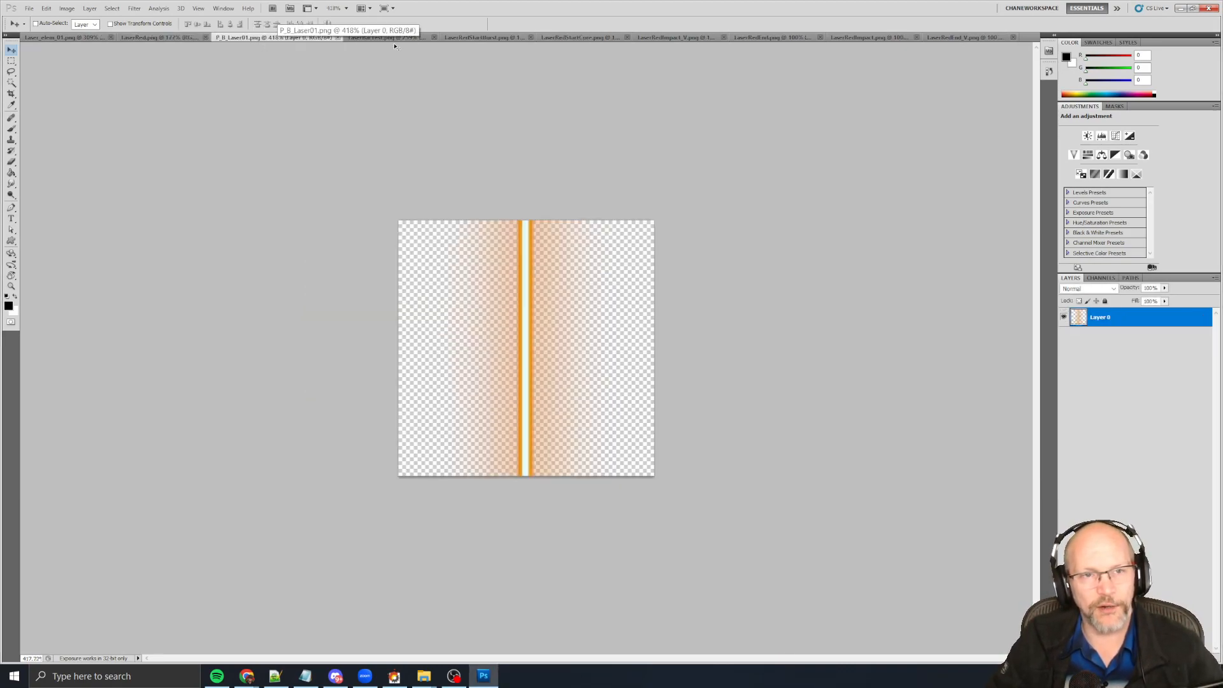
key(ctrl+w)
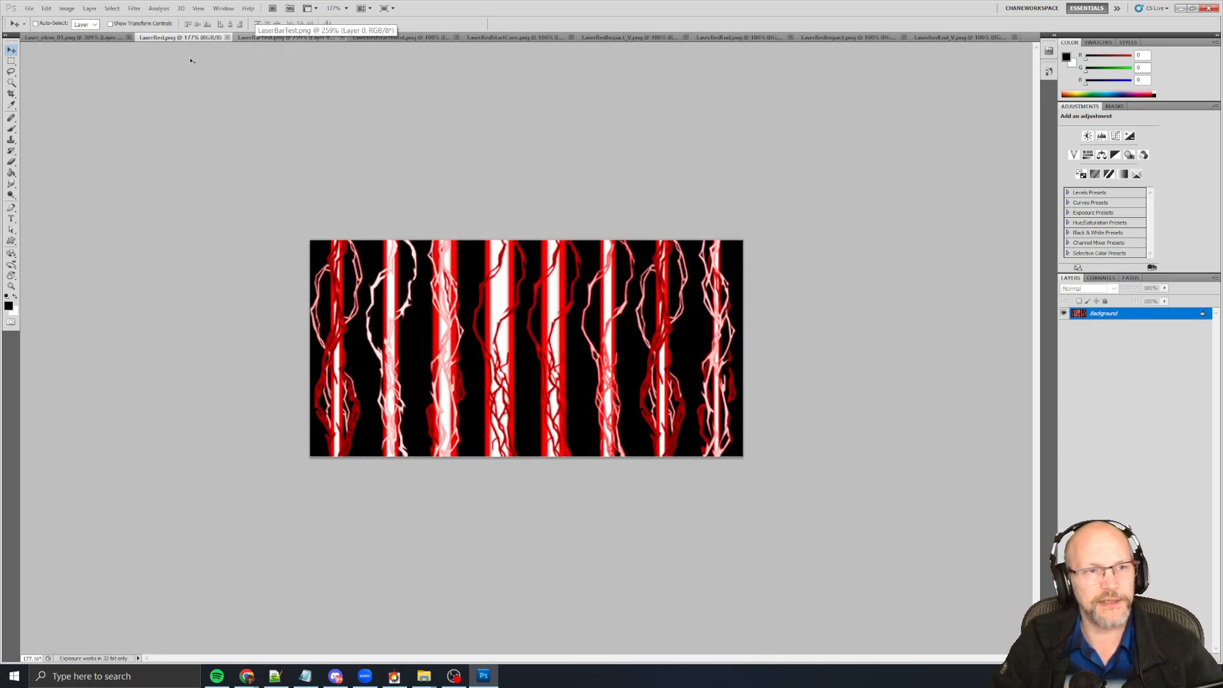
key(ctrl+w)
click(93, 38)
key(ctrl+w)
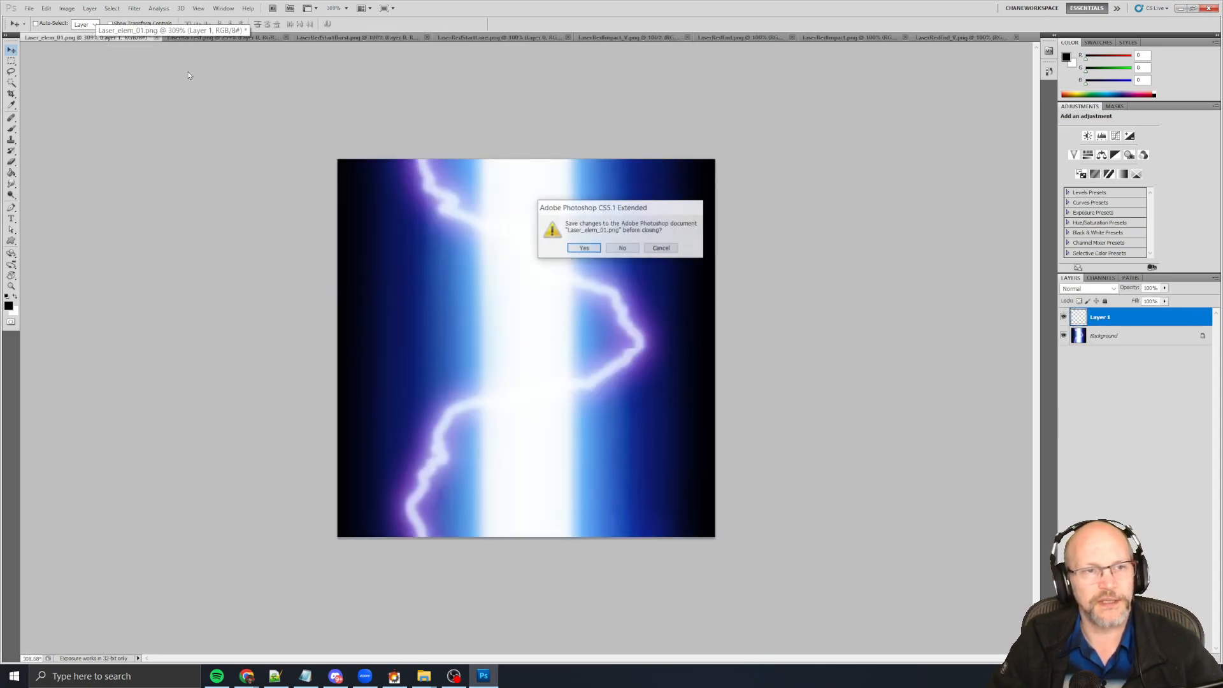
click(629, 250)
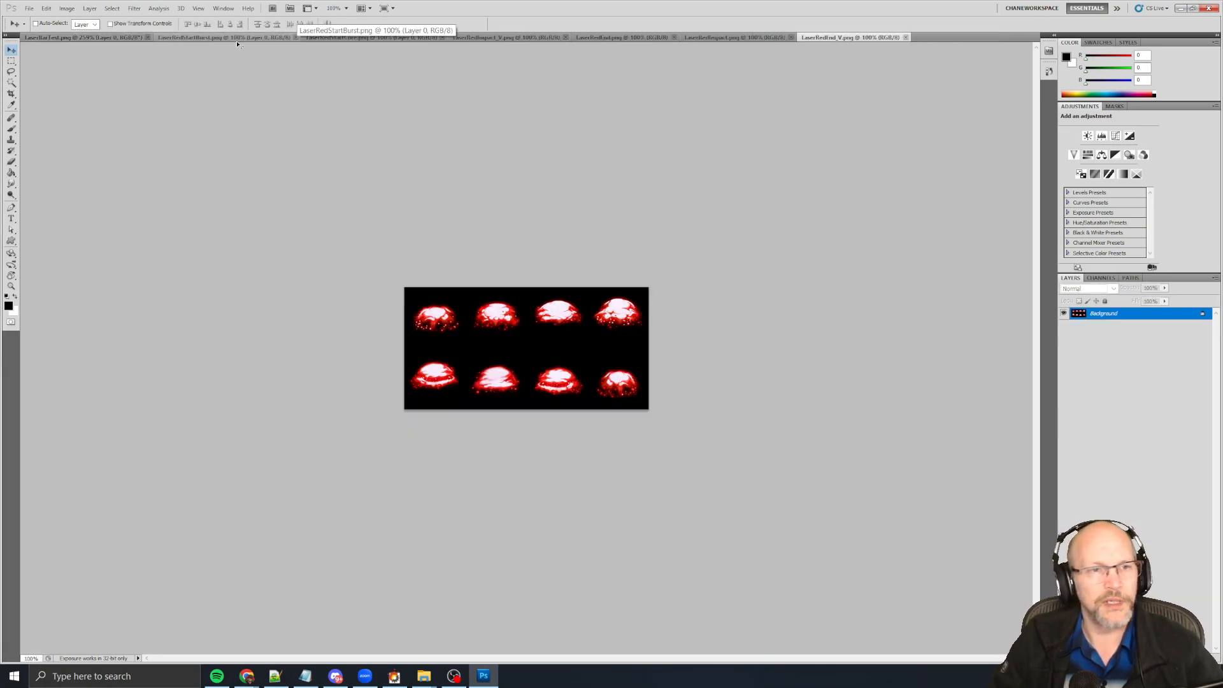
click(121, 37)
key(ctrl+w)
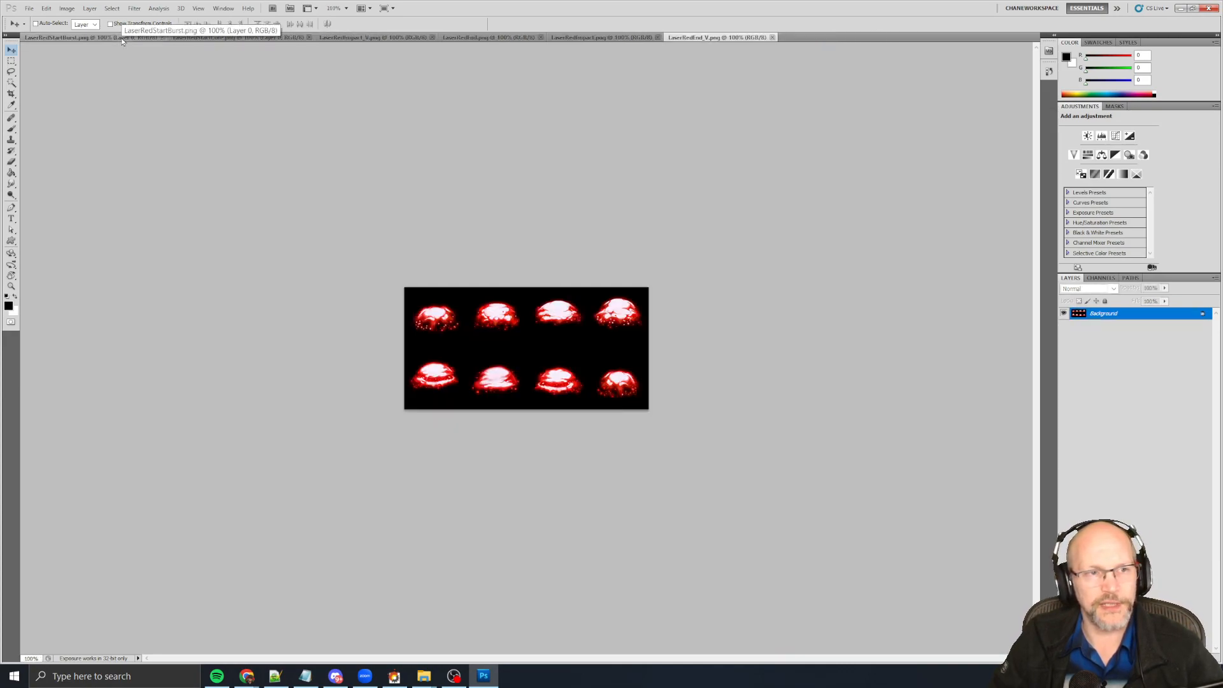
Bring up LaserRedStartBurst.png and enlarge it to examine its burst frames.
click(121, 37)
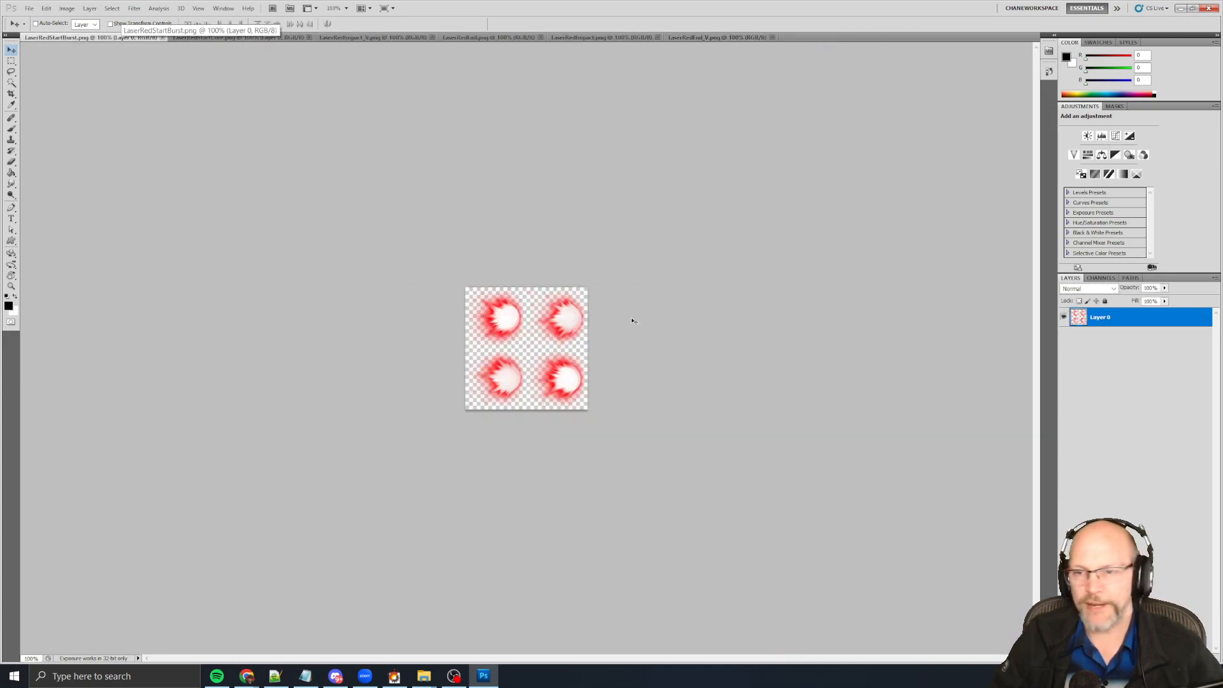
scroll(554, 319, up, 10)
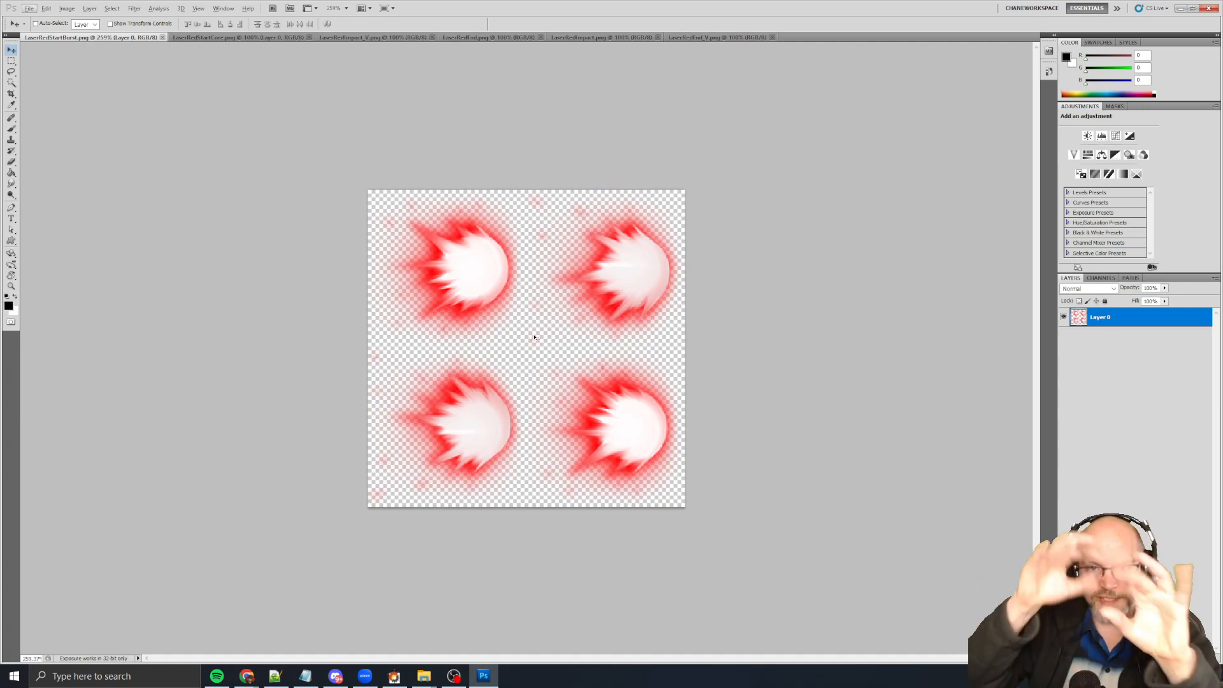
key(alt+Tab)
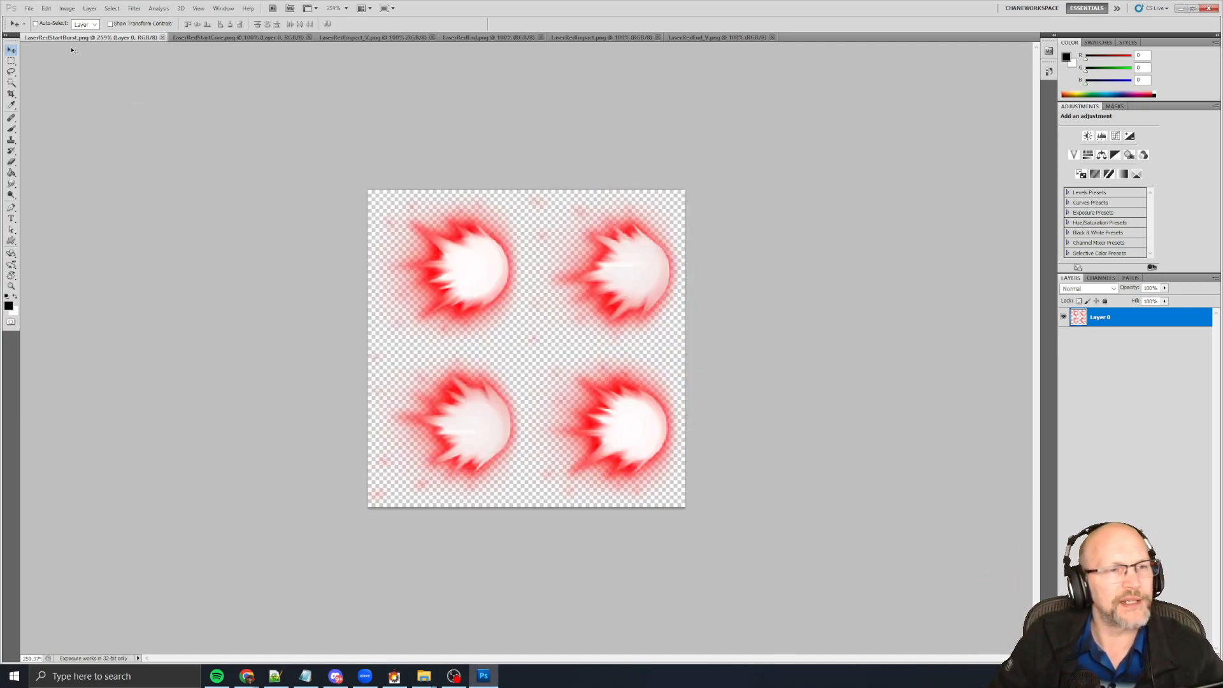
Switch to SHMUP Creator, leave the Weapon Editor, and open LaserRed_StartBurst in the Game Editor's Particle System Editor.
key(alt+Tab)
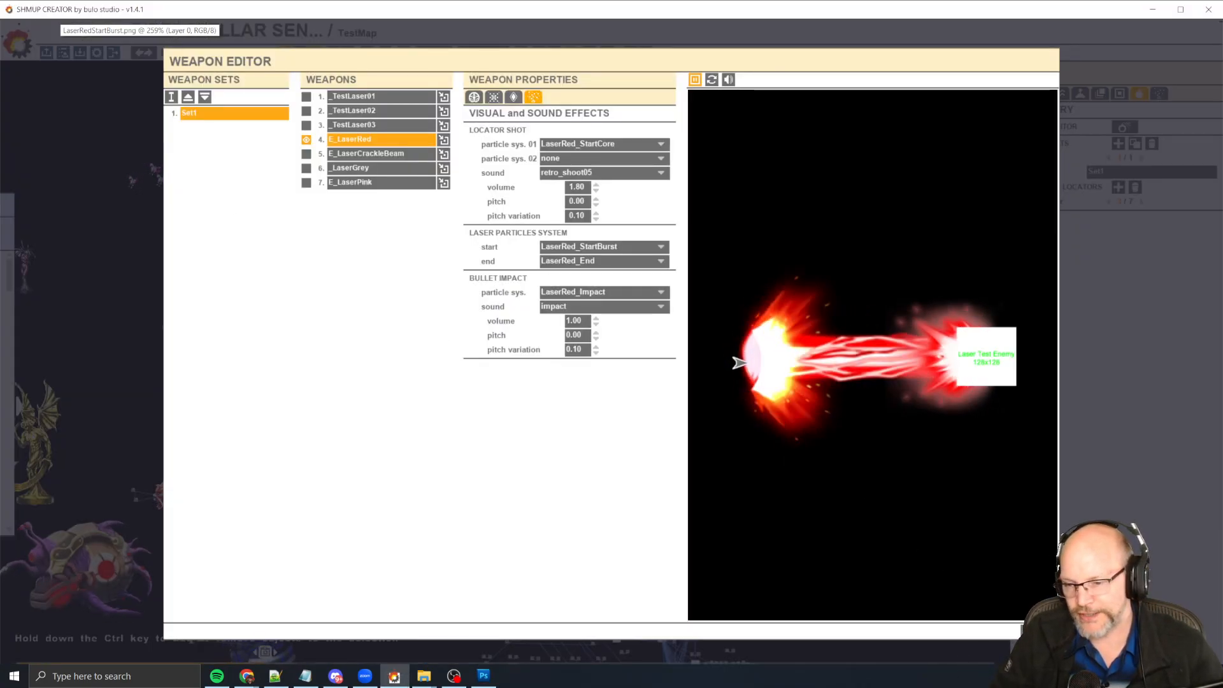
click(1039, 630)
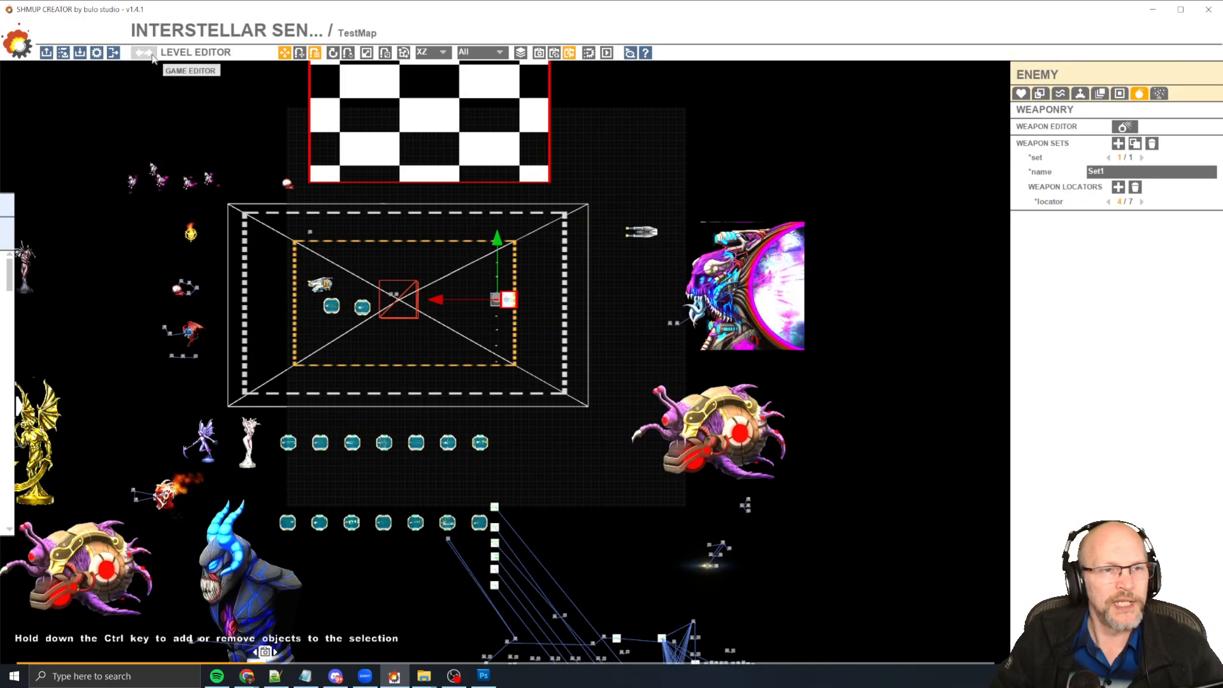
click(187, 54)
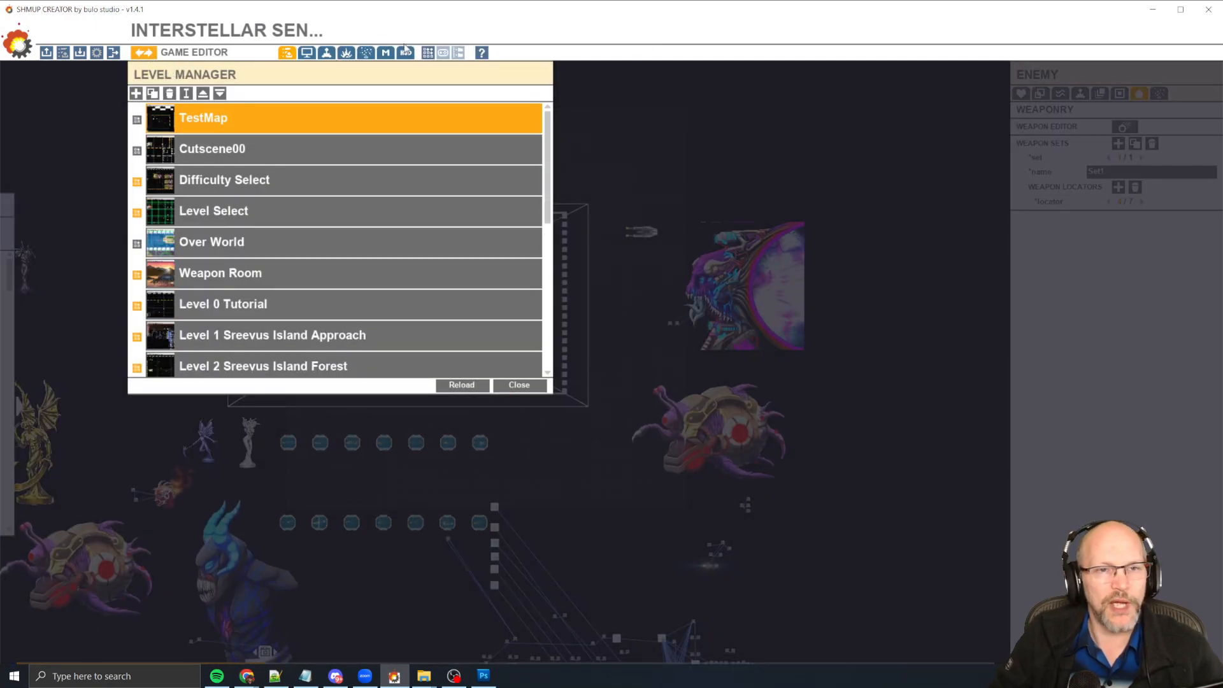
click(366, 52)
drag(249, 148, 274, 323)
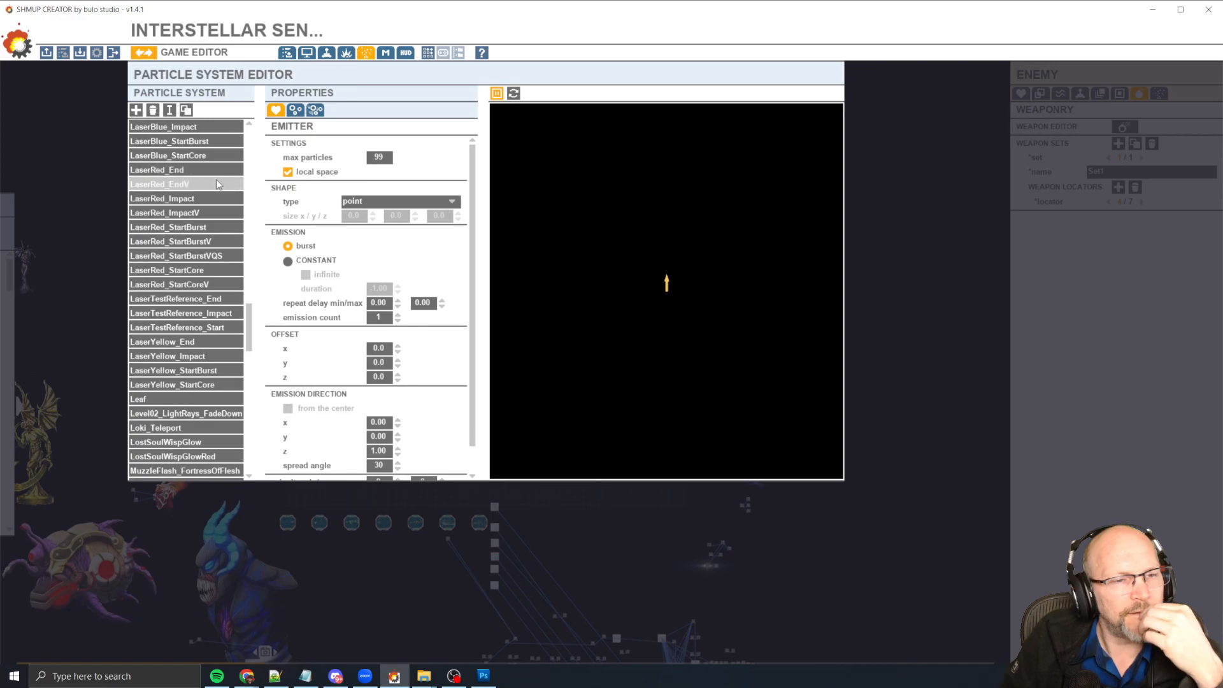
click(221, 228)
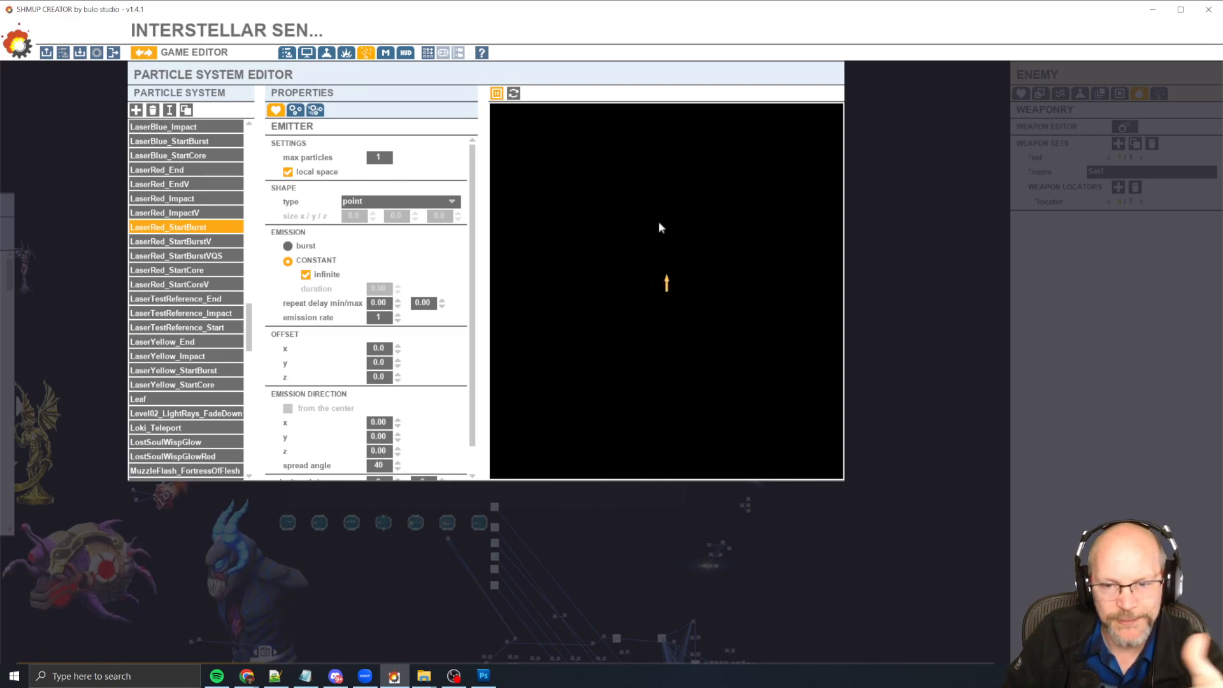
Set the max particles of the LaserRed_StartBurst emitter to 1 and look over its remaining emitter settings.
click(380, 156)
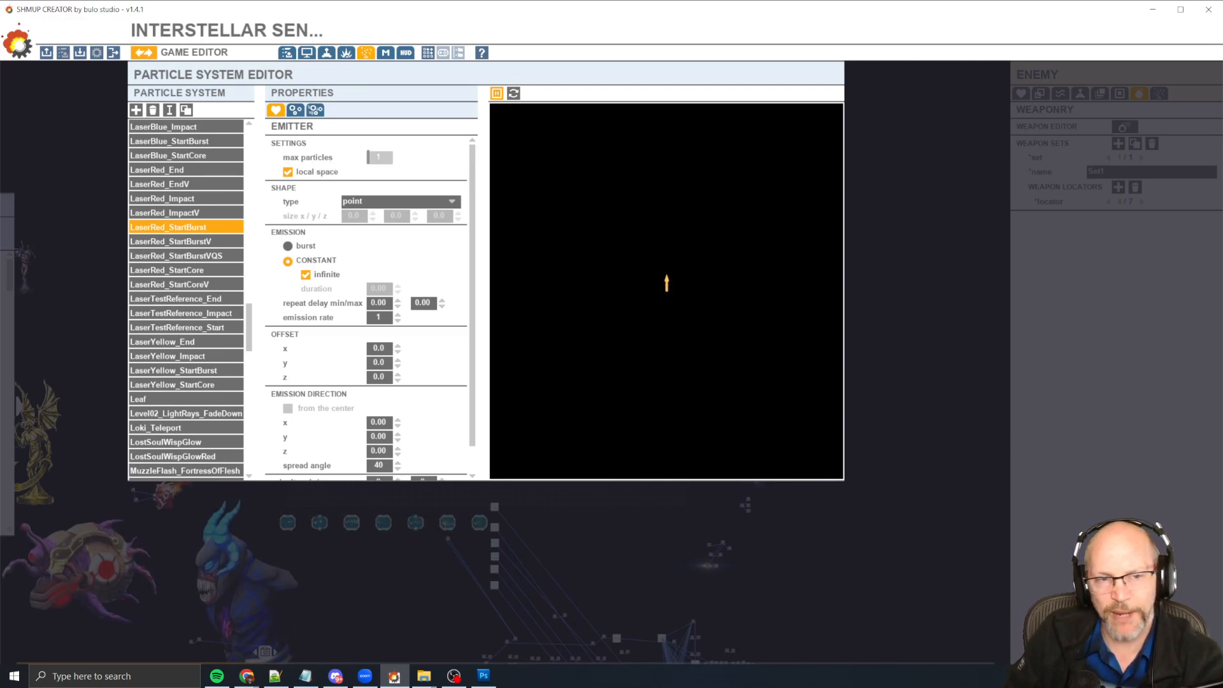
text(1)
key(Return)
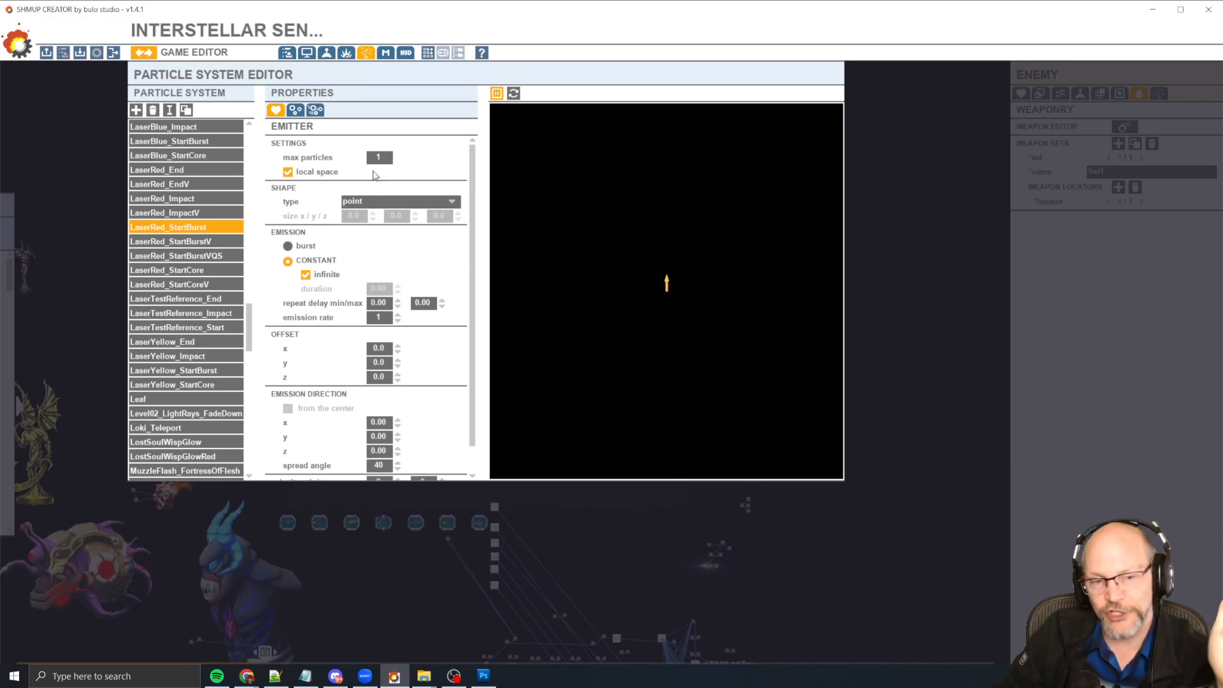
drag(472, 242, 481, 285)
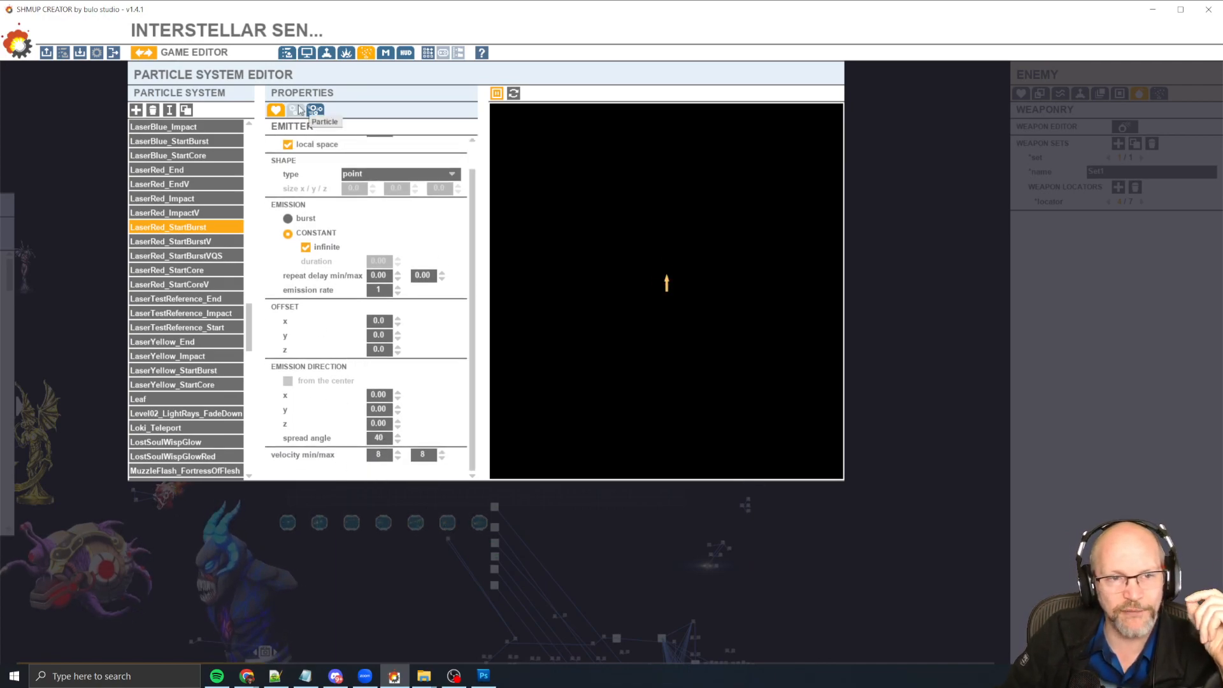
Examine LaserRed_StartBurst's particle texture and life settings and its color-over-life modifiers without changing them.
click(295, 110)
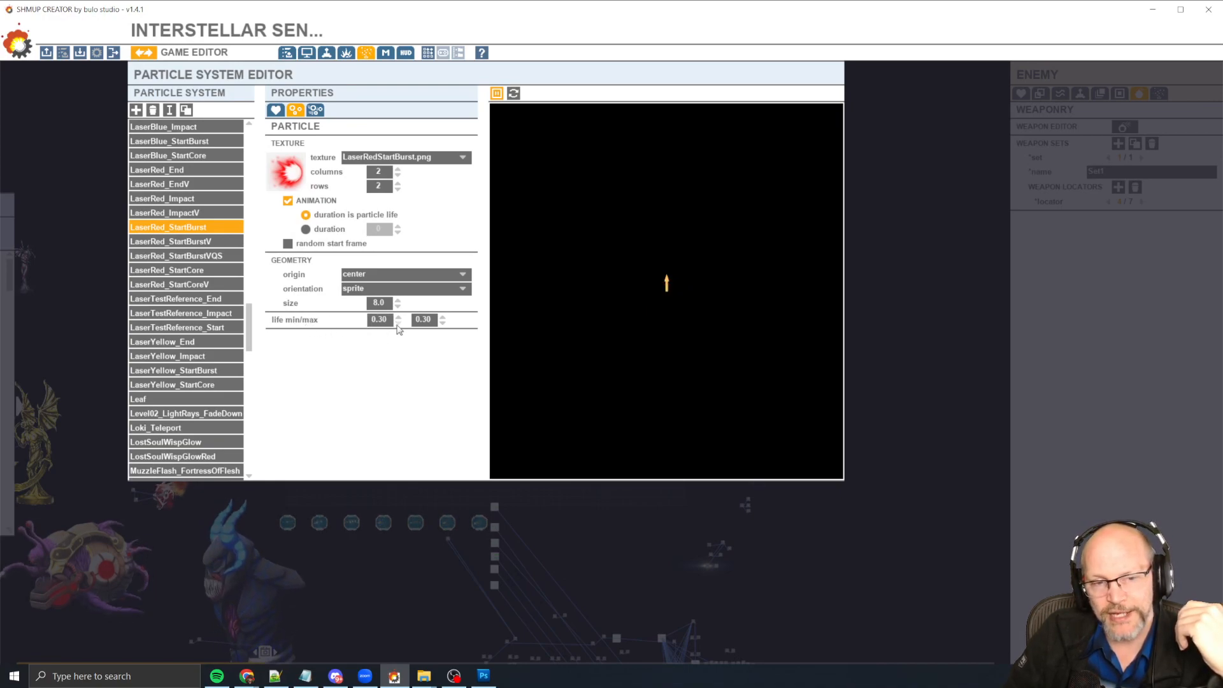
click(423, 320)
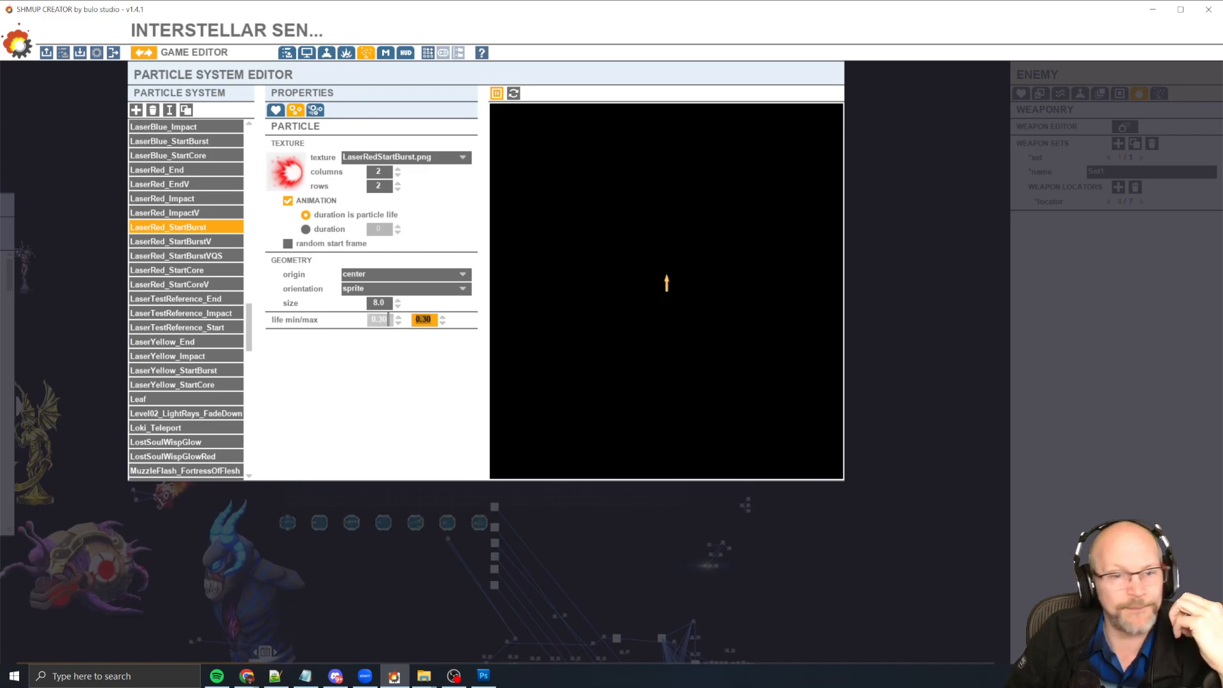
click(316, 111)
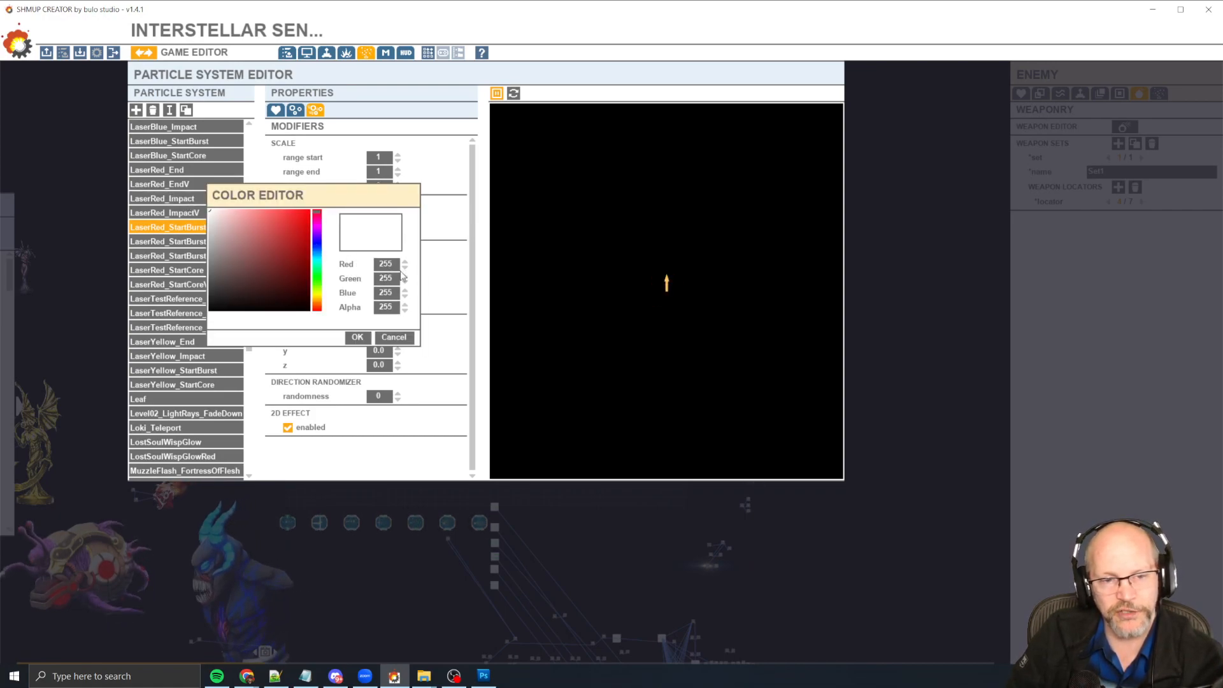
click(405, 339)
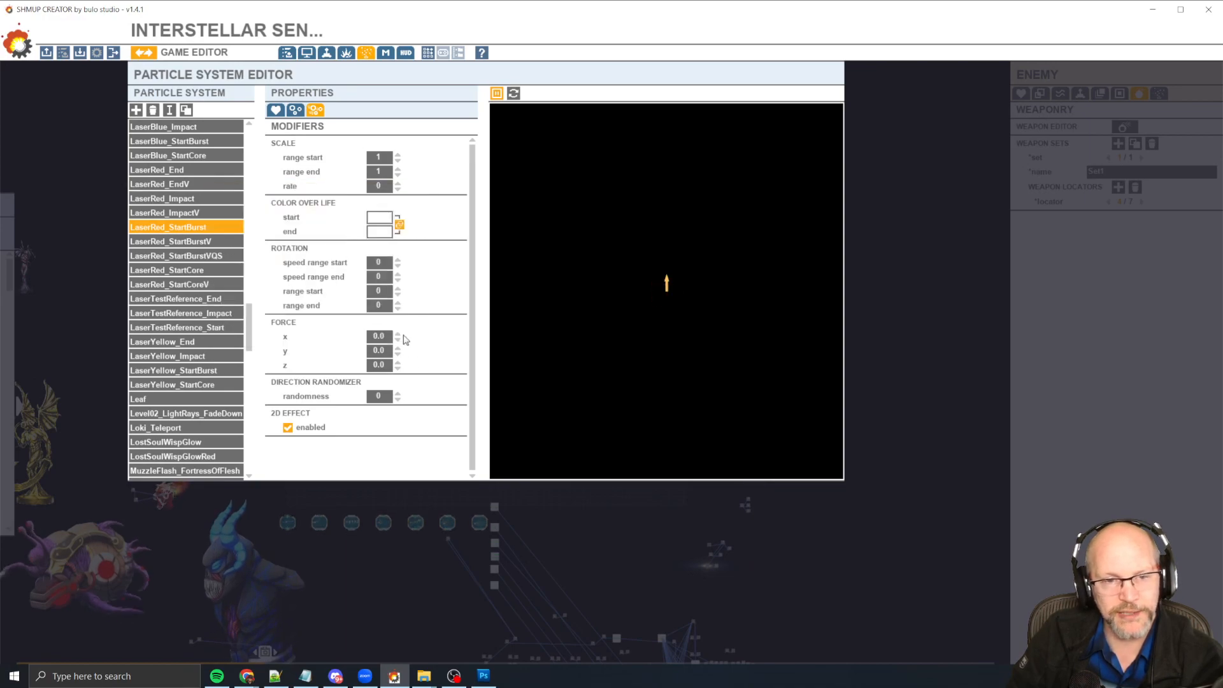
click(387, 233)
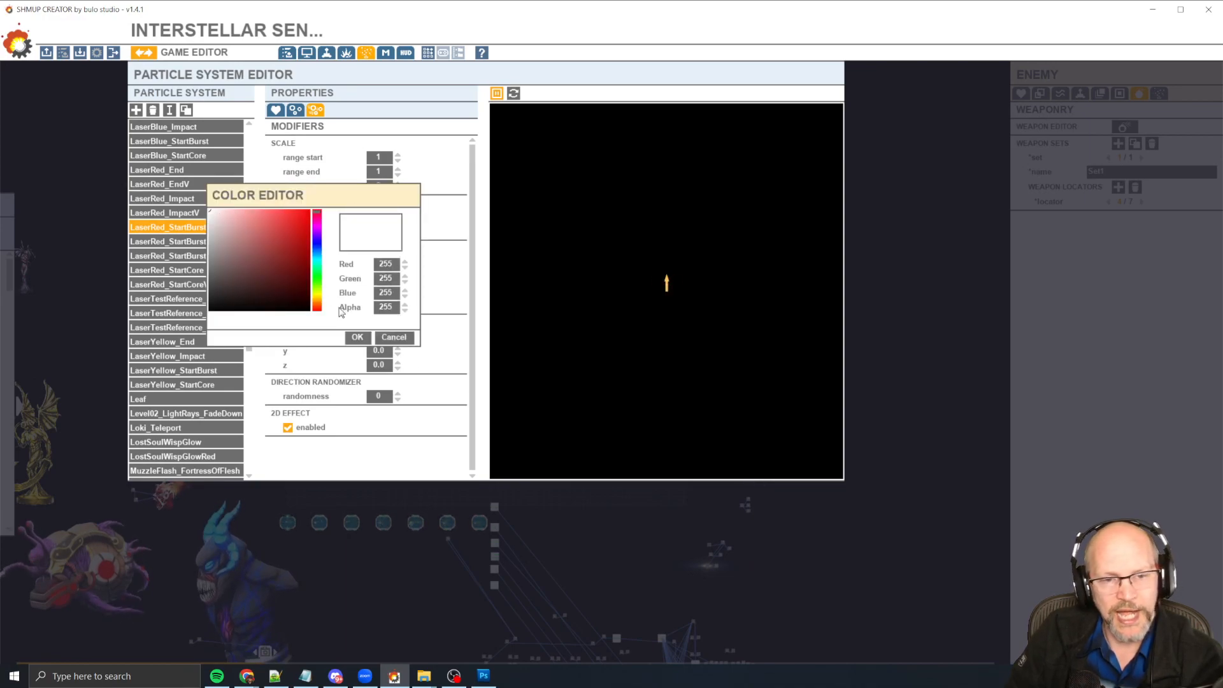
click(395, 309)
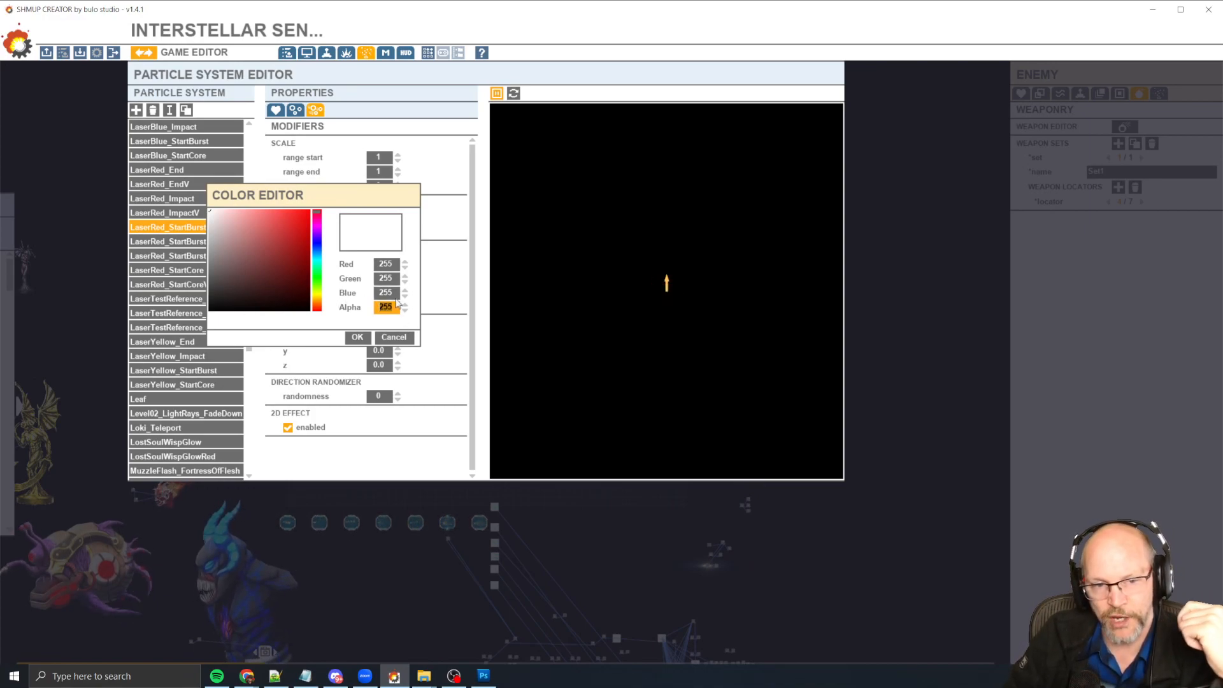
click(402, 344)
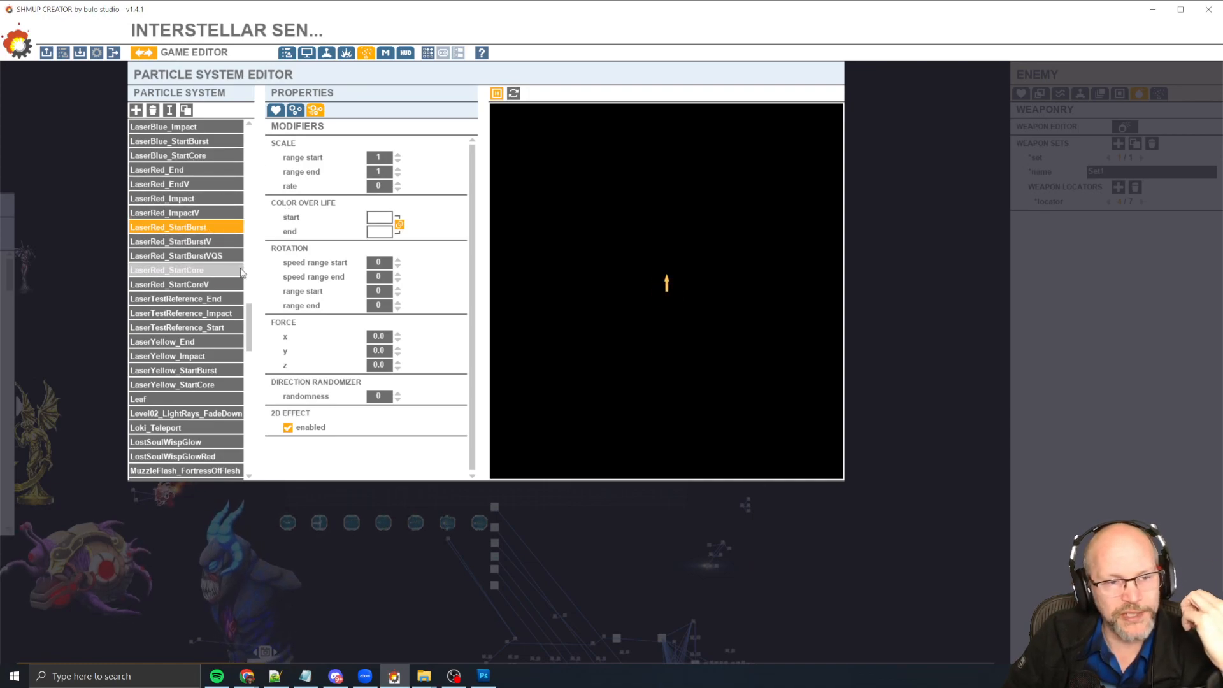
Preview the LaserRed_StartCore and LaserTestReference_End particle systems.
click(185, 270)
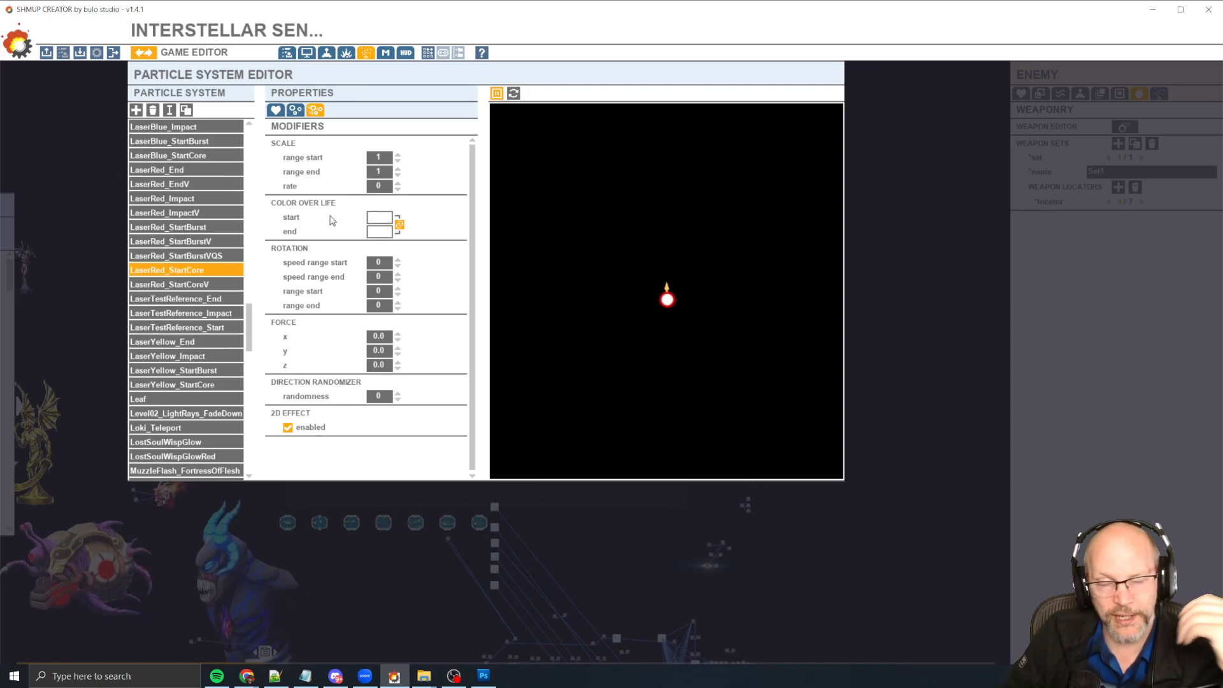
click(219, 298)
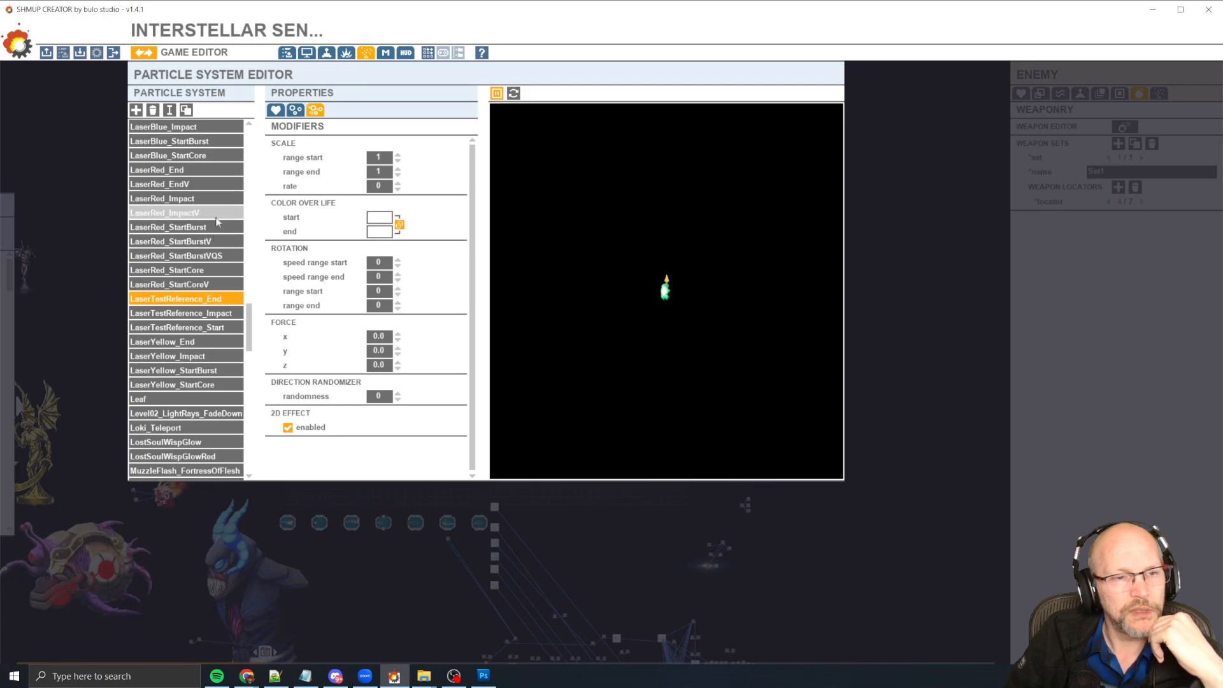
Set the minimum and maximum particle life of LaserRed_Impact to 0.5.
click(219, 198)
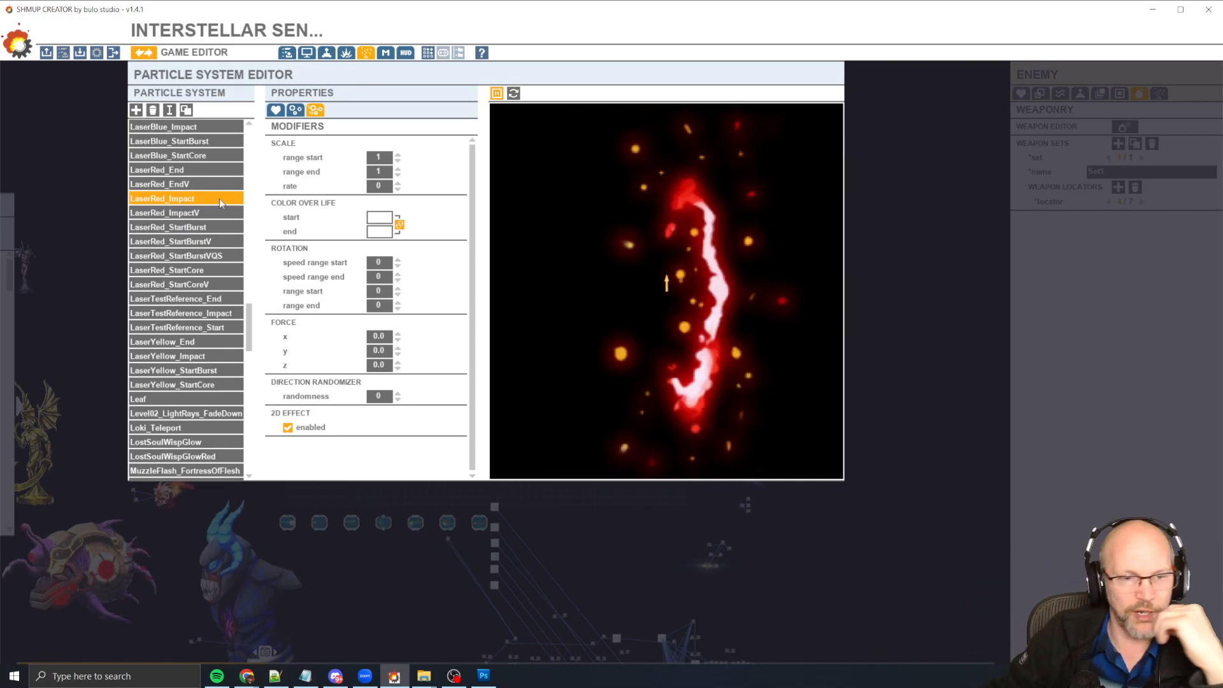
click(292, 112)
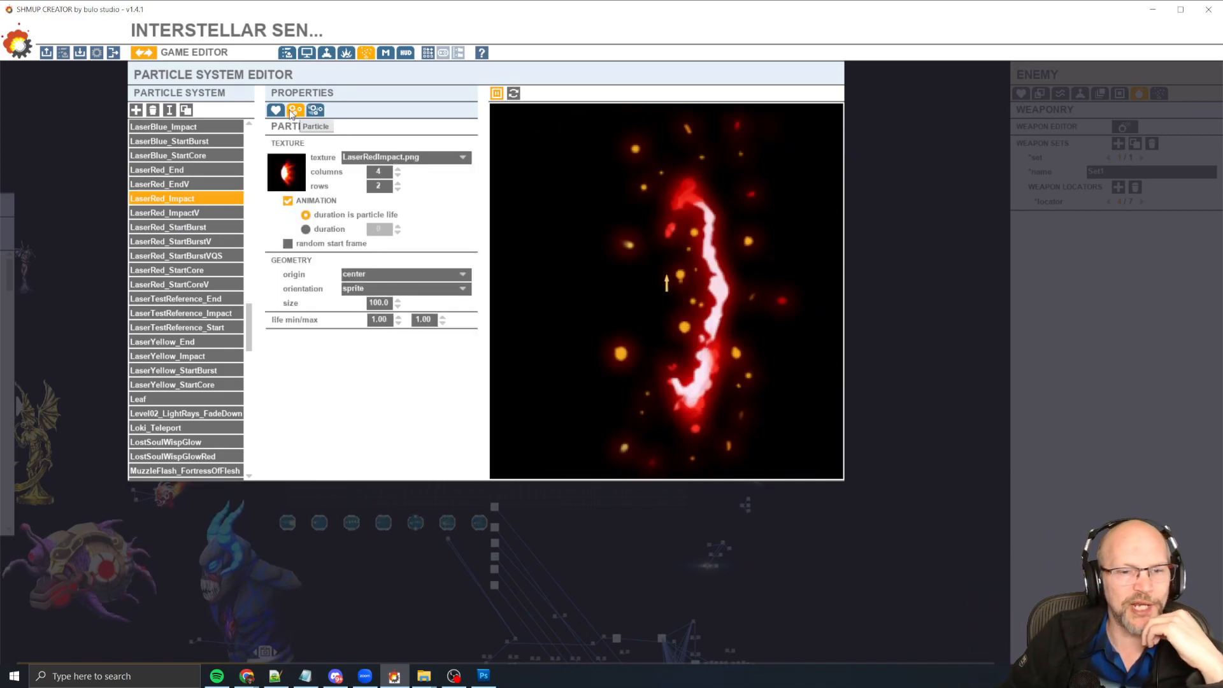
click(380, 319)
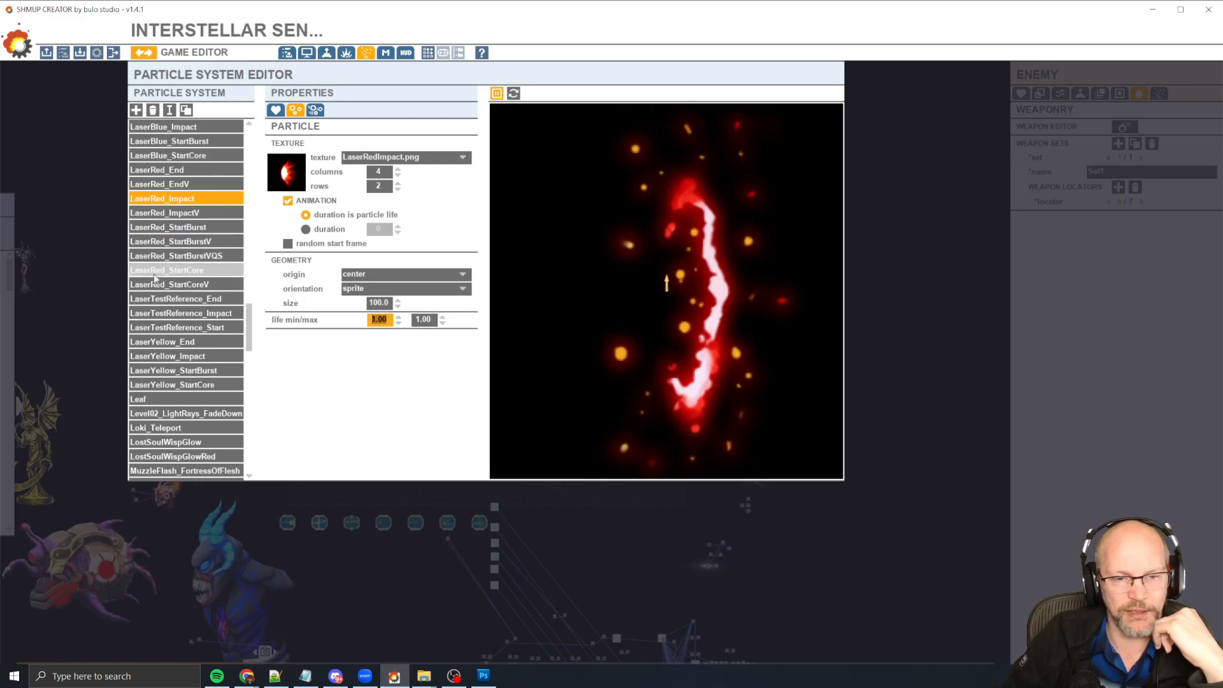
text(0.5)
key(Return)
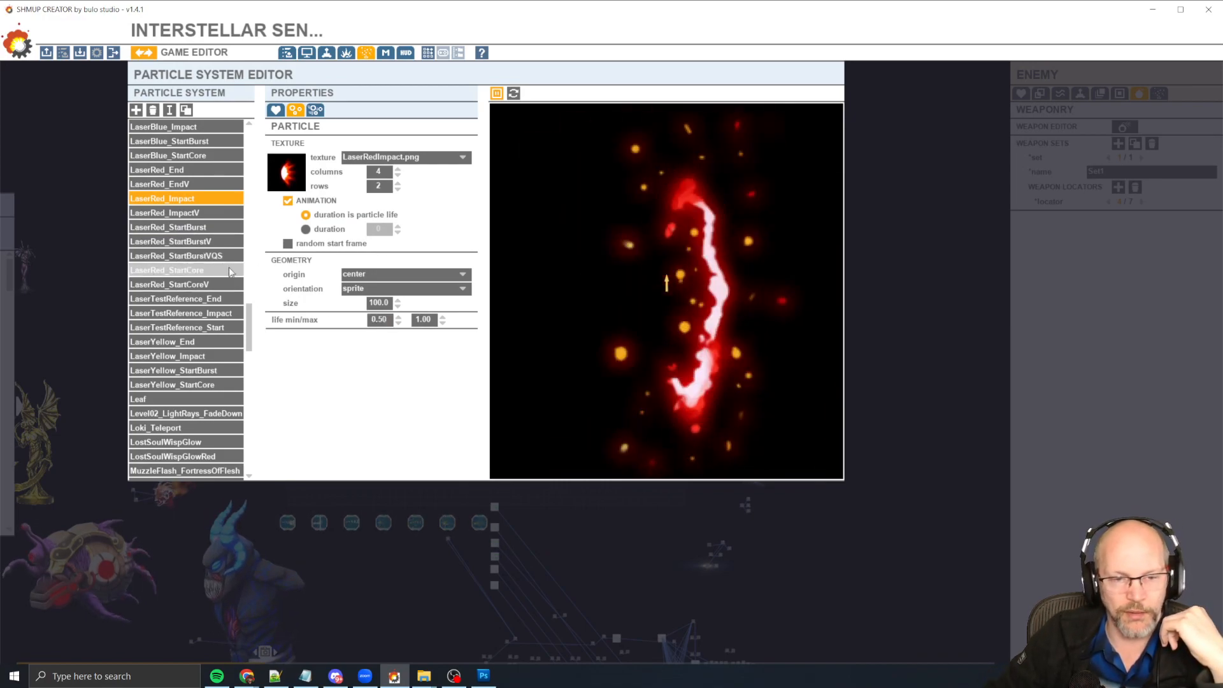
click(422, 320)
text(0.5)
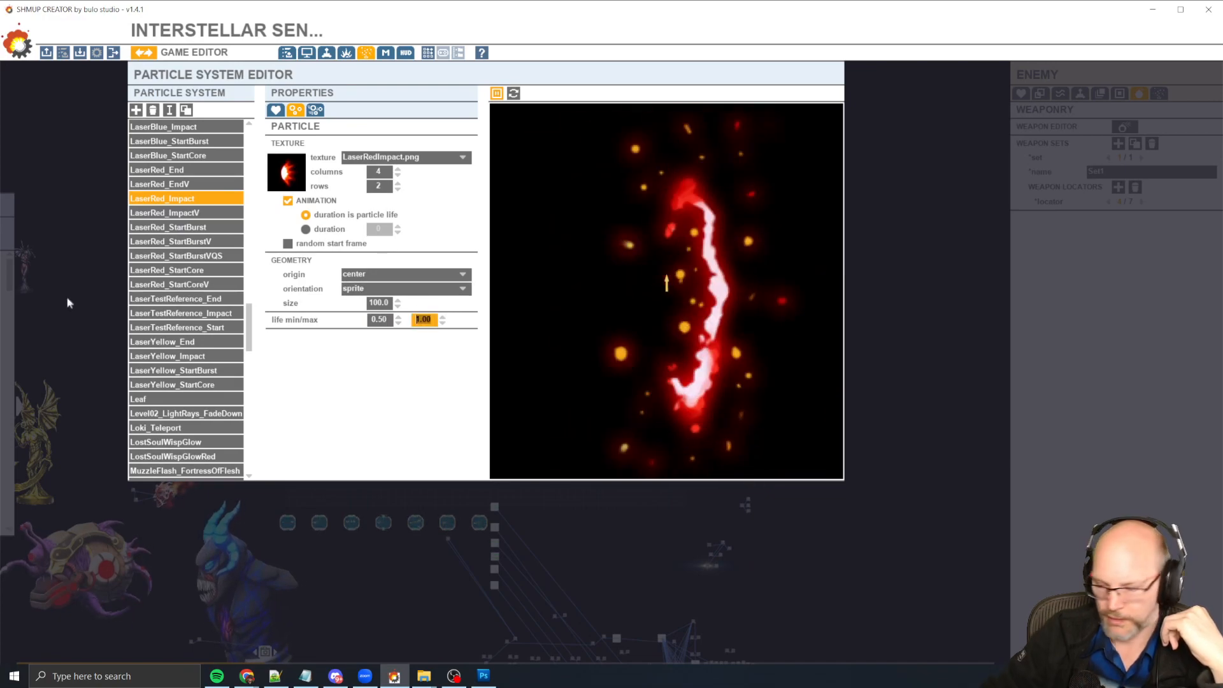
key(Return)
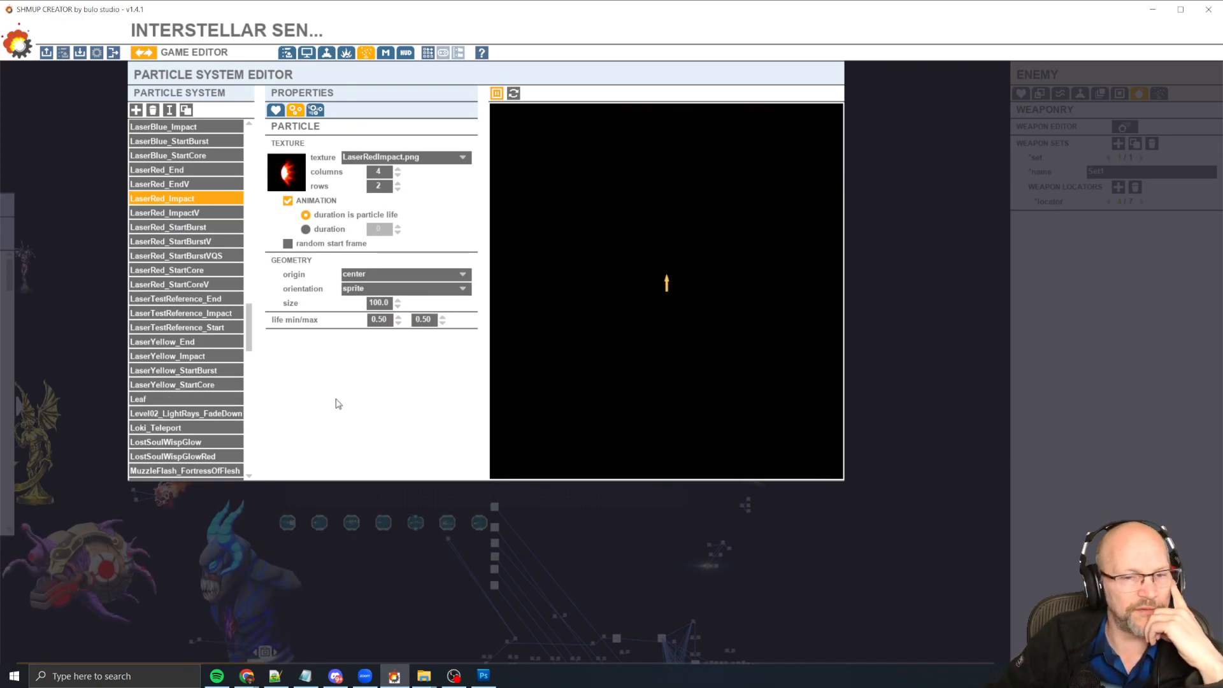
Preview LaserRed_StartBurst and examine the particle and emitter settings of LaserRed_End.
click(214, 229)
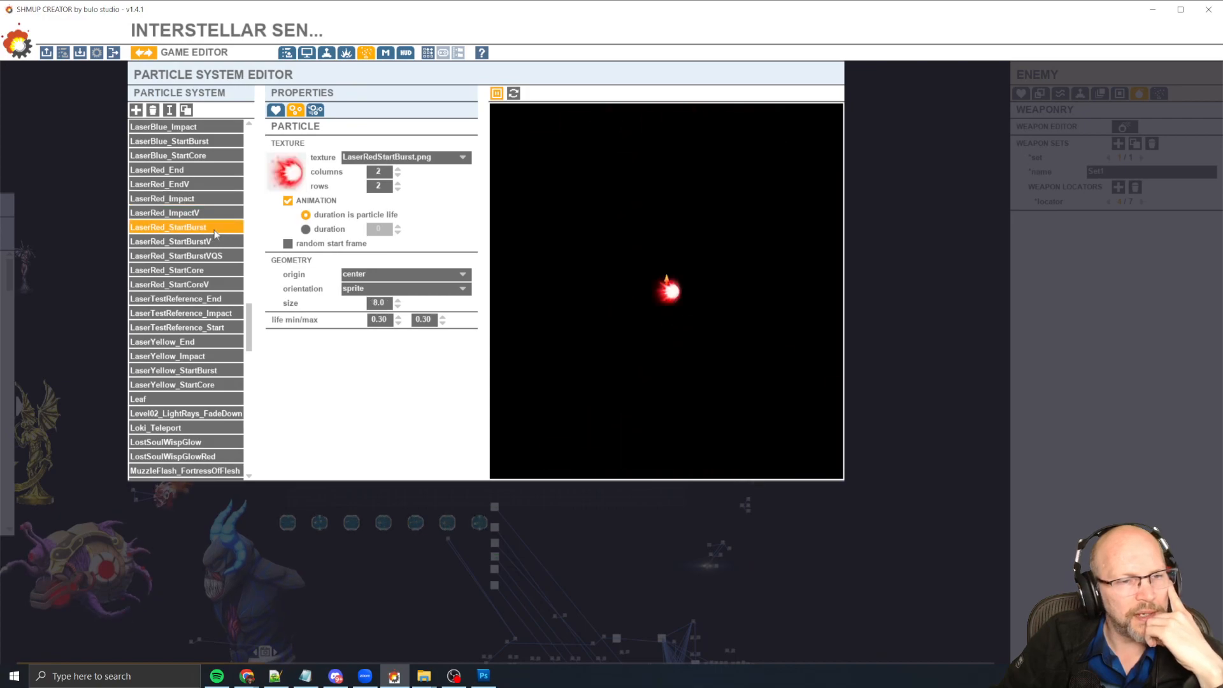
click(212, 168)
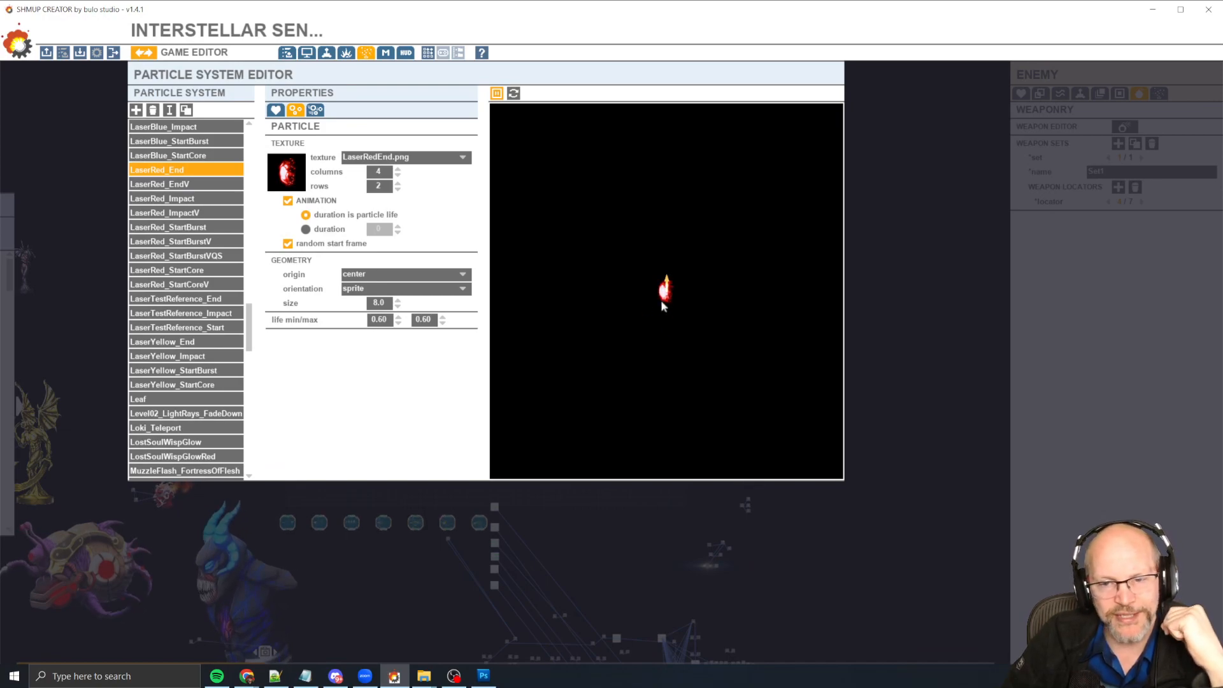
click(275, 110)
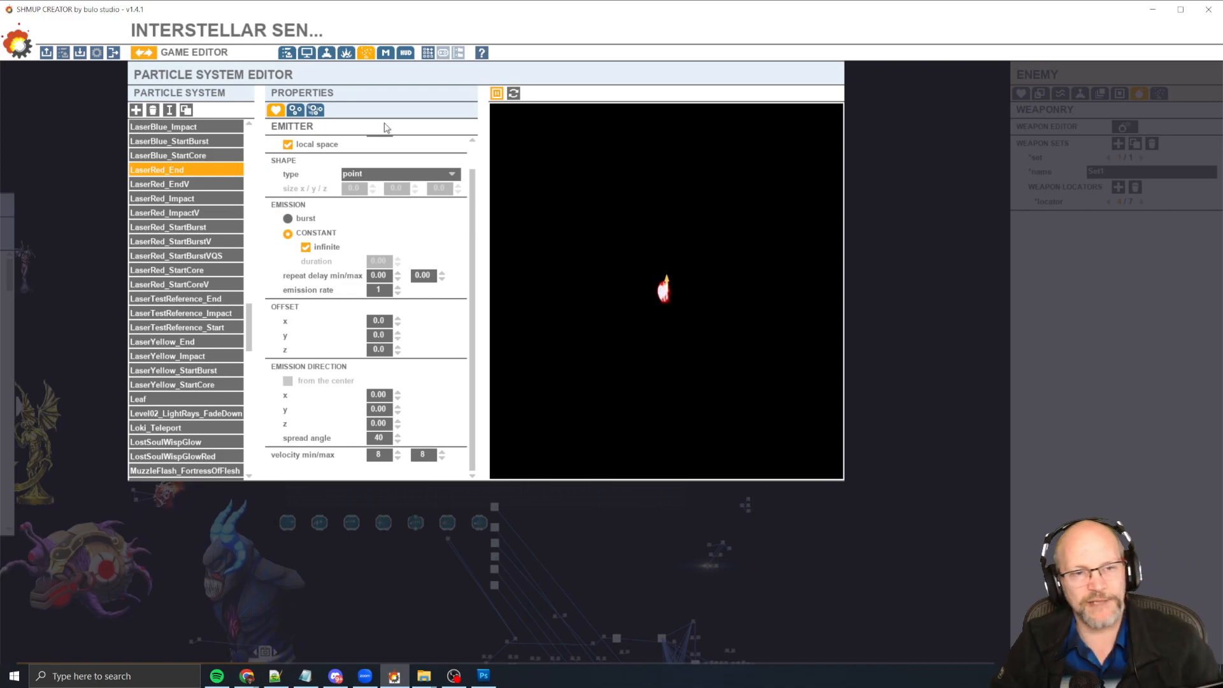
Examine the particle texture, geometry and life settings of LaserRed_End, and return to the level editor.
click(295, 111)
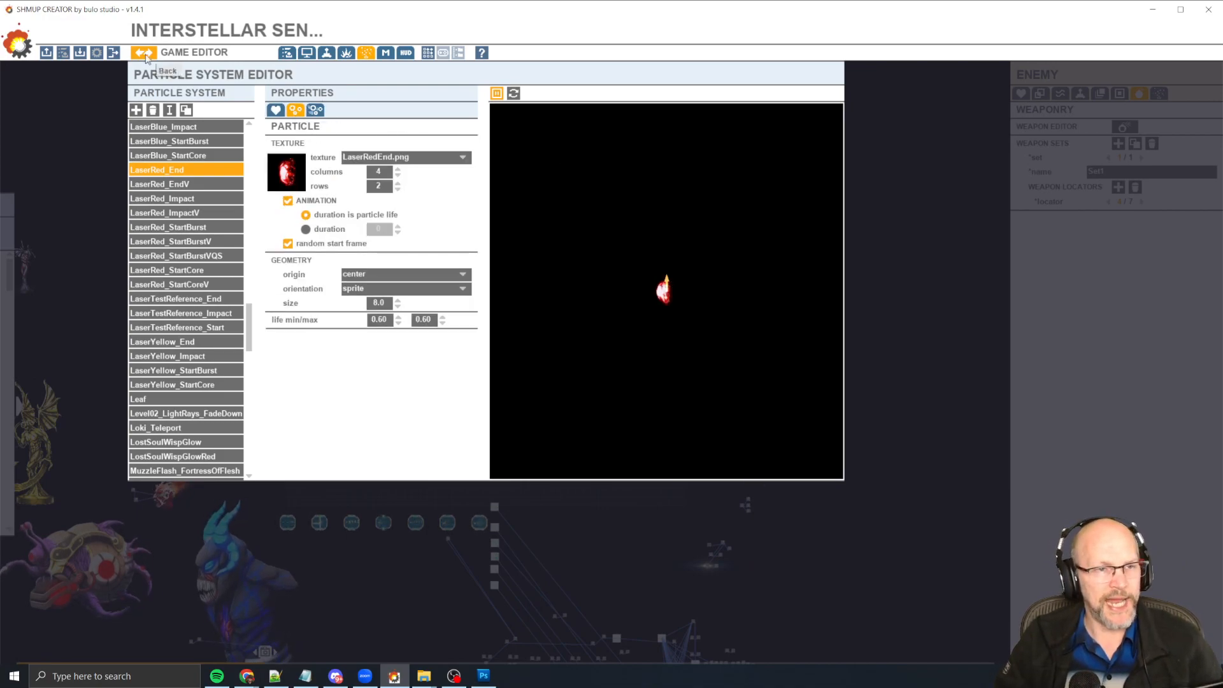
click(146, 57)
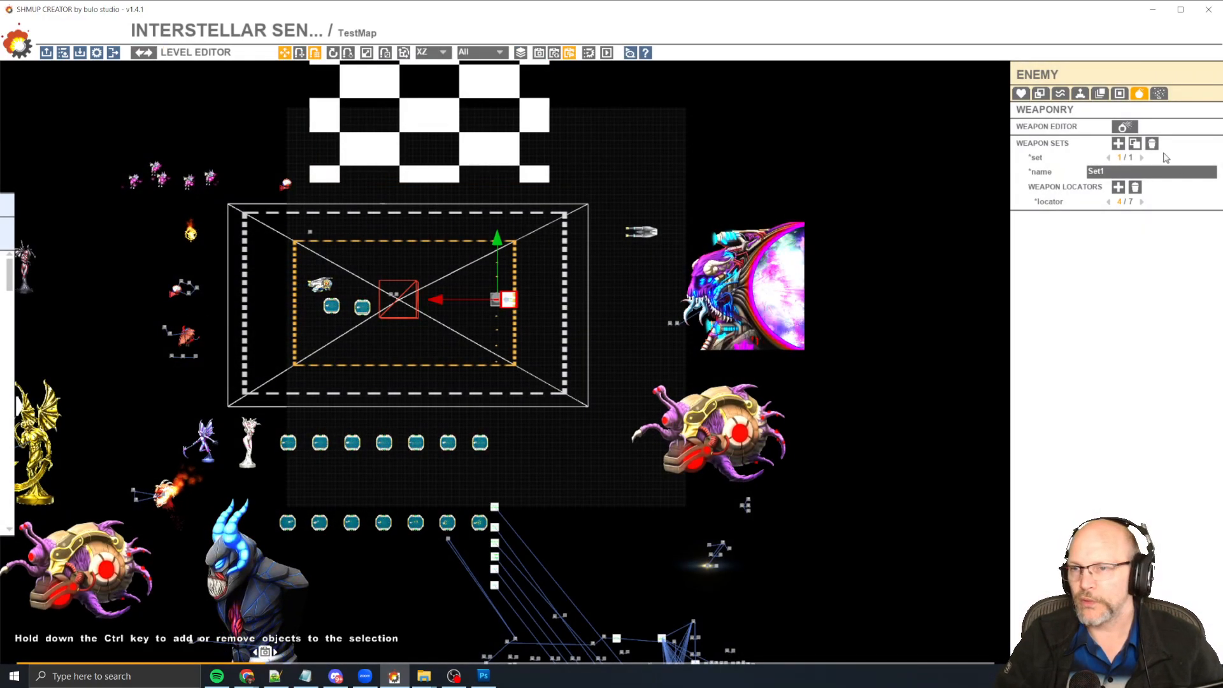
Preview E_LaserRed's start, end and impact effects against the test enemy in the Weapon Editor, and close it.
click(1124, 127)
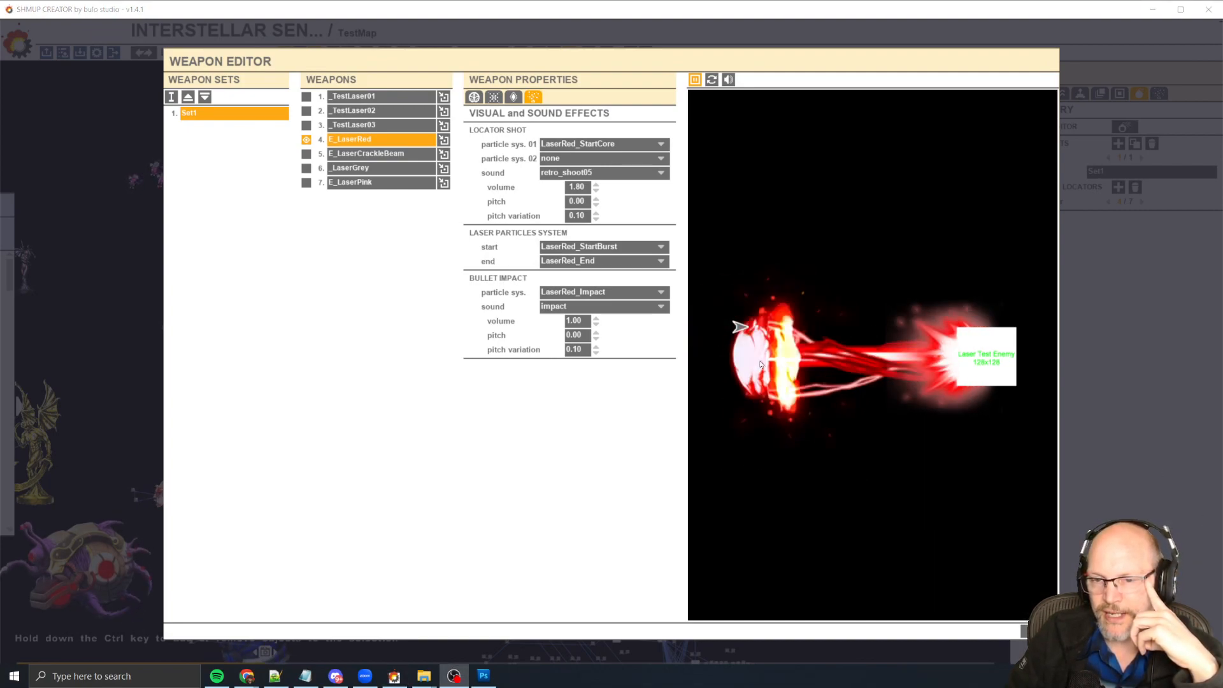
click(544, 442)
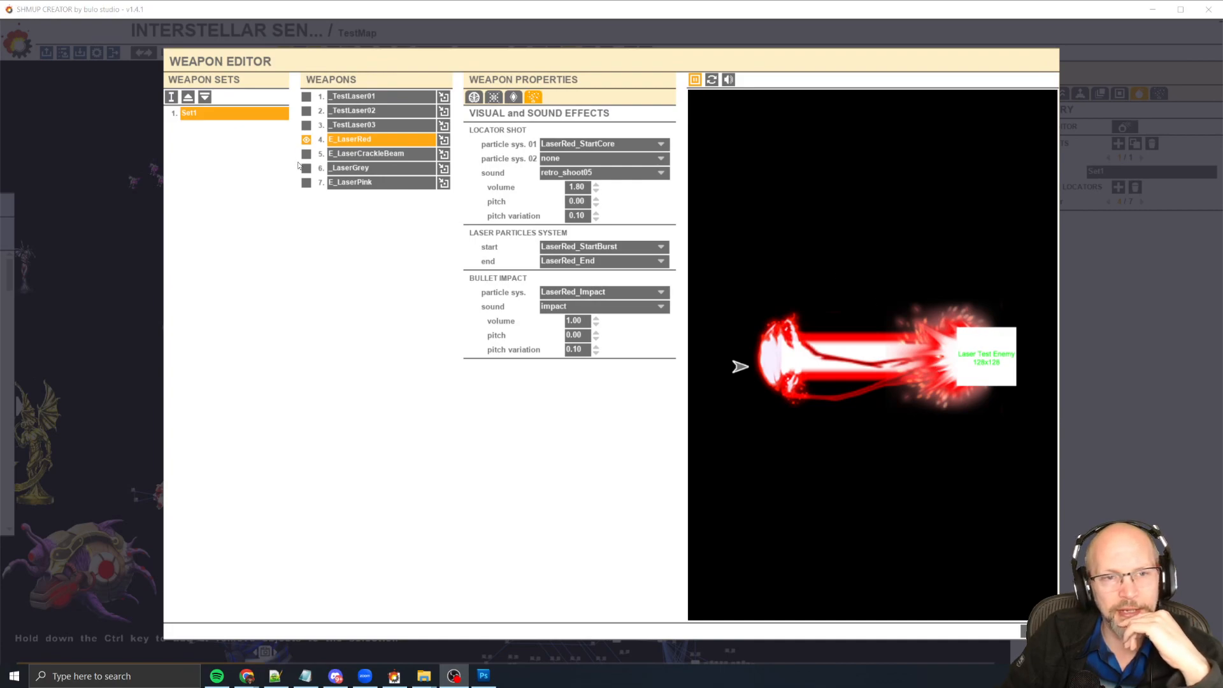
click(797, 429)
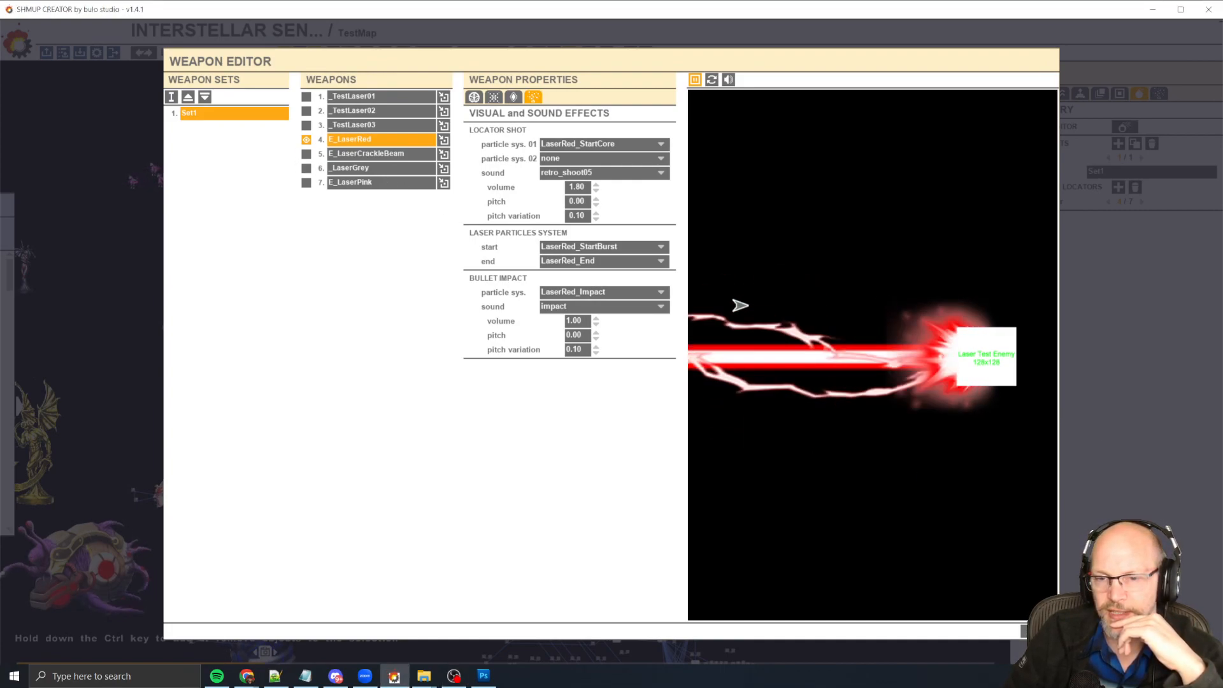
key(alt+Tab)
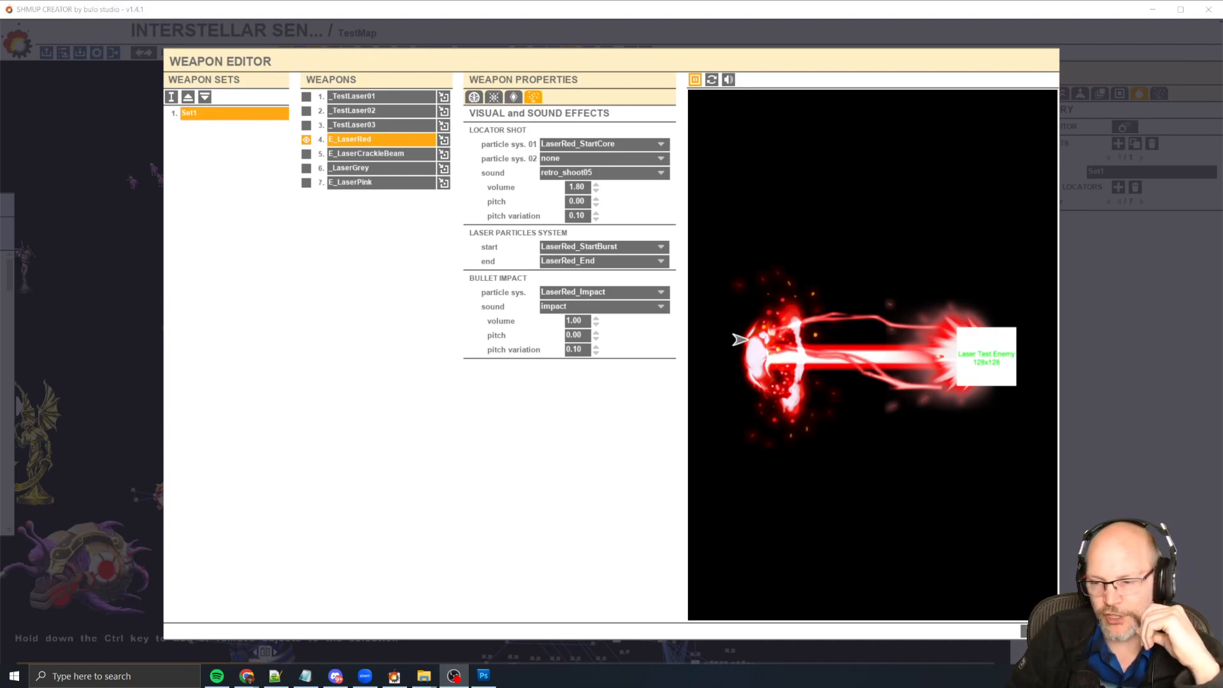
click(575, 454)
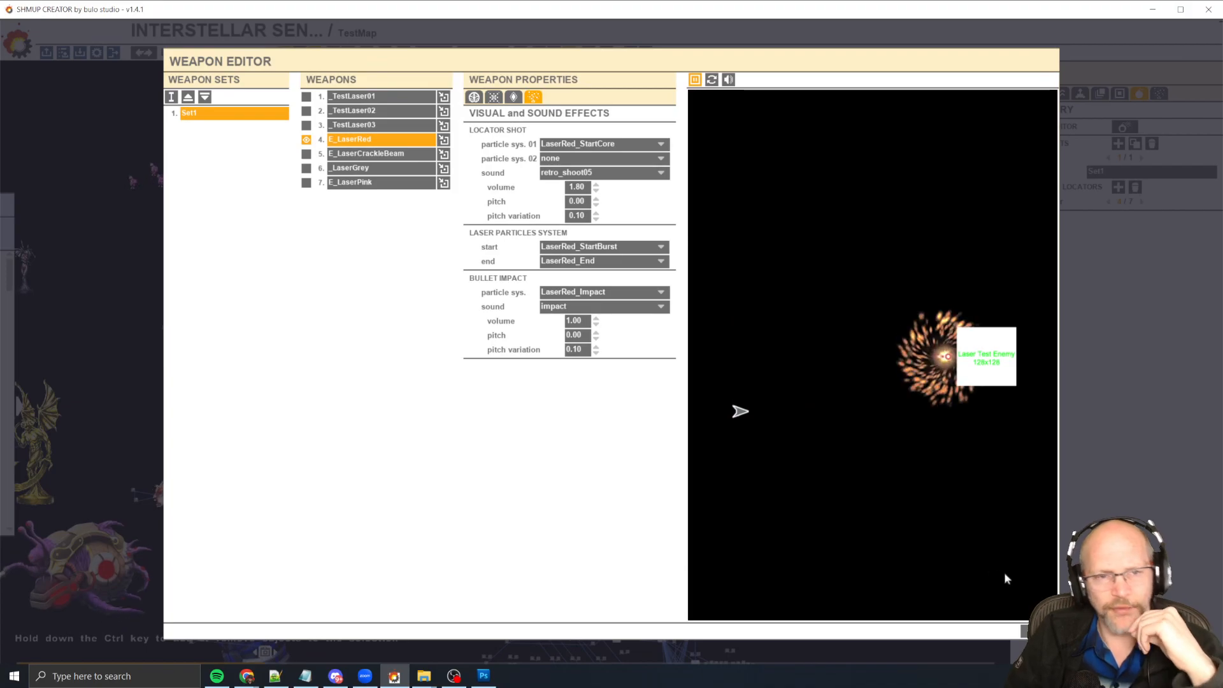
key(Escape)
Playtest TestMap by moving the ship into the test enemy's laser beams to view their impact effects, and return to the level editor.
key(F5)
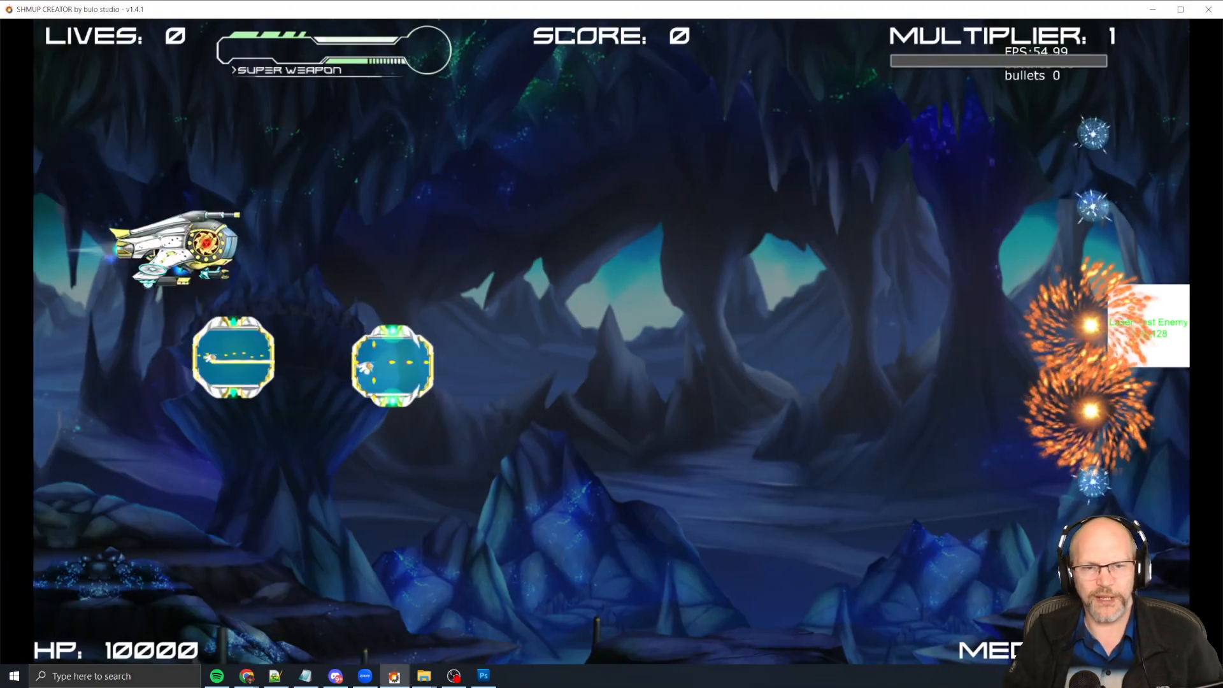
key(Right)
key(Up)
key(Down)
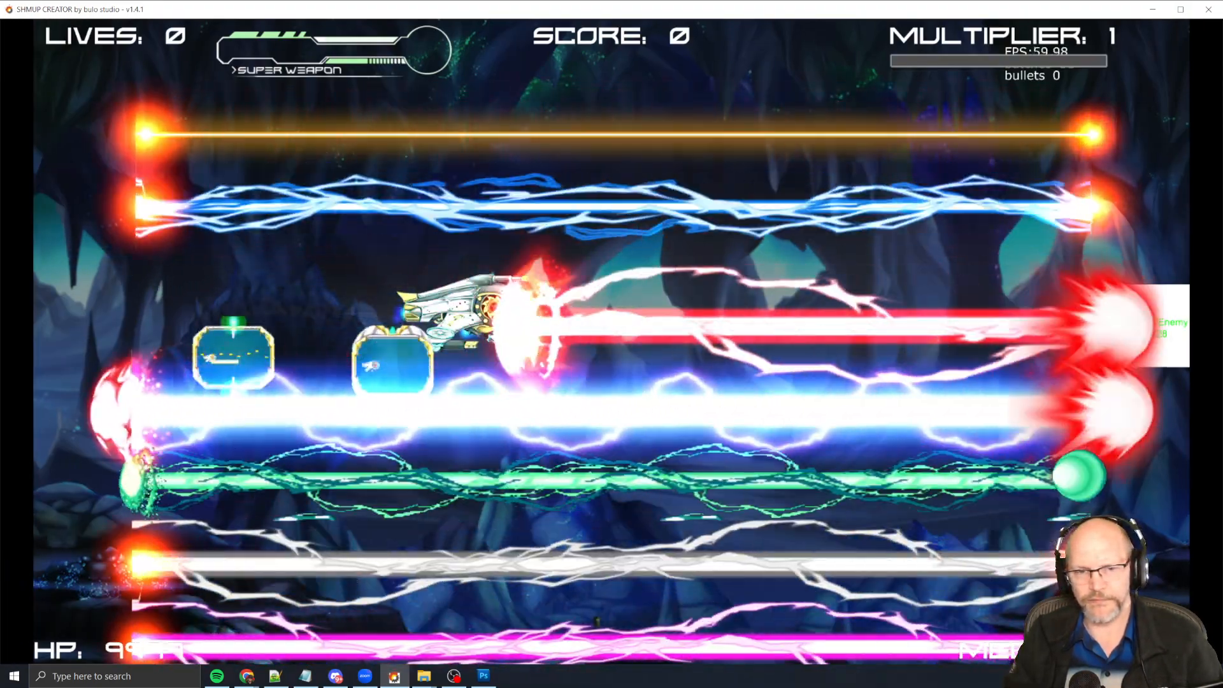
key(Up)
key(Down)
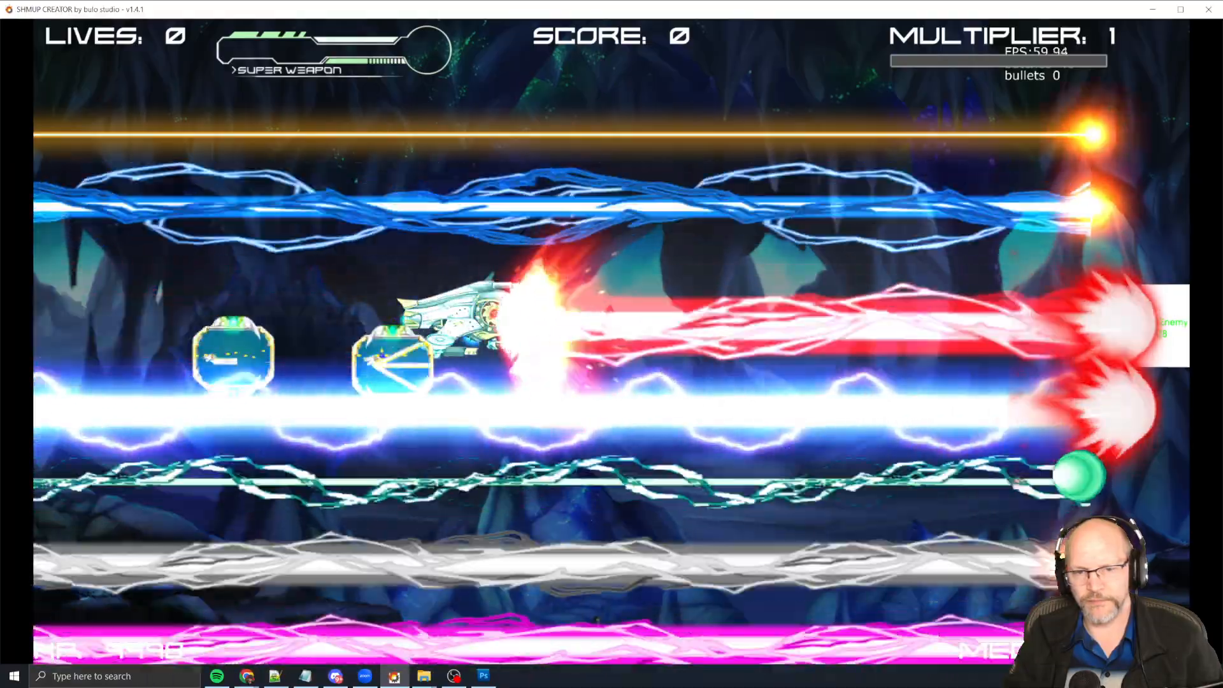
key(Up)
key(Down)
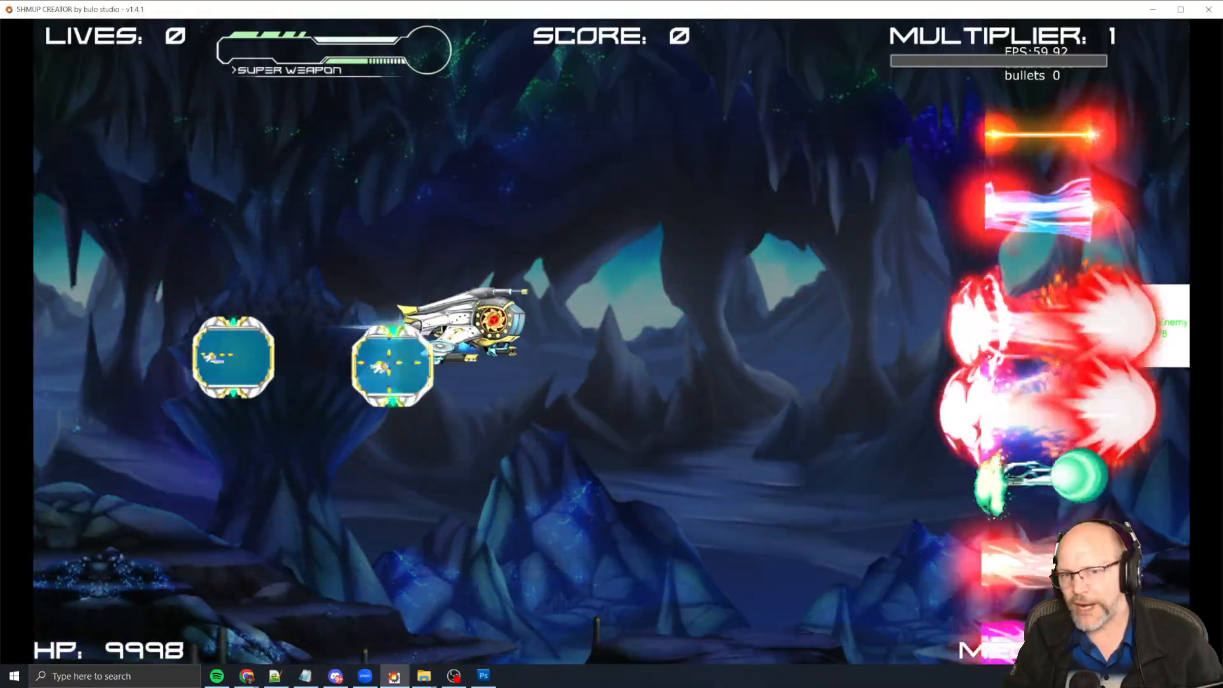
key(Right)
key(Right)
key(Left)
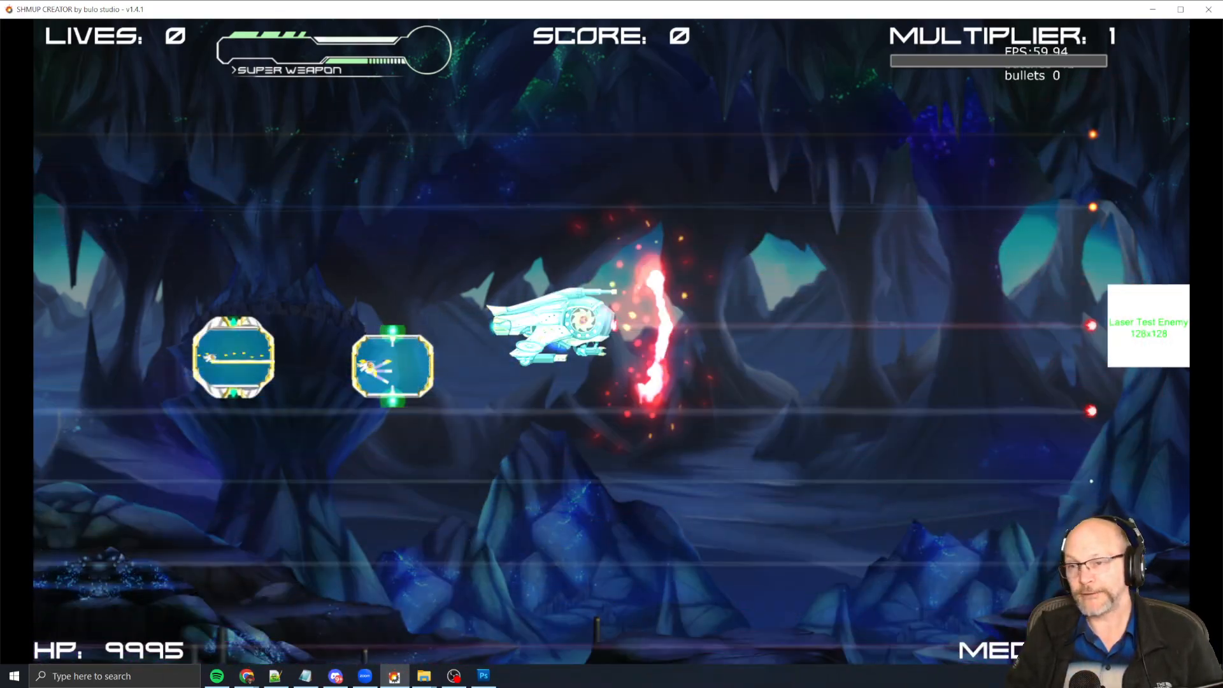
key(Escape)
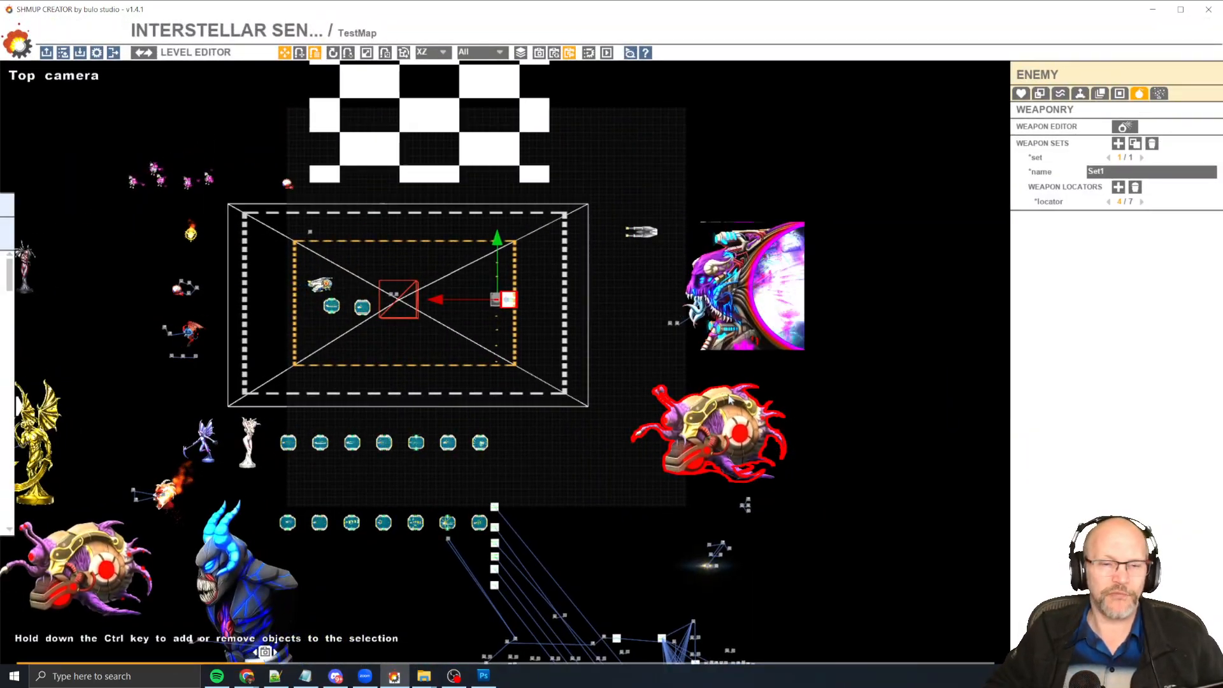